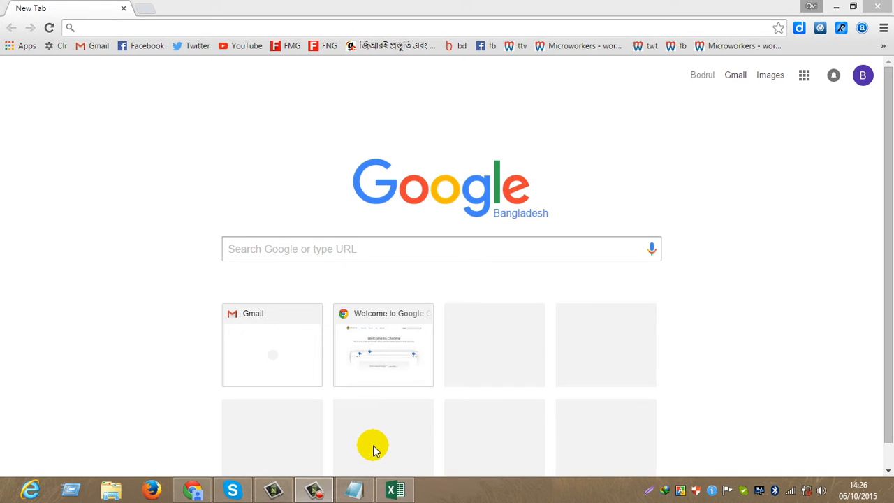
click(365, 486)
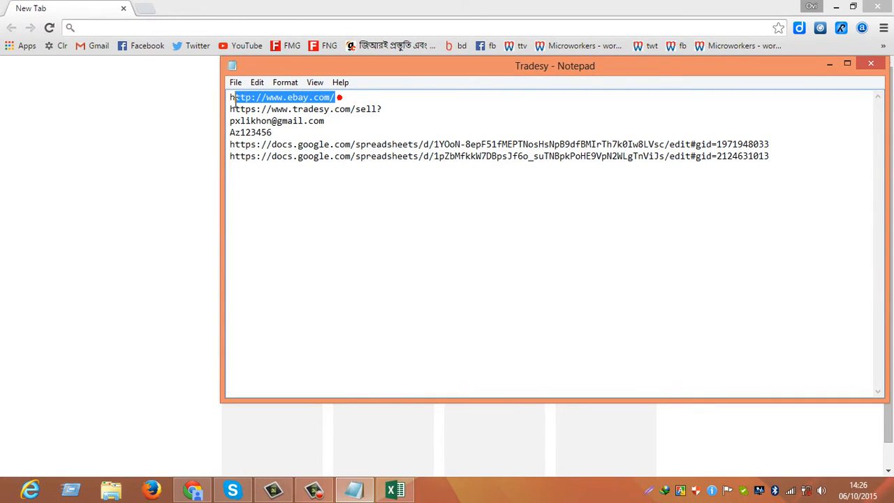
drag(234, 102, 230, 101)
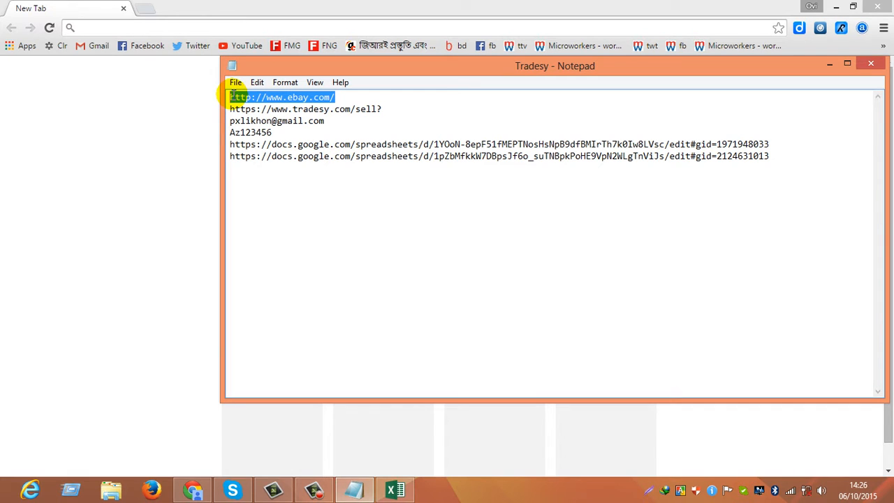
right_click(248, 94)
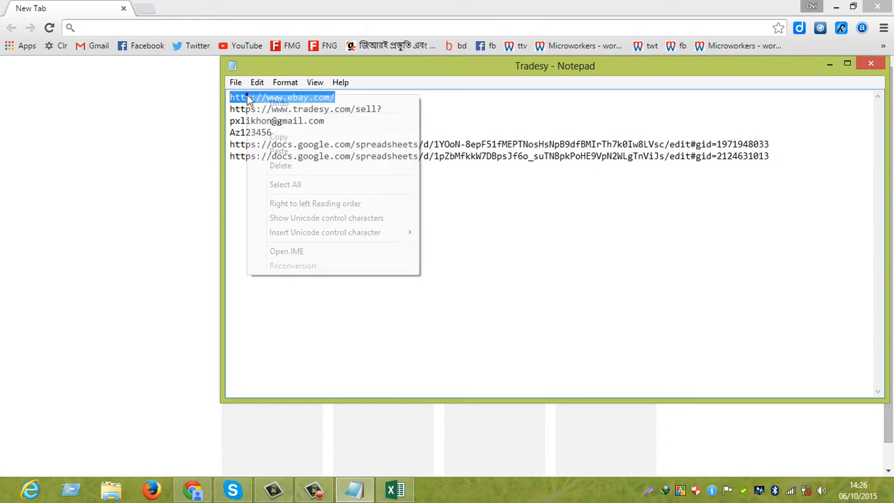
click(288, 136)
click(160, 27)
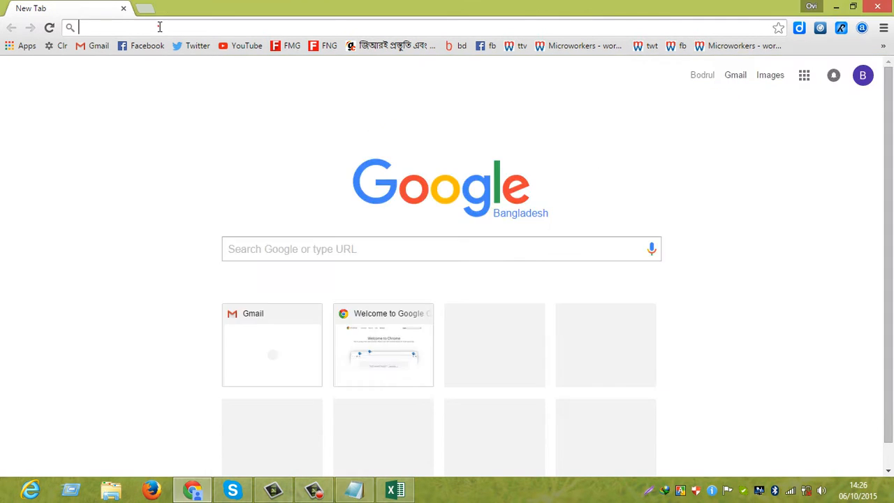
right_click(160, 27)
click(215, 106)
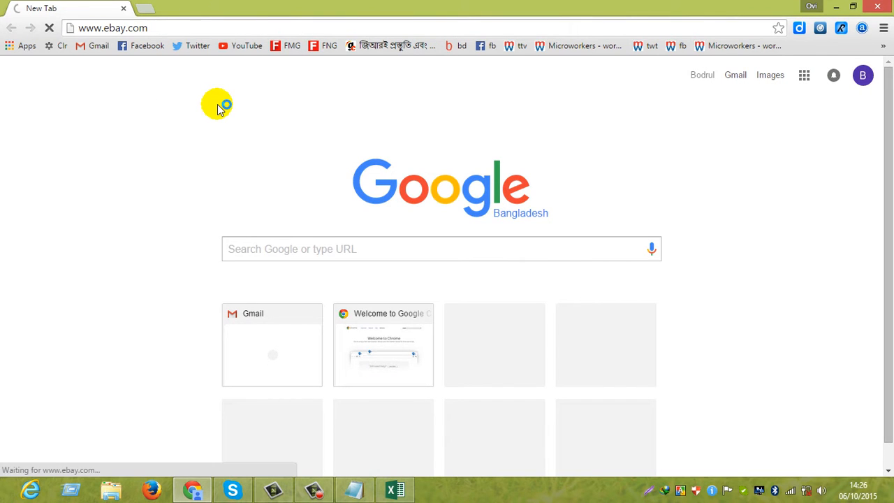
click(145, 9)
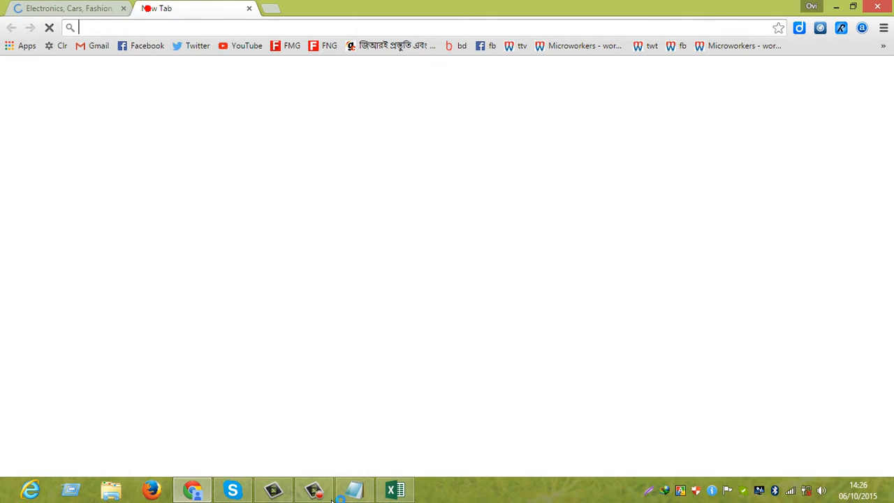
click(352, 492)
drag(383, 109, 230, 110)
right_click(233, 109)
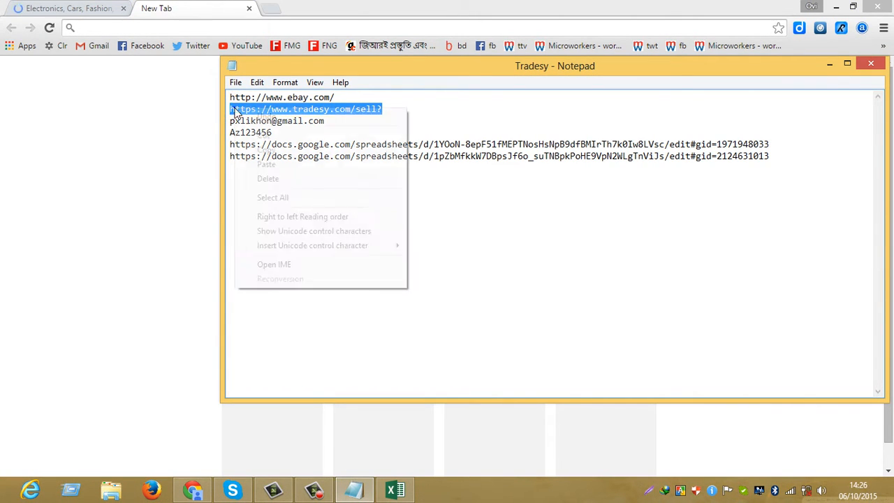
click(266, 150)
click(189, 28)
right_click(189, 27)
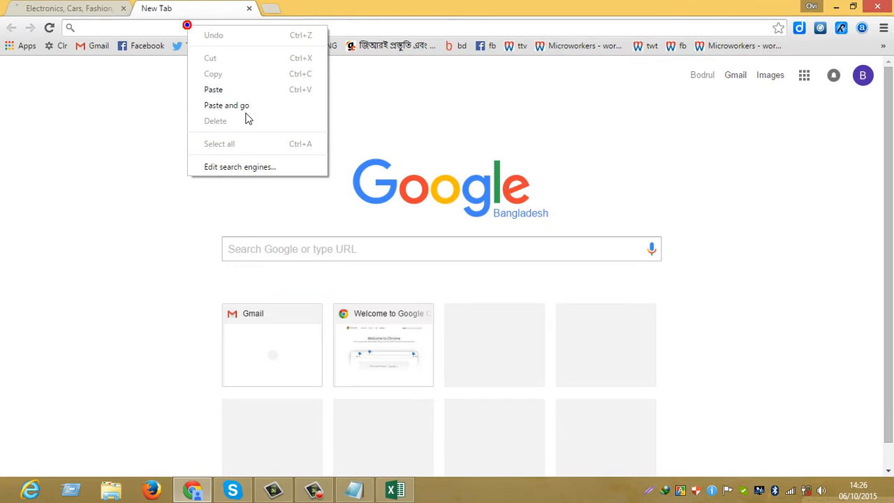
click(245, 111)
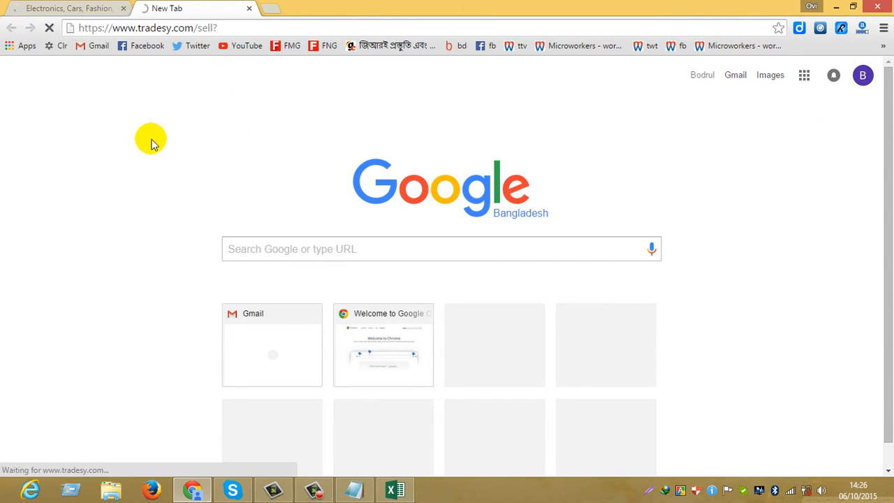
click(96, 7)
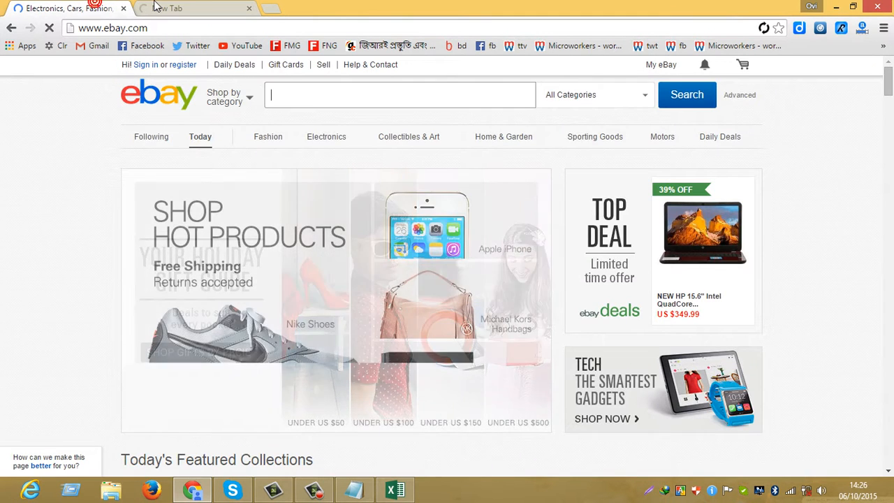
click(155, 6)
click(366, 490)
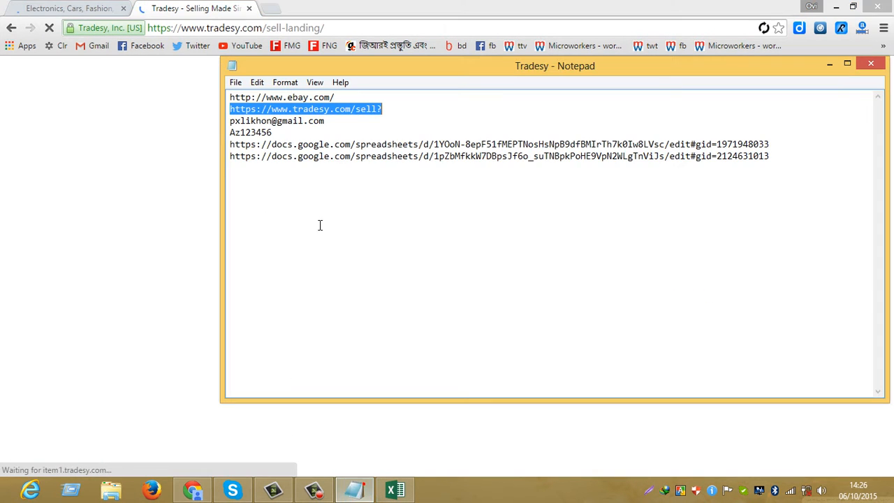
drag(230, 145, 767, 143)
right_click(769, 143)
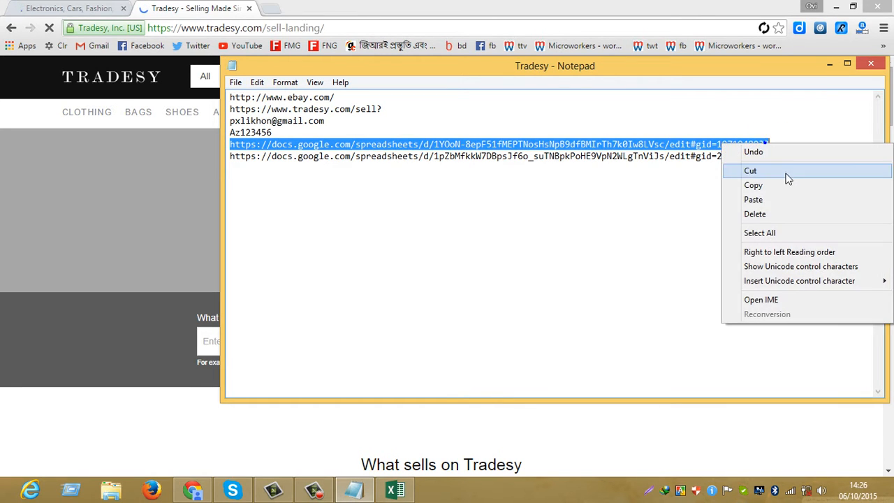
click(787, 184)
click(275, 8)
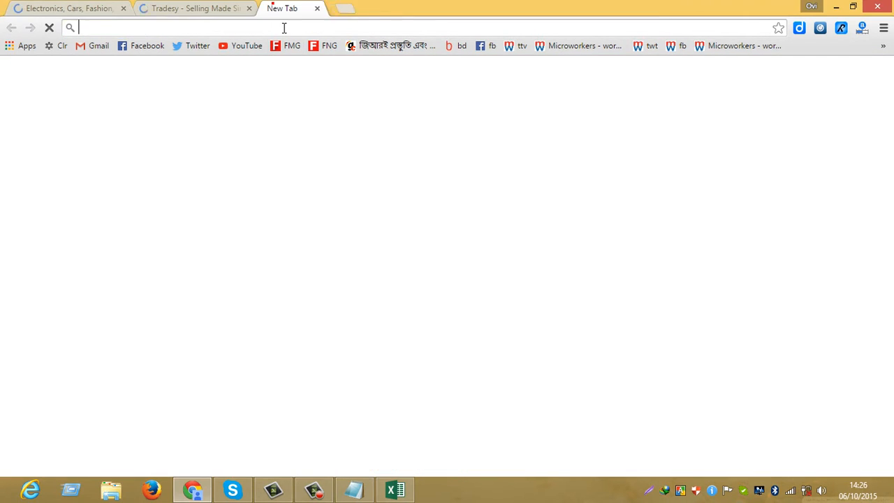
right_click(283, 28)
click(328, 112)
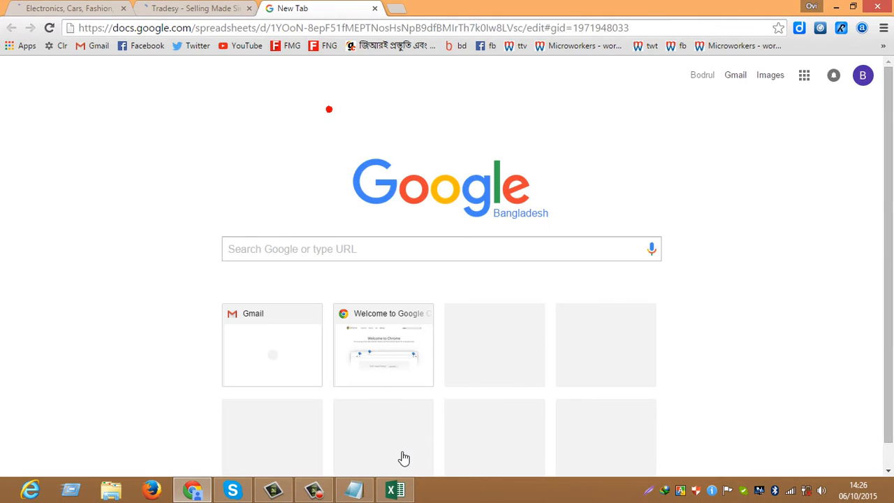
click(352, 482)
drag(229, 155, 769, 158)
right_click(758, 162)
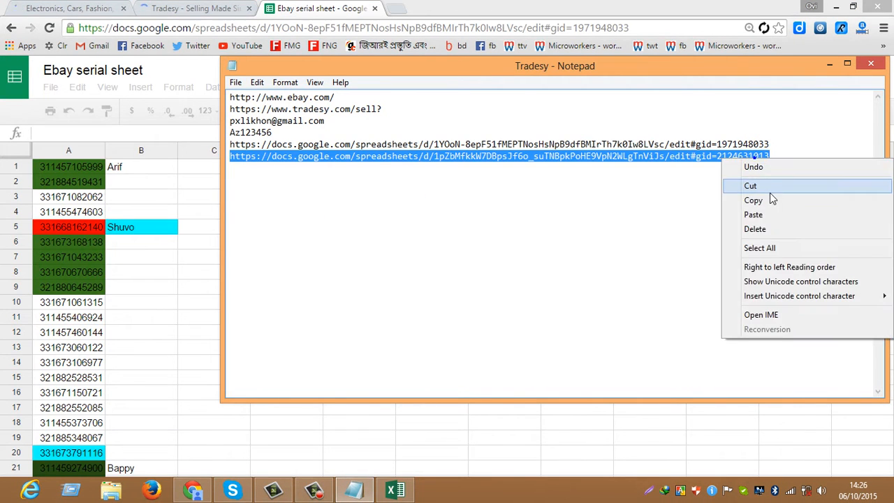
click(750, 186)
right_click(735, 180)
click(753, 188)
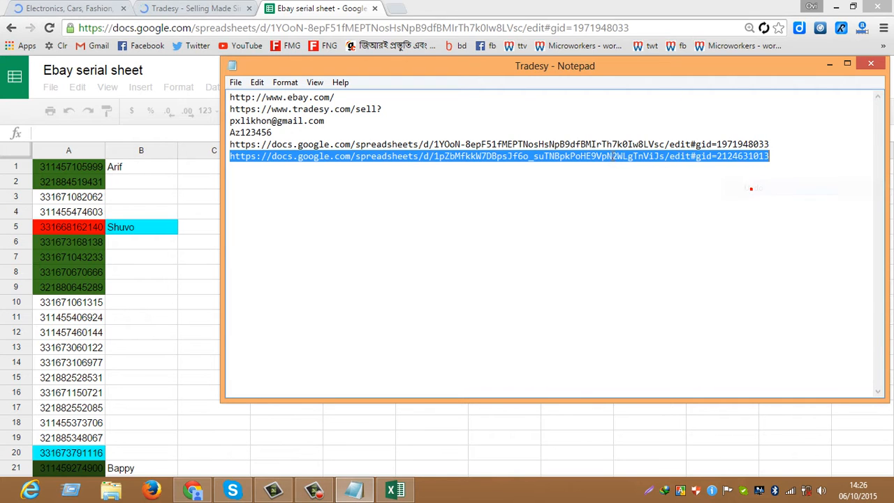
right_click(611, 152)
click(642, 194)
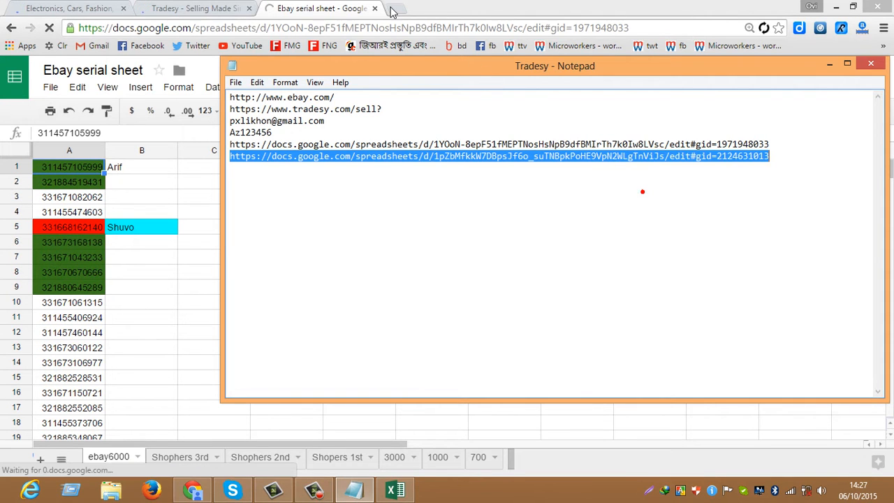
click(378, 32)
key(ctrl+t)
right_click(376, 32)
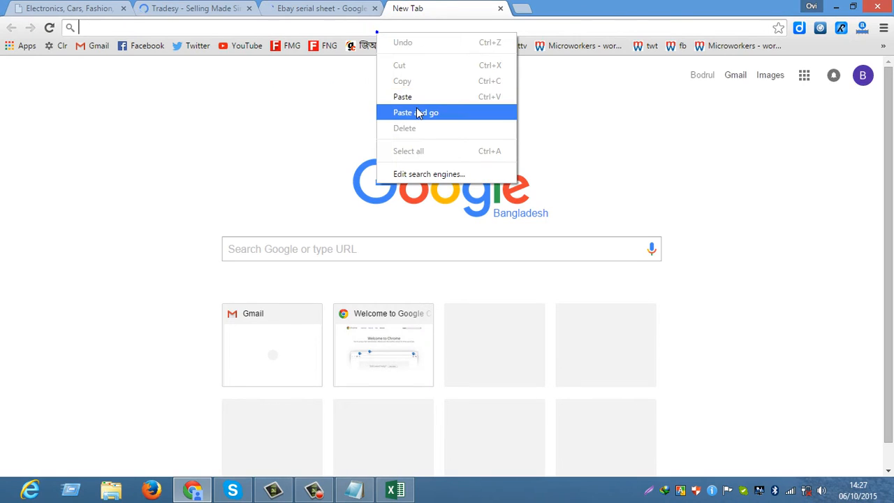
click(417, 108)
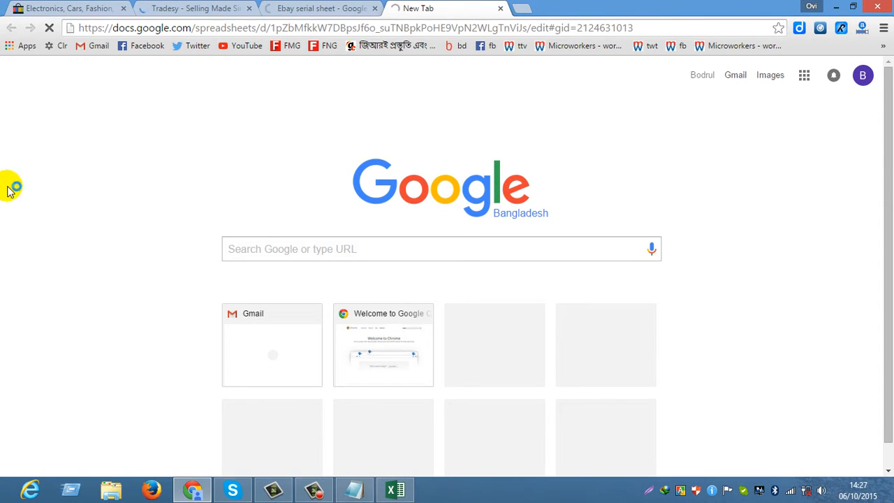
Step: Open the Tradesy login form and fill in the account's e-mail address copied from the Notepad file
click(163, 8)
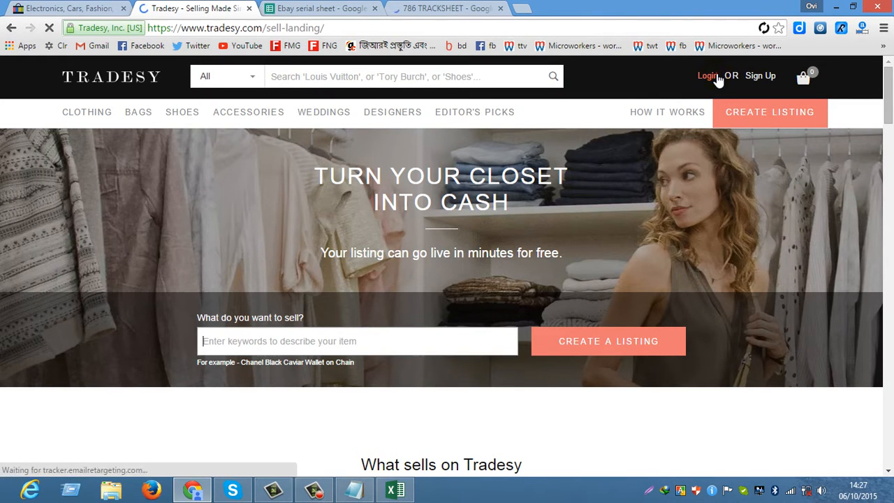
click(716, 75)
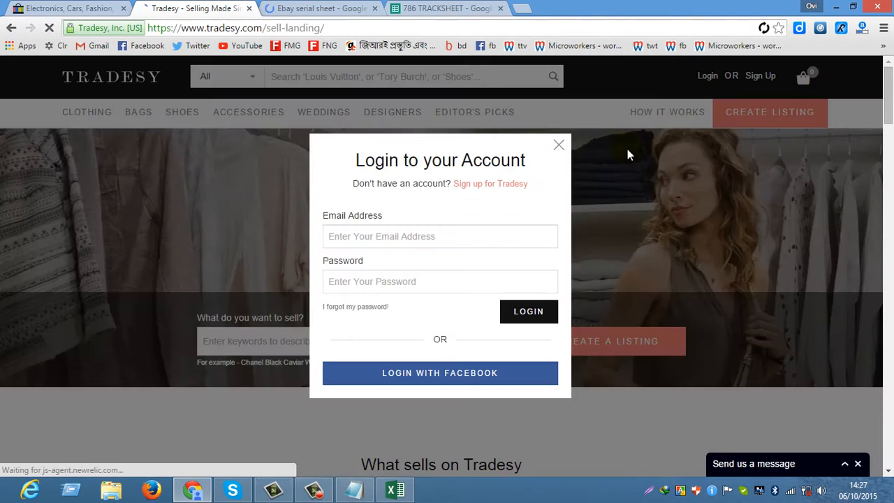
click(365, 484)
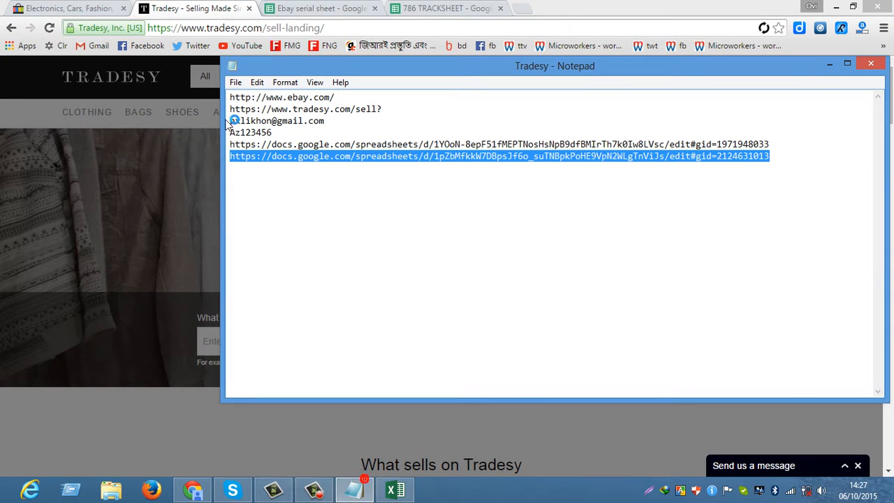
drag(230, 120, 354, 119)
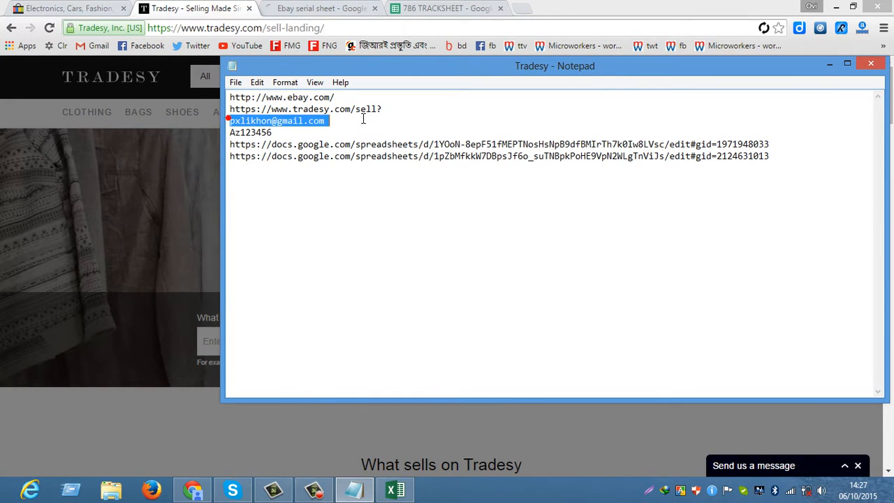
key(alt+Tab)
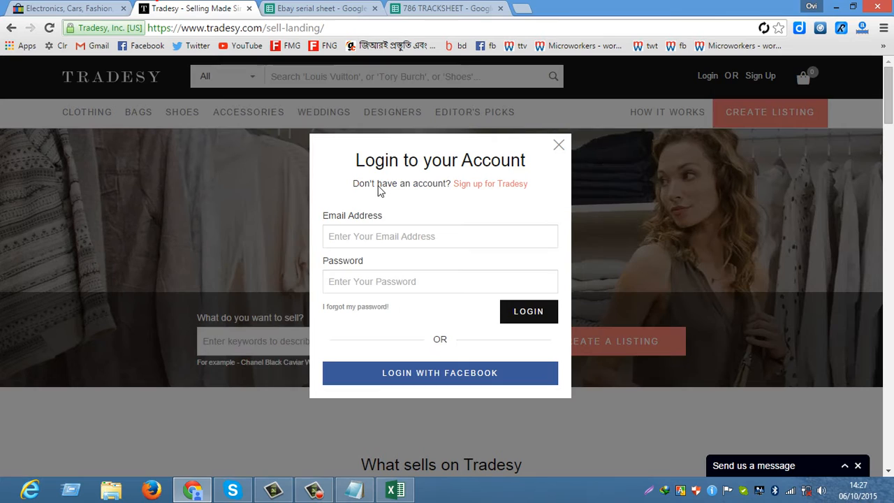
click(380, 236)
key(ctrl+v)
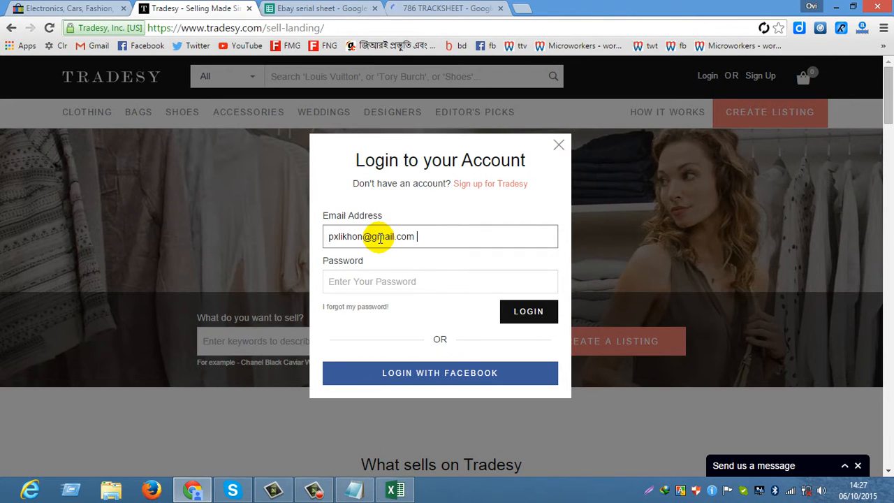
Step: Enter the account password in the Tradesy login form and submit the login
click(373, 280)
text(••)
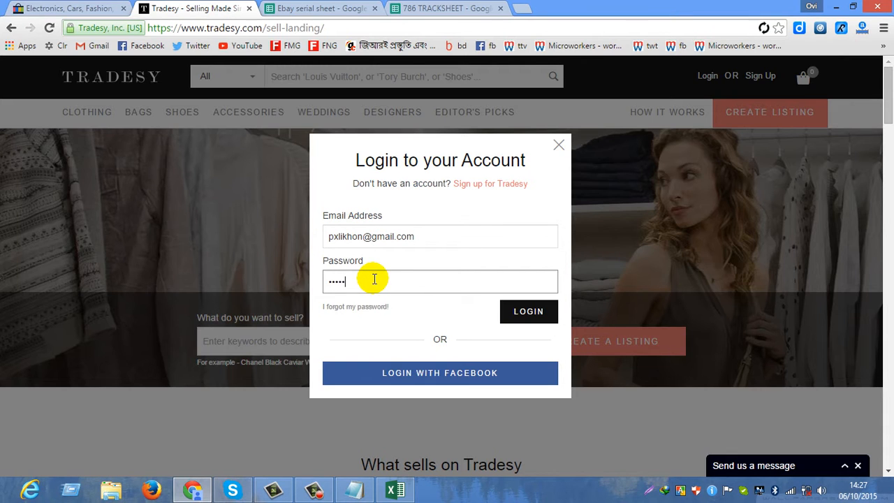
text(••••••)
key(Return)
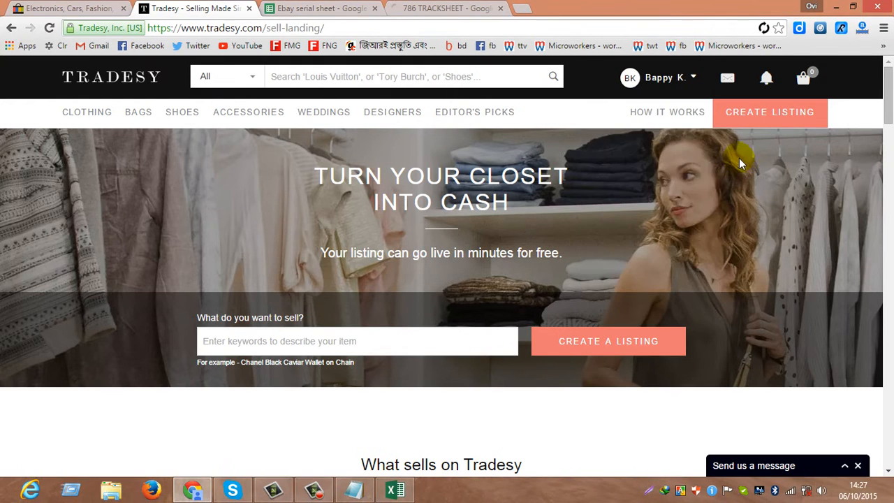
Step: Examine the ebay6000 sheet of the Ebay serial sheet for the coloured item numbers and the names assigned beside them
click(317, 8)
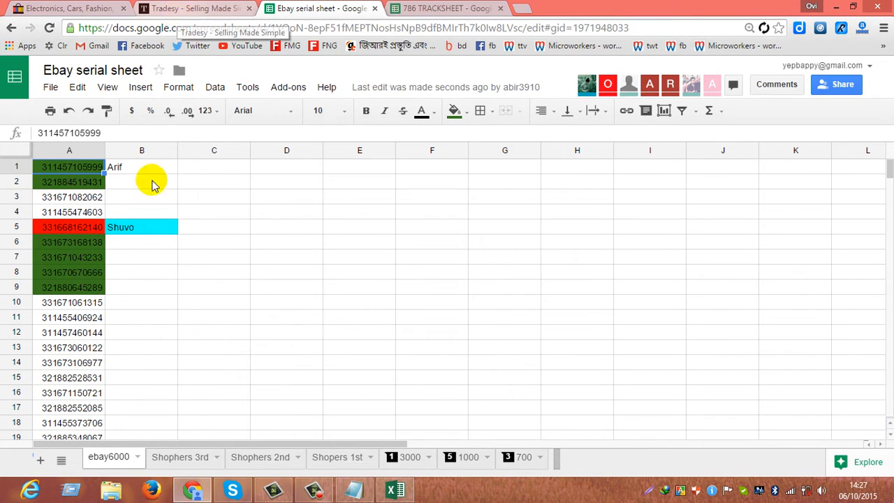
scroll(135, 292, down, 3)
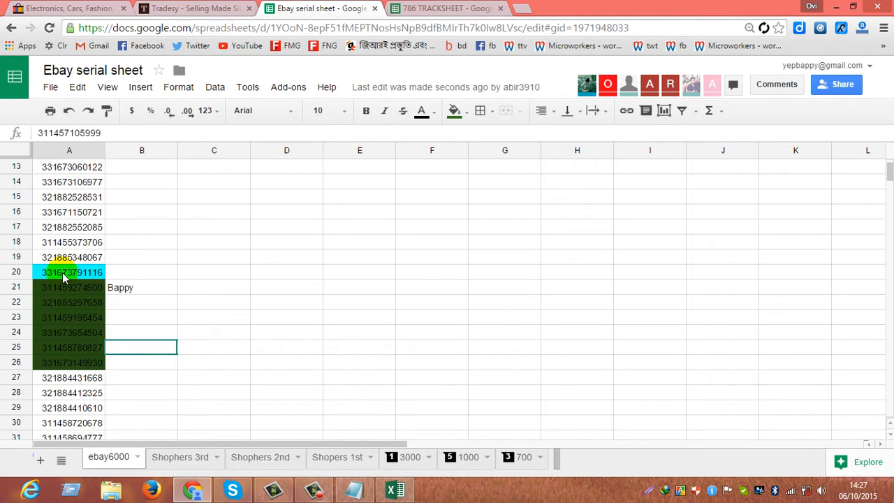
scroll(91, 246, up, 3)
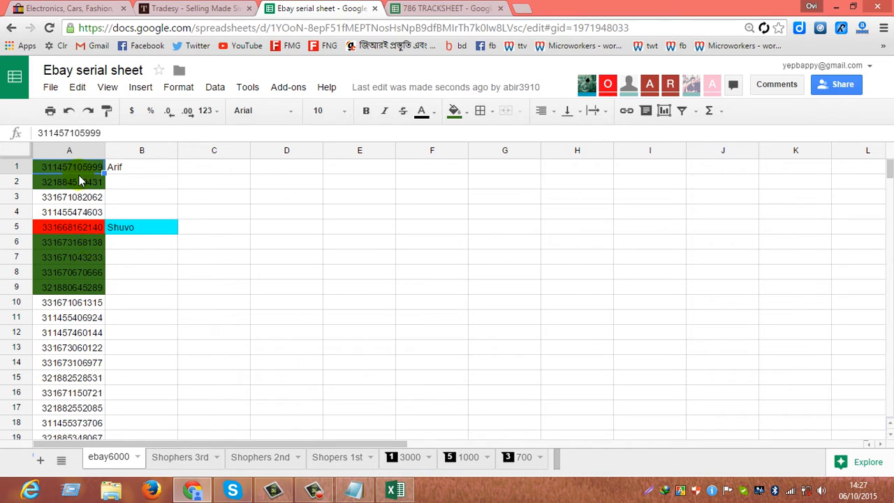
scroll(69, 319, down, 3)
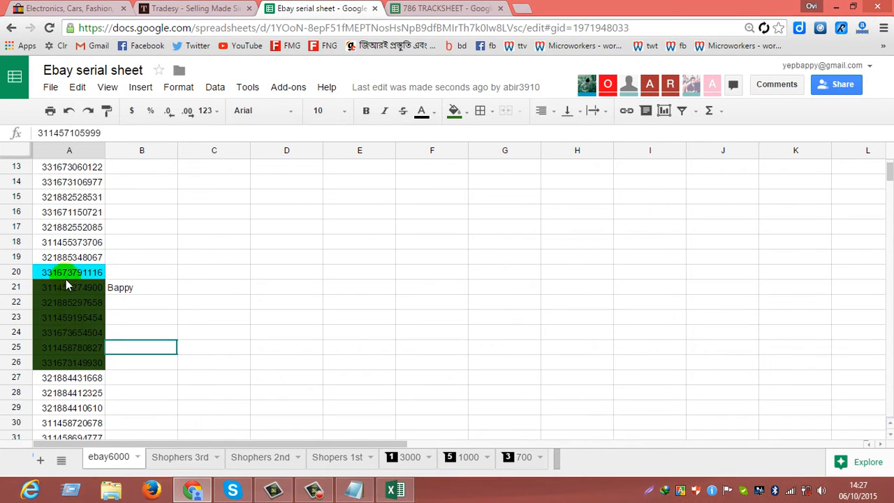
scroll(67, 282, down, 2)
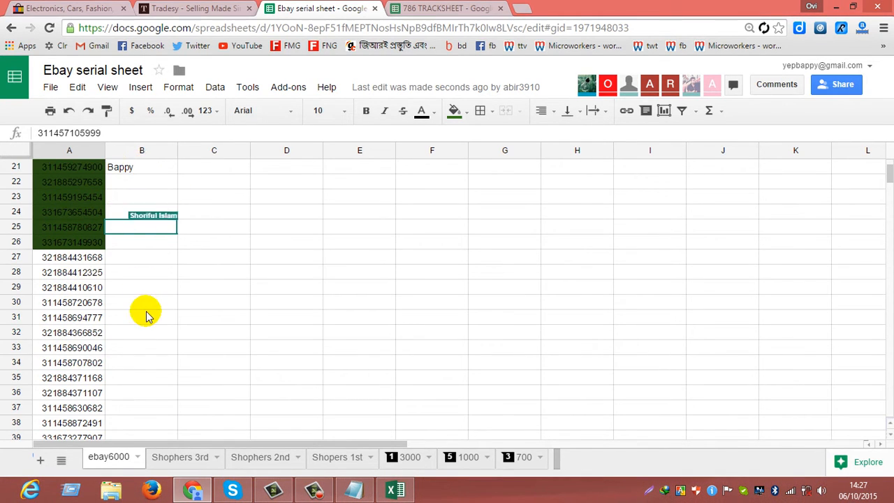
scroll(129, 287, down, 5)
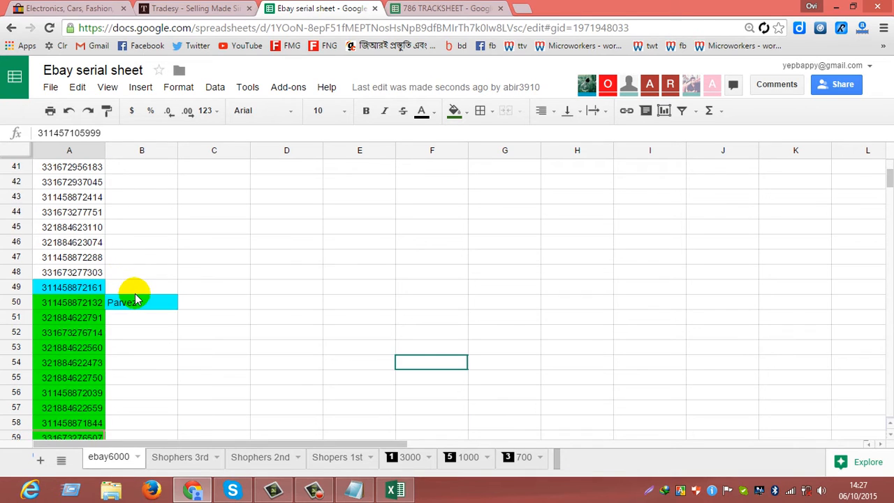
scroll(133, 299, down, 1)
scroll(131, 293, down, 3)
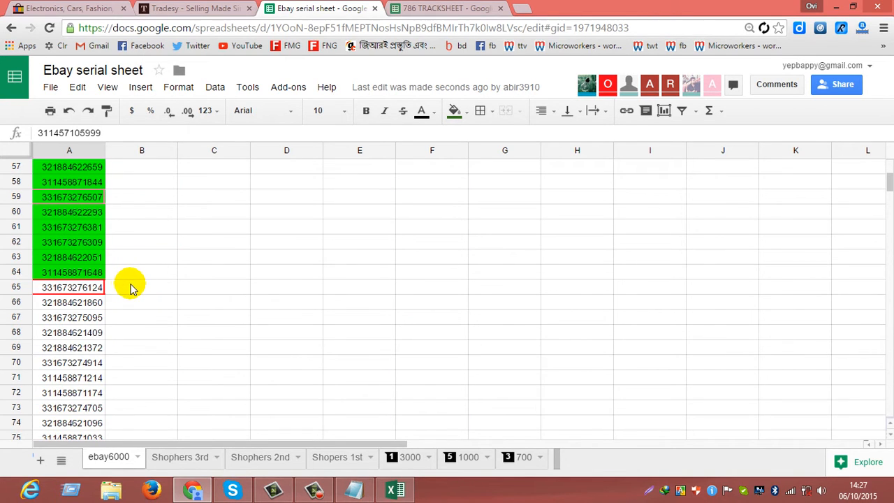
scroll(122, 325, up, 11)
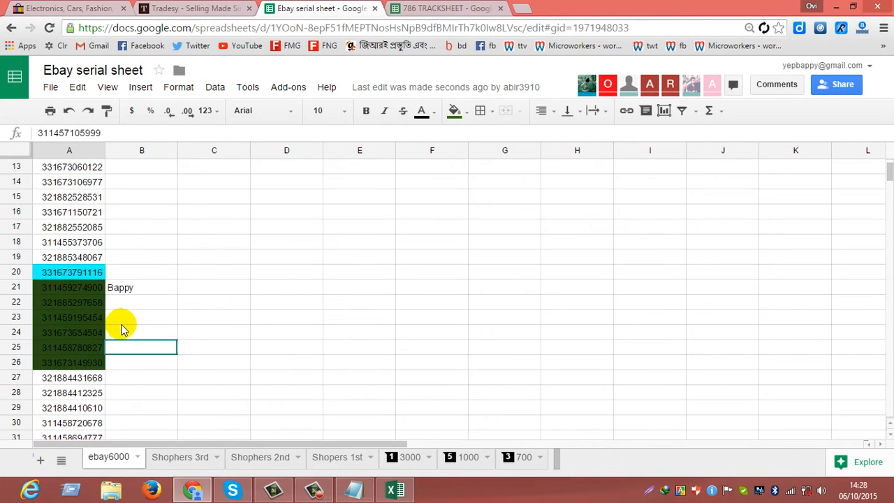
click(121, 291)
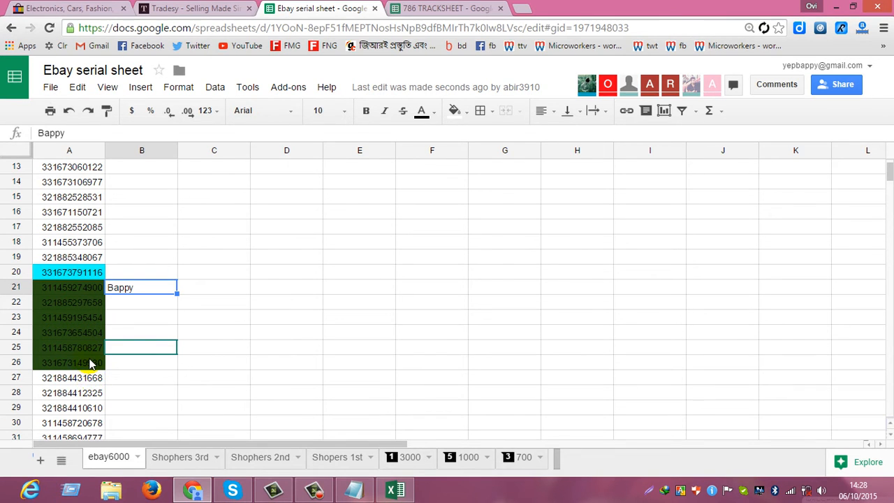
scroll(90, 362, down, 2)
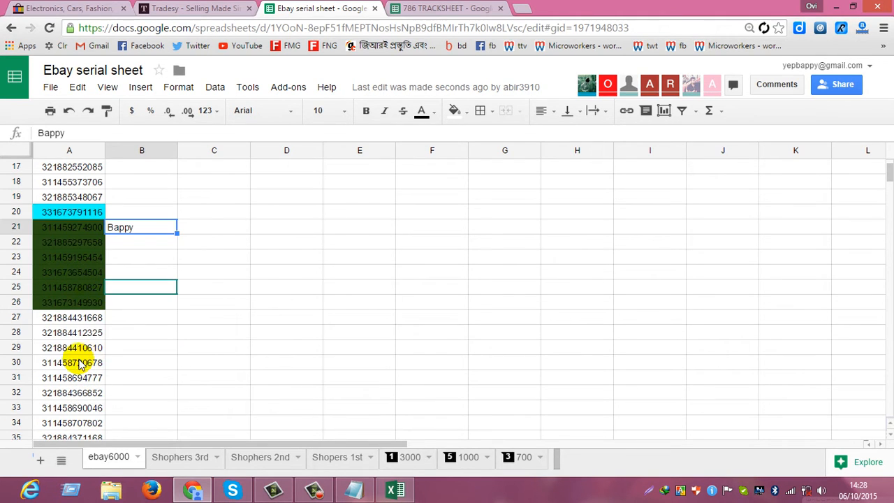
double_click(74, 317)
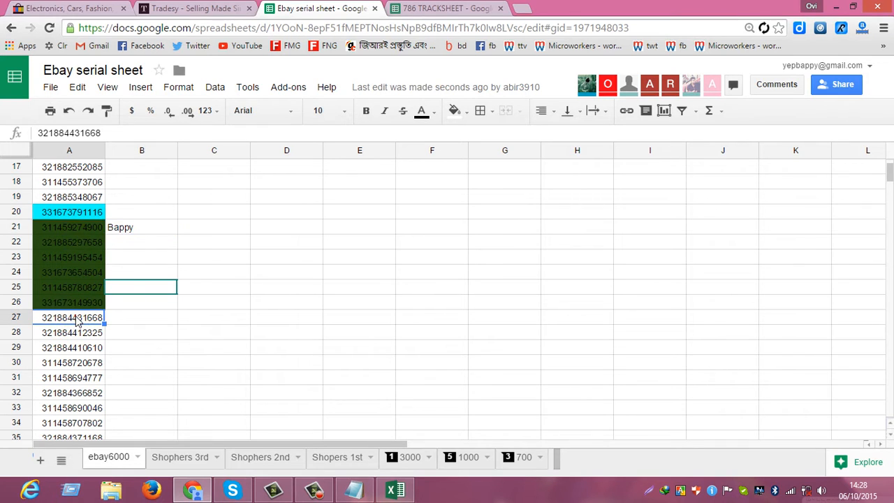
right_click(76, 319)
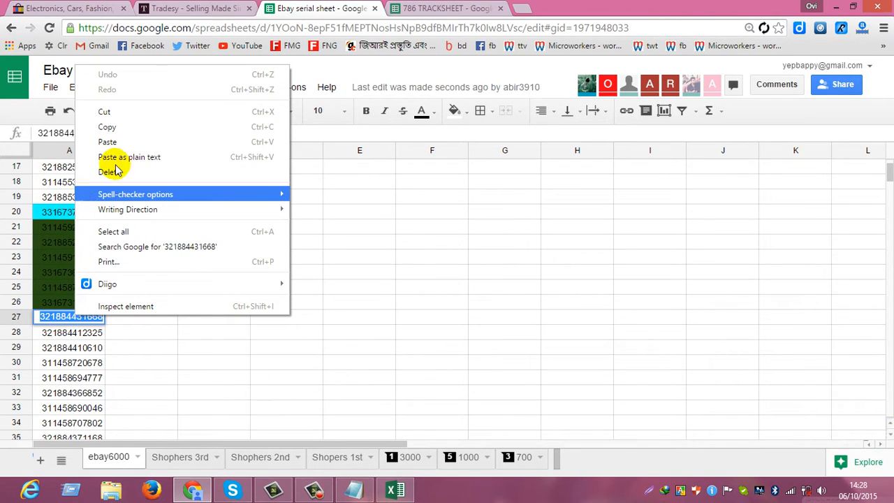
click(108, 129)
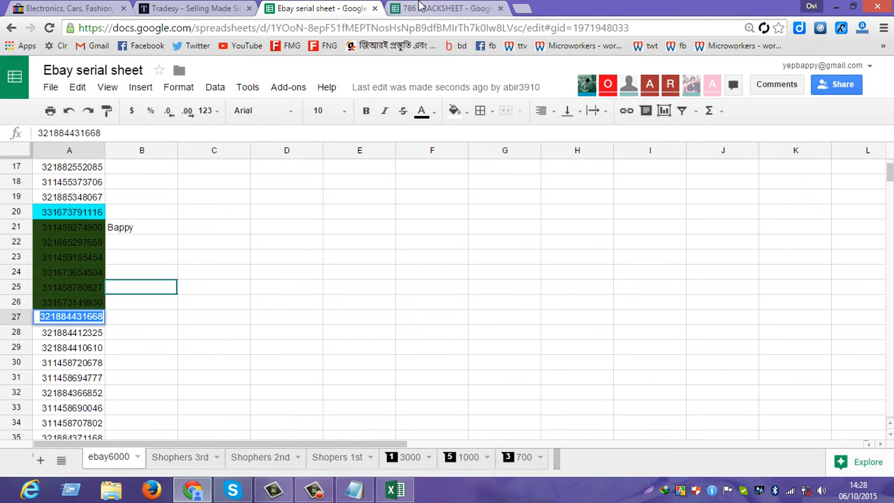
click(421, 7)
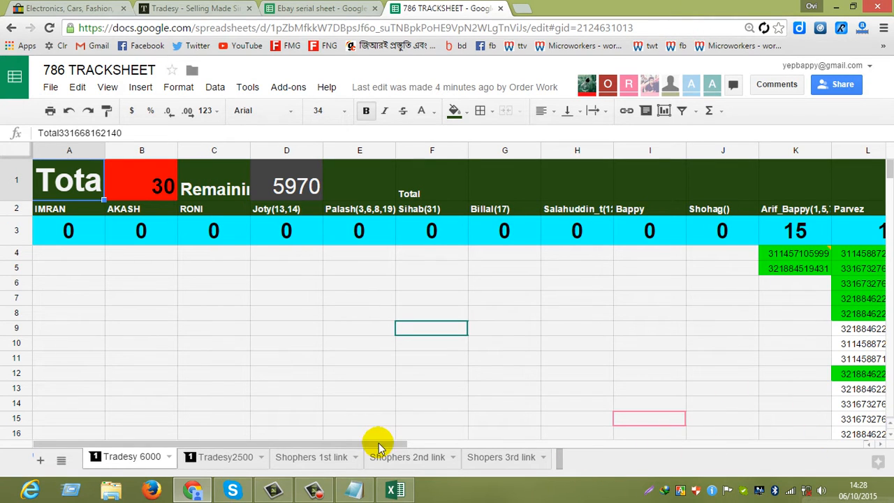
drag(394, 447, 557, 456)
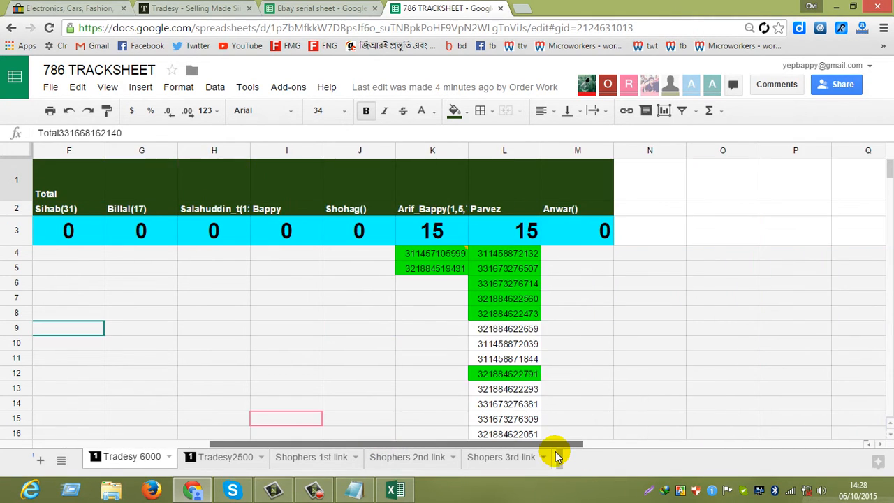
scroll(449, 254, down, 3)
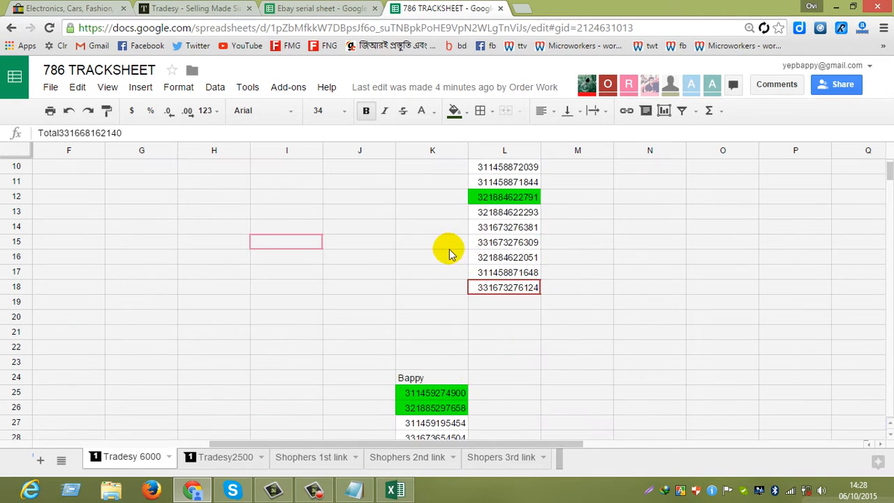
scroll(449, 254, down, 3)
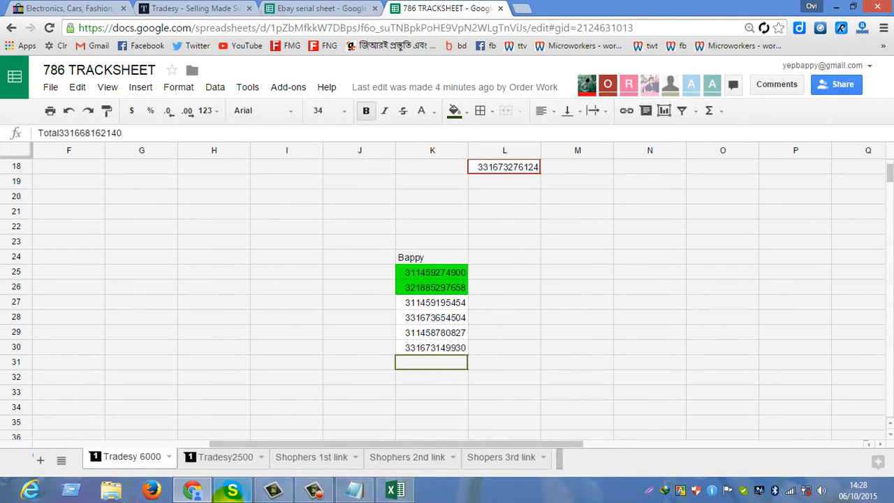
mouse_move(233, 490)
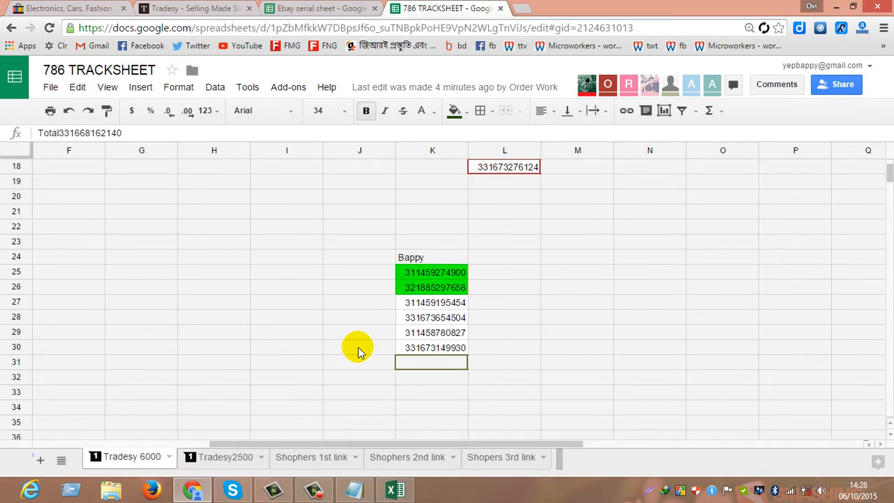
key(ctrl+f)
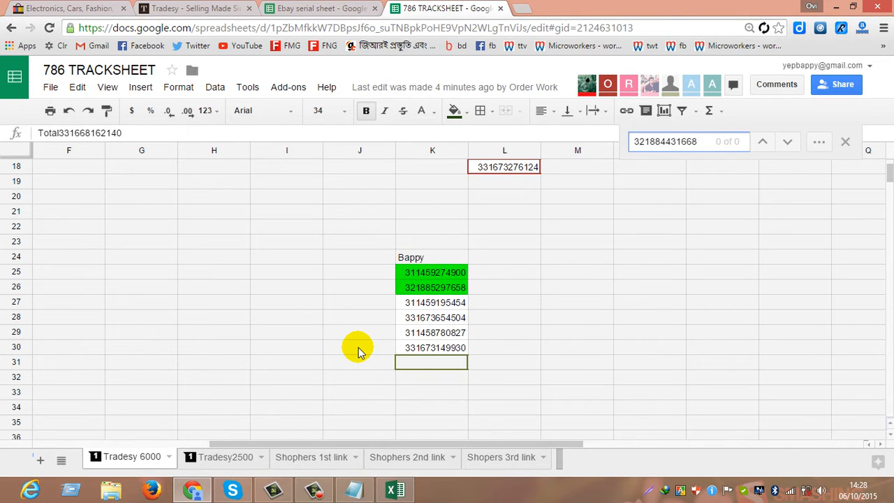
click(712, 141)
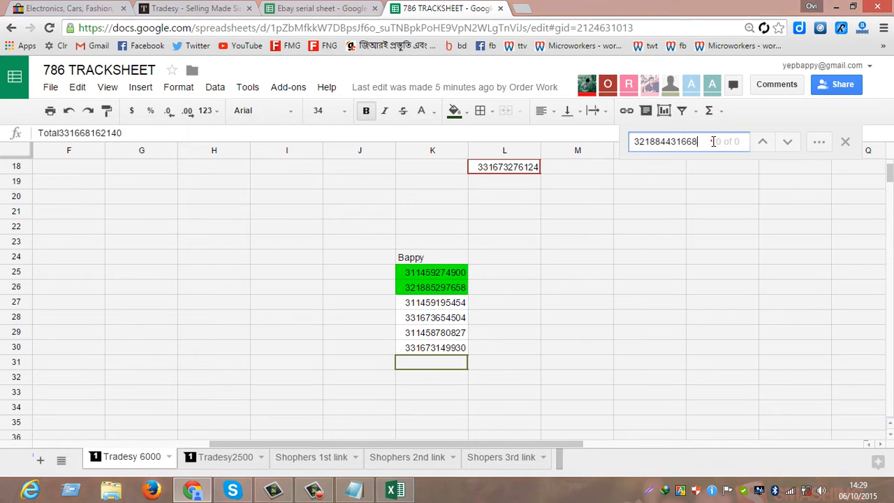
click(734, 140)
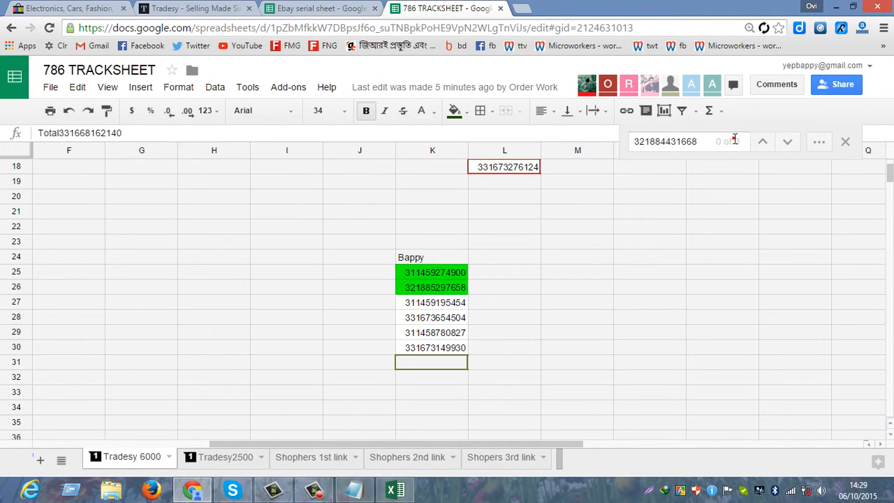
click(734, 139)
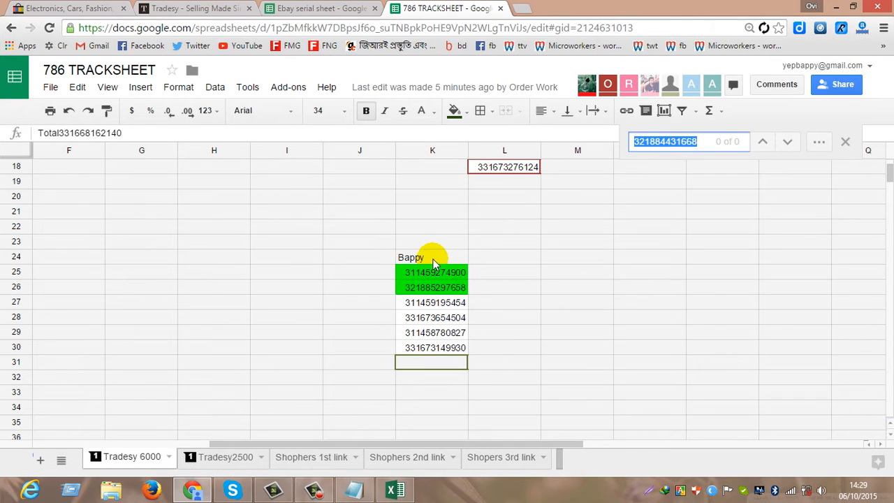
click(427, 363)
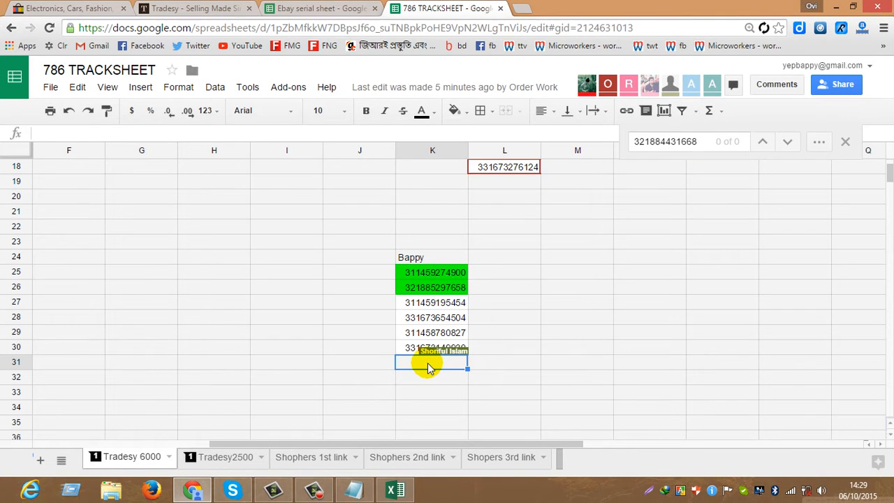
key(ctrl+v)
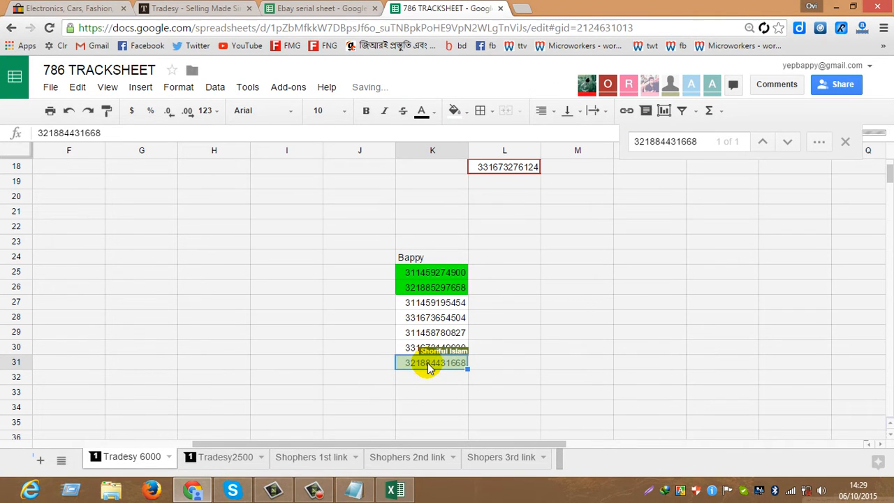
click(320, 8)
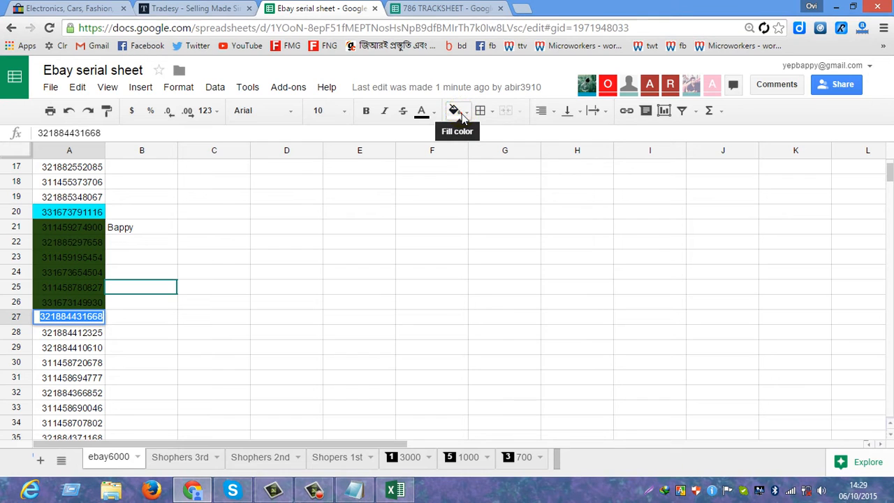
click(462, 118)
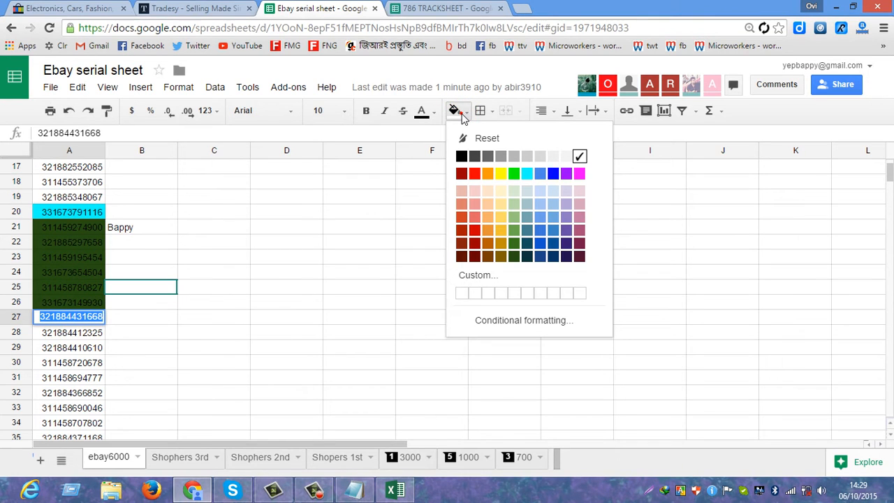
click(514, 257)
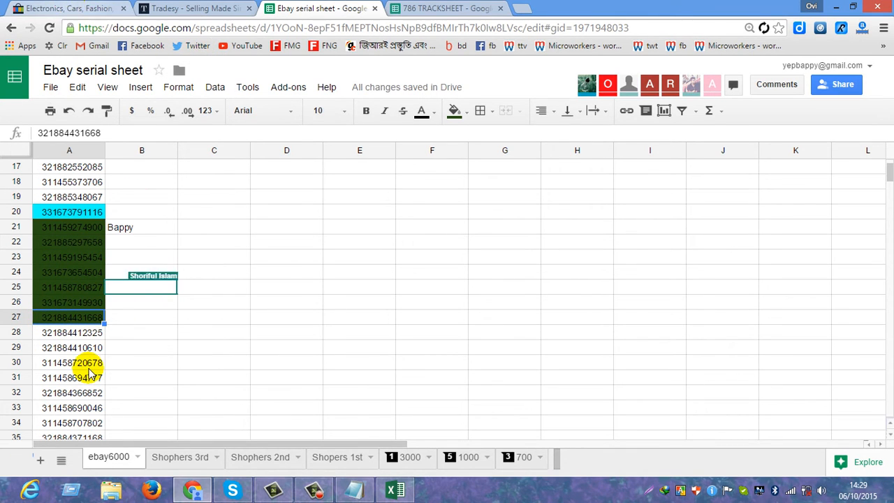
click(40, 8)
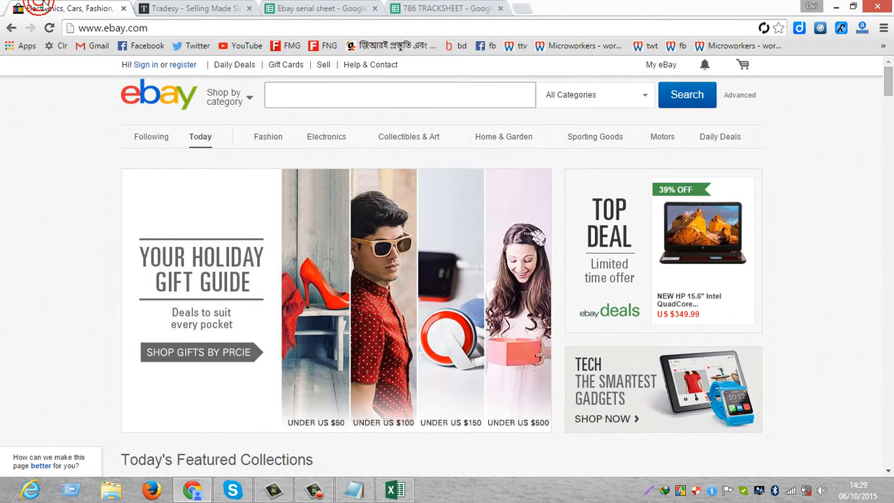
click(323, 99)
key(ctrl+v)
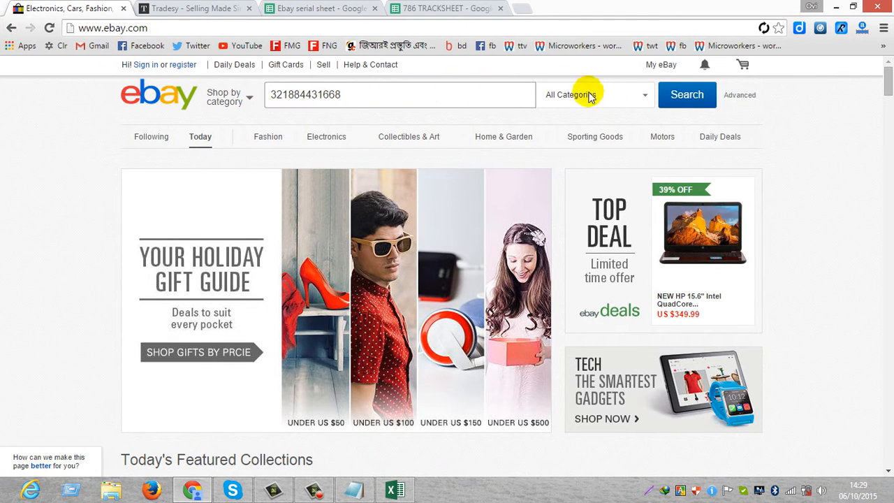
click(688, 98)
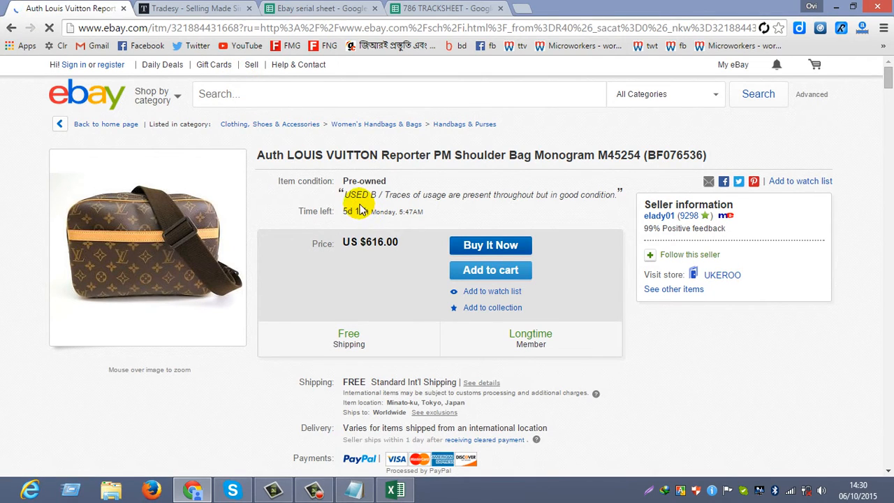
Step: Copy the eBay listing's full title, Auth LOUIS VUITTON Reporter PM Shoulder Bag Monogram M45254 (BF076536)
drag(258, 153, 301, 158)
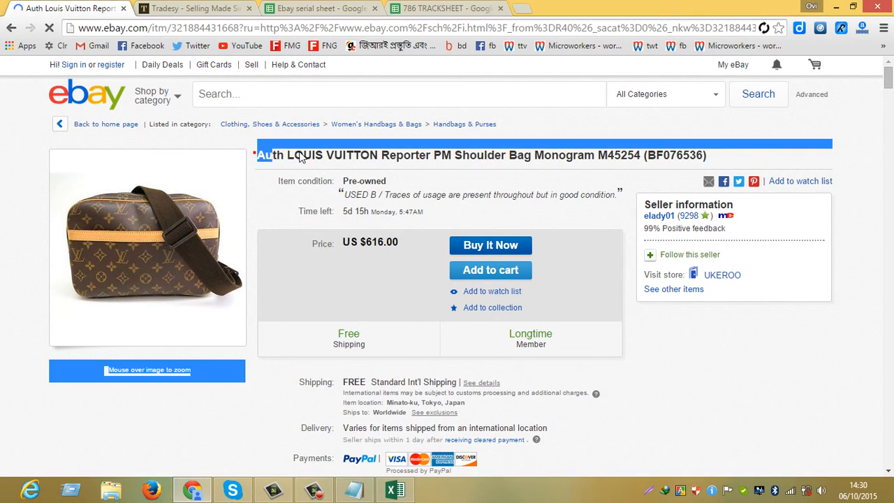
drag(440, 167, 419, 156)
click(302, 155)
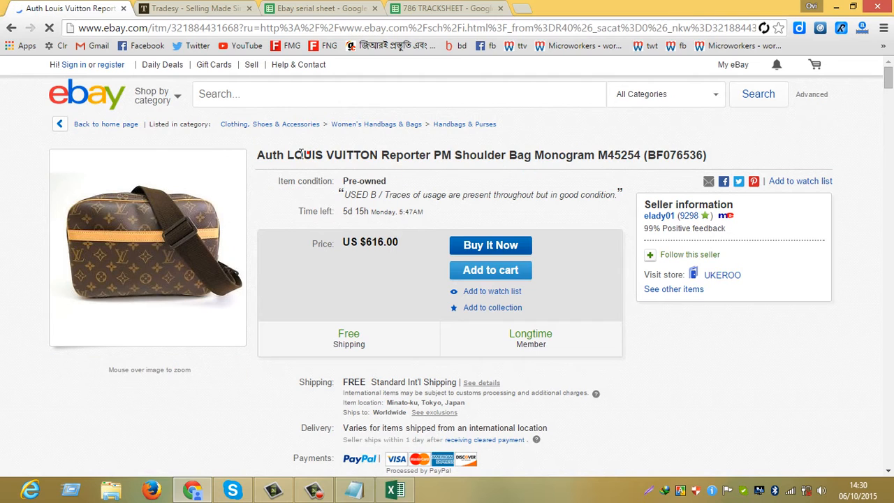
drag(400, 157, 732, 155)
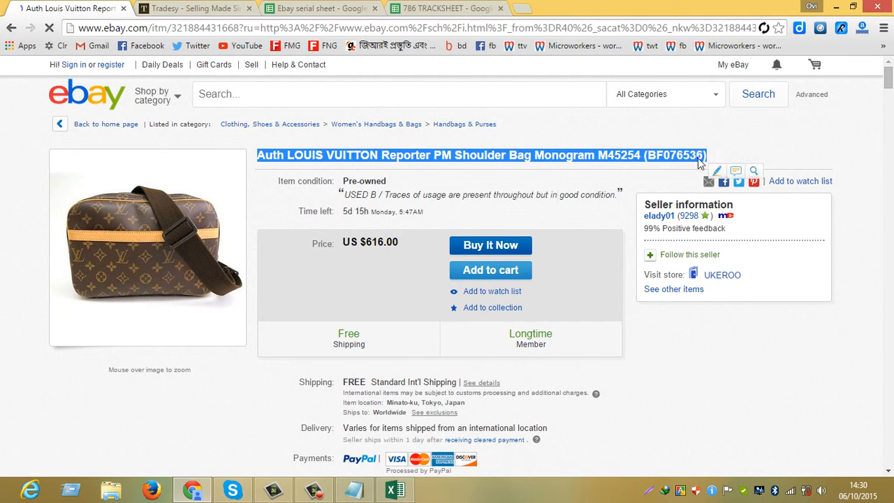
right_click(699, 160)
click(681, 168)
click(269, 155)
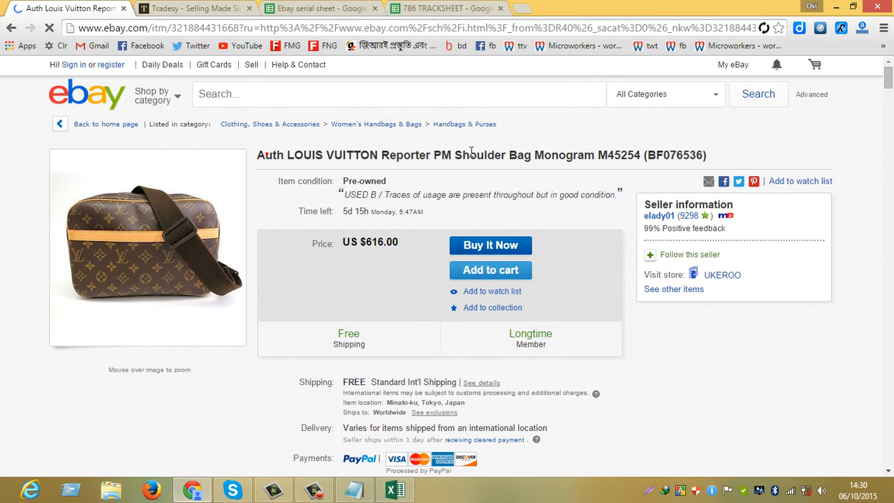
mouse_move(634, 170)
mouse_down()
mouse_move(230, 127)
mouse_move(270, 152)
mouse_move(239, 138)
mouse_move(253, 130)
mouse_move(255, 159)
mouse_move(720, 157)
mouse_up()
click(257, 157)
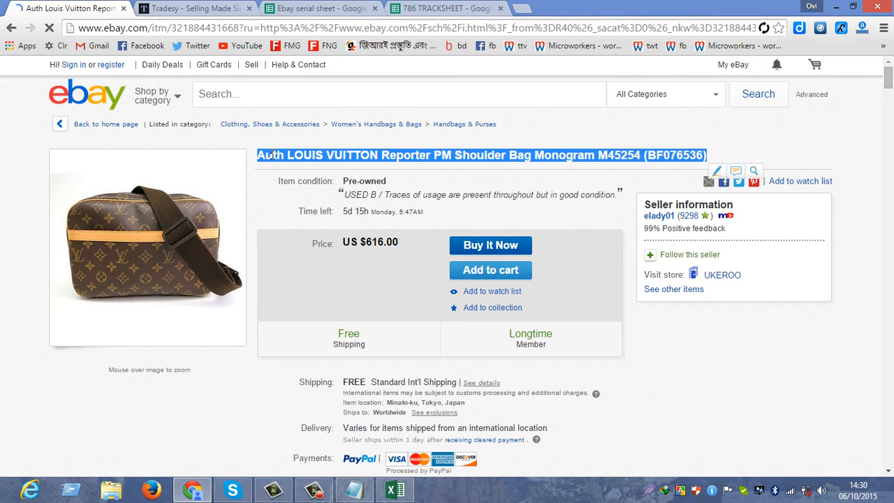
right_click(277, 161)
click(289, 163)
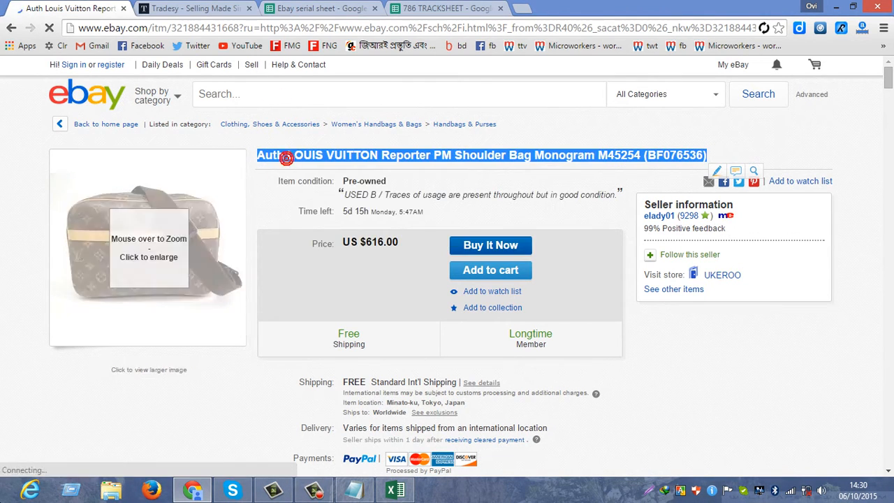
Step: Go to the account's own listings page on Tradesy and start listing a new item from there
click(171, 6)
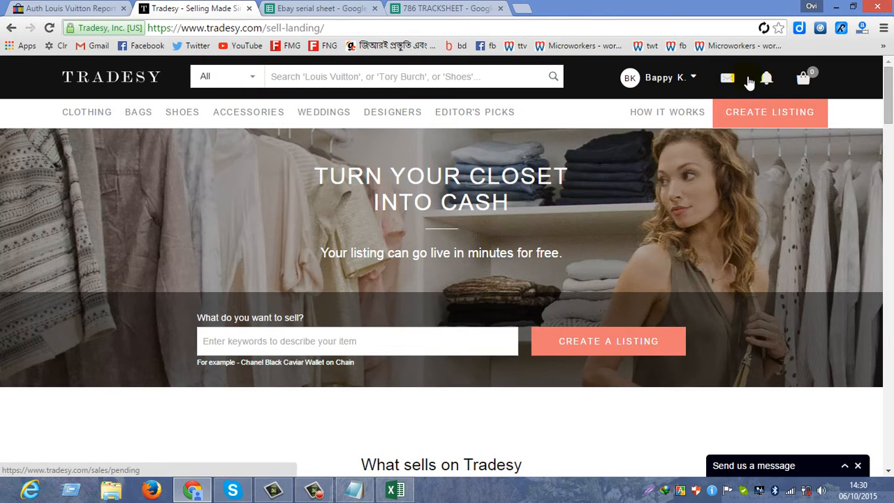
click(689, 77)
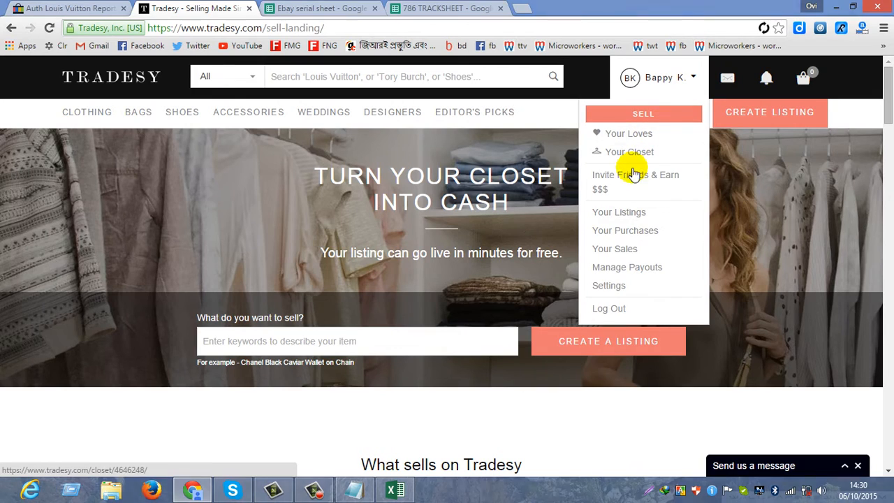
click(632, 215)
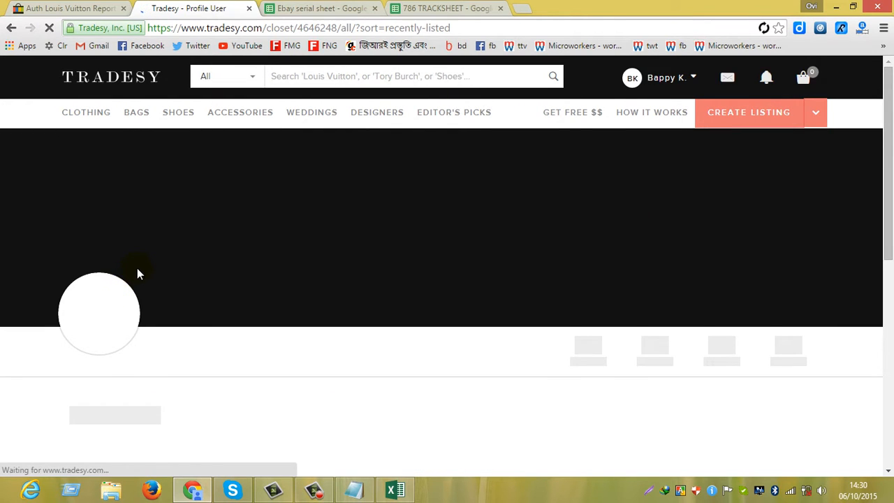
scroll(140, 283, down, 1)
scroll(143, 293, down, 1)
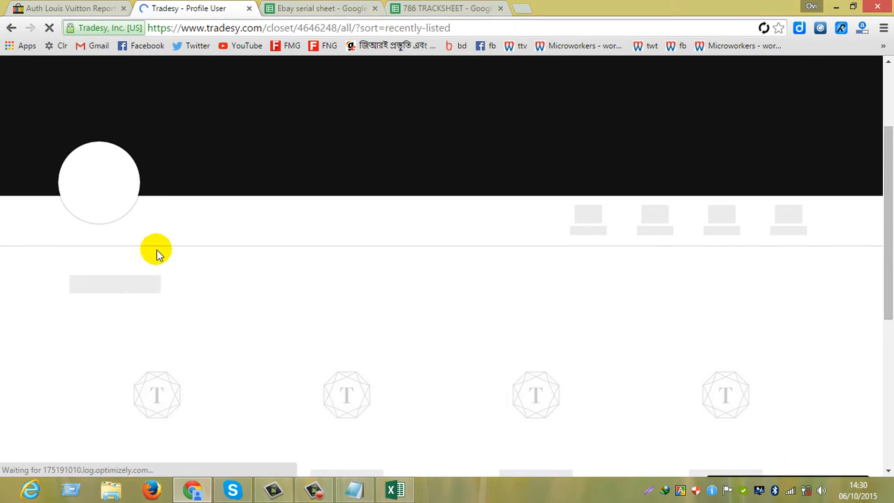
scroll(178, 335, down, 1)
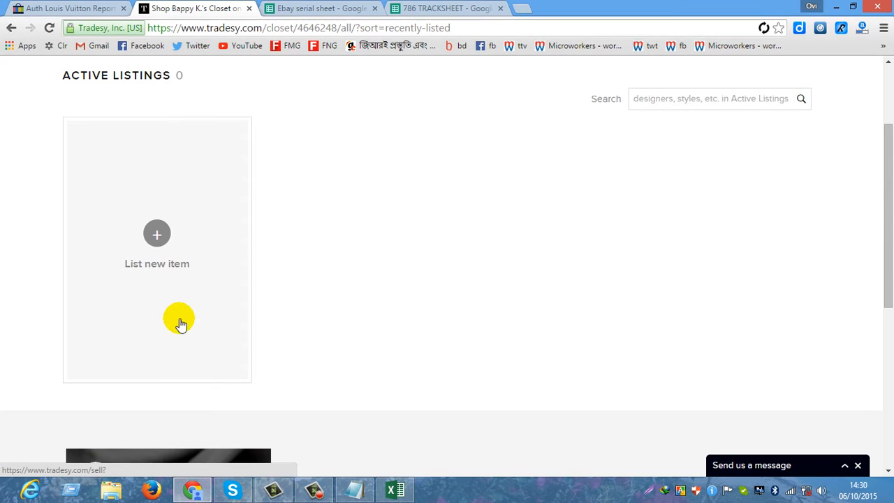
scroll(160, 297, up, 1)
scroll(164, 293, down, 1)
click(165, 256)
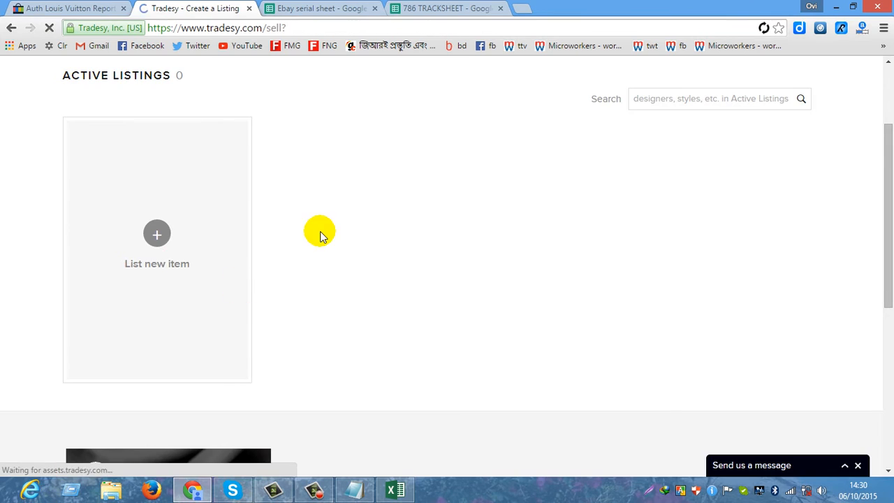
Step: Bookmark Tradesy's Create a Listing page on the bookmarks bar, move the bookmark just before twt, and open it
click(779, 28)
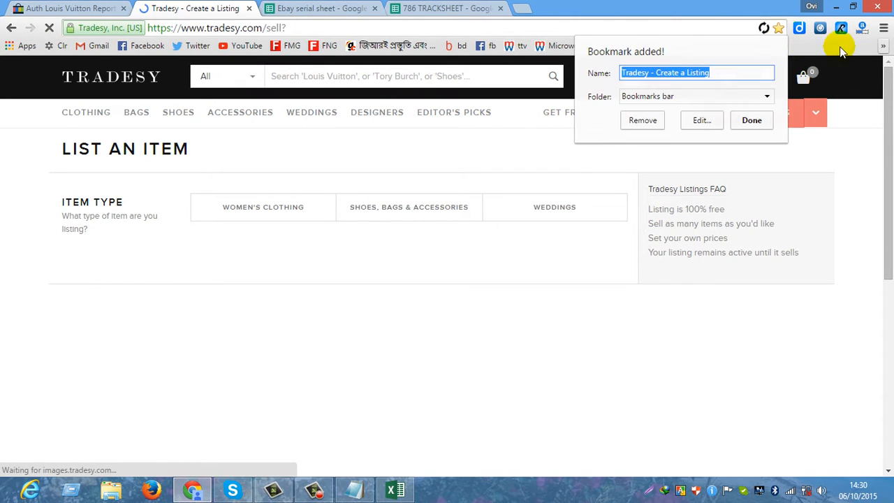
click(750, 120)
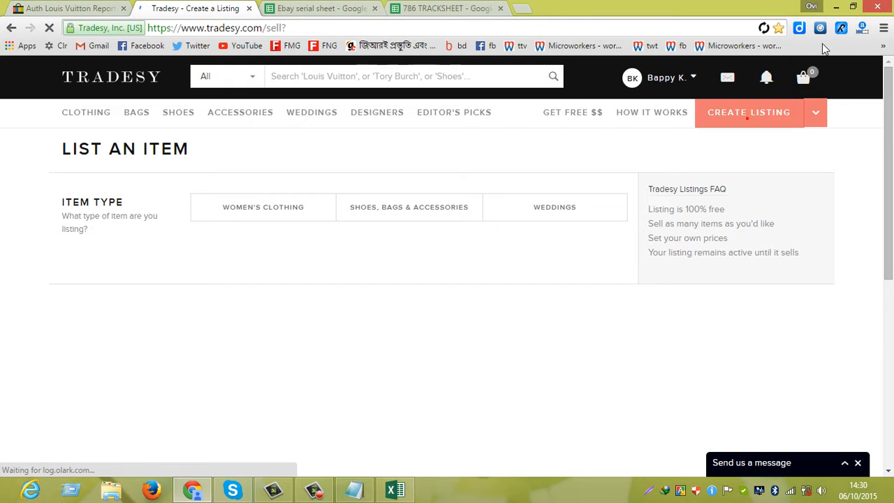
click(883, 47)
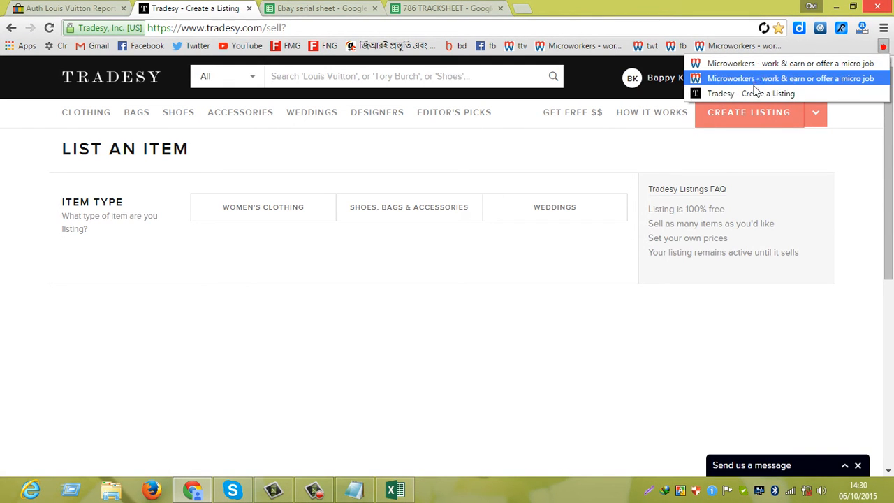
drag(806, 54, 805, 57)
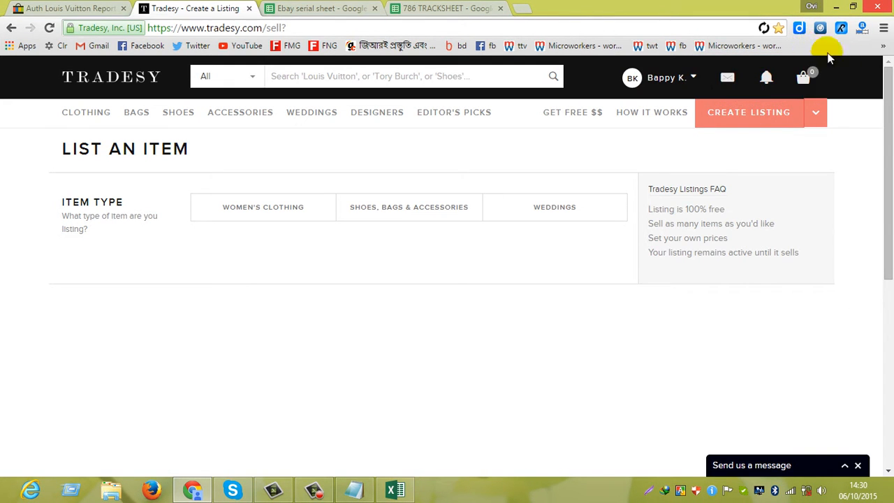
click(883, 47)
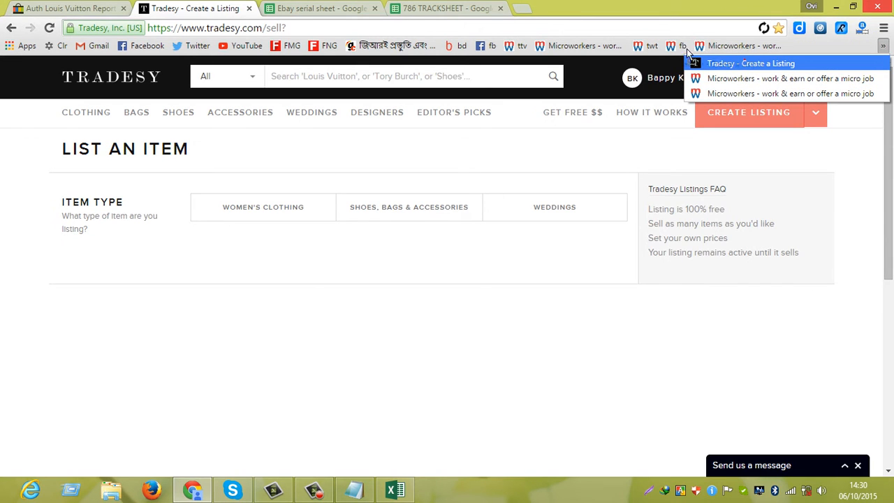
drag(641, 46, 643, 46)
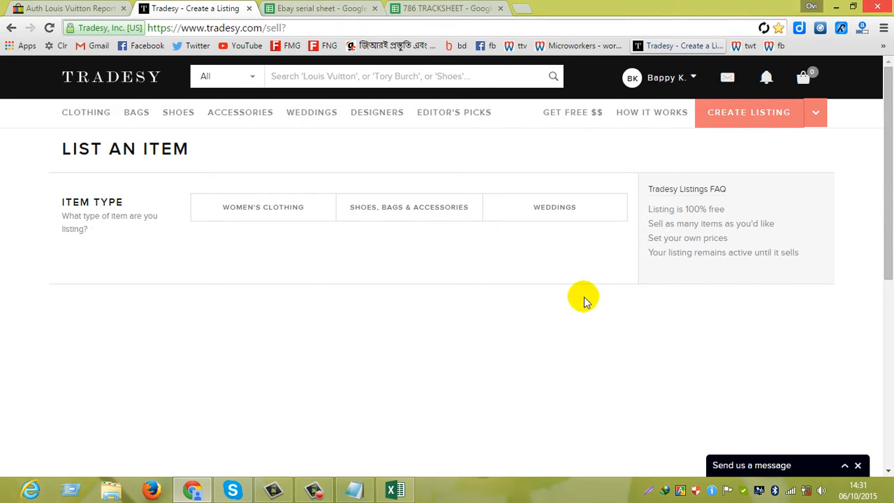
click(673, 46)
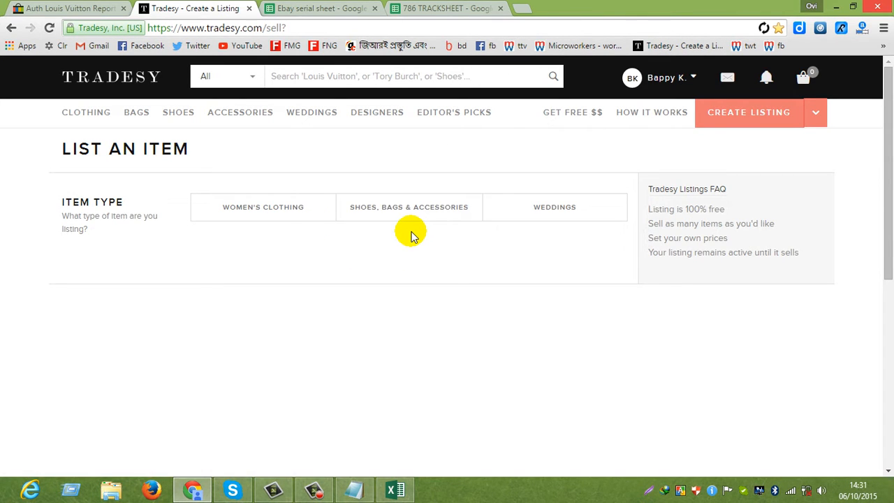
Step: Set the Tradesy listing's item type to Bags under Shoes, Bags & Accessories
click(340, 7)
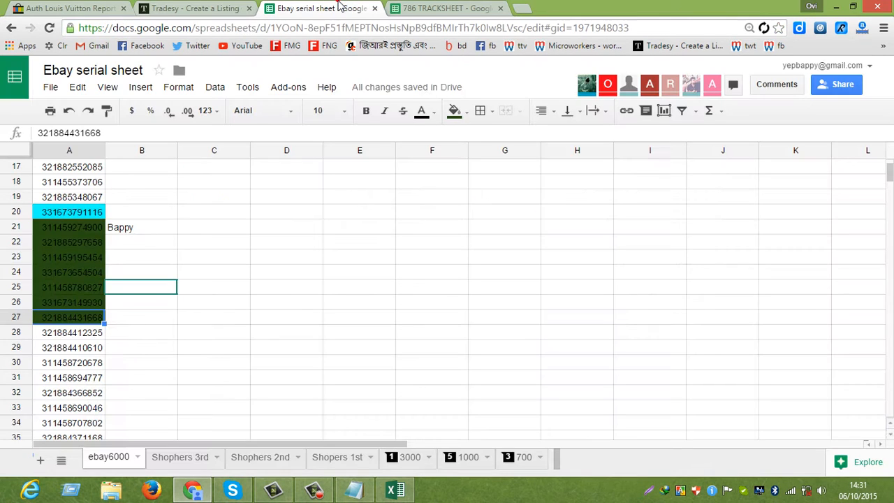
click(70, 8)
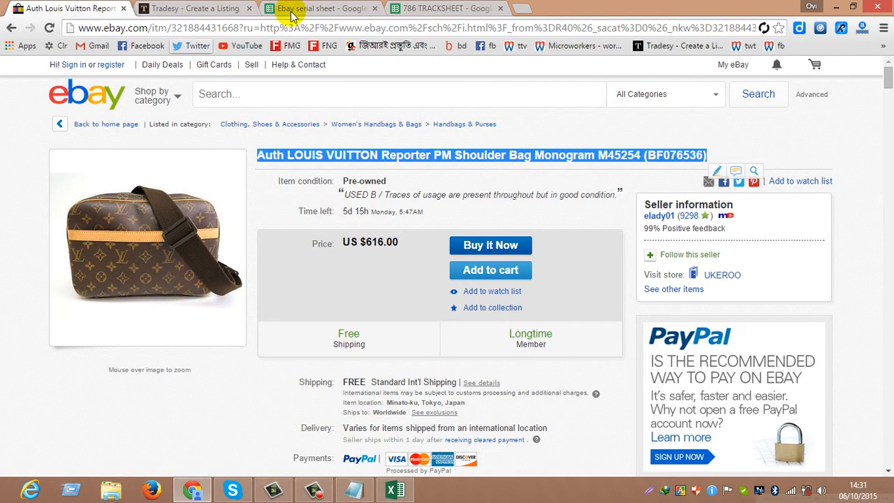
click(213, 7)
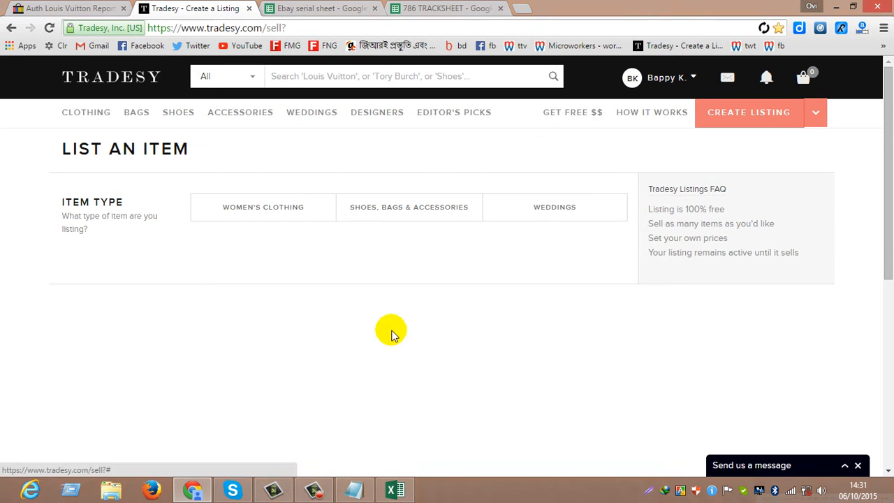
click(430, 215)
click(336, 260)
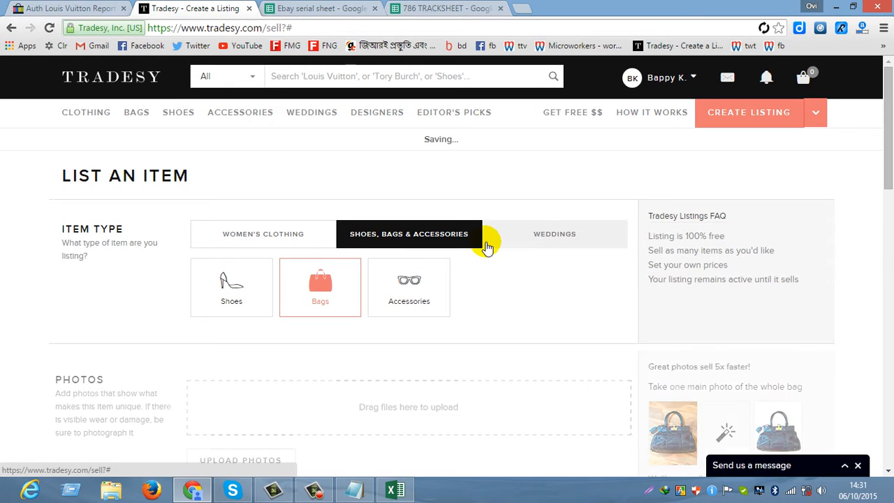
Step: Look through the Tradesy form's Photos, Product Info, Condition and Description sections to see which details are required
scroll(493, 231, down, 3)
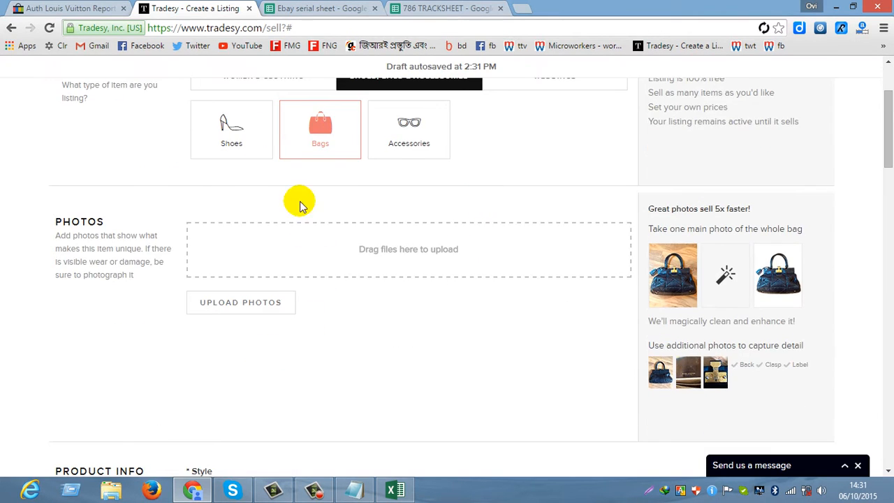
scroll(275, 331, down, 7)
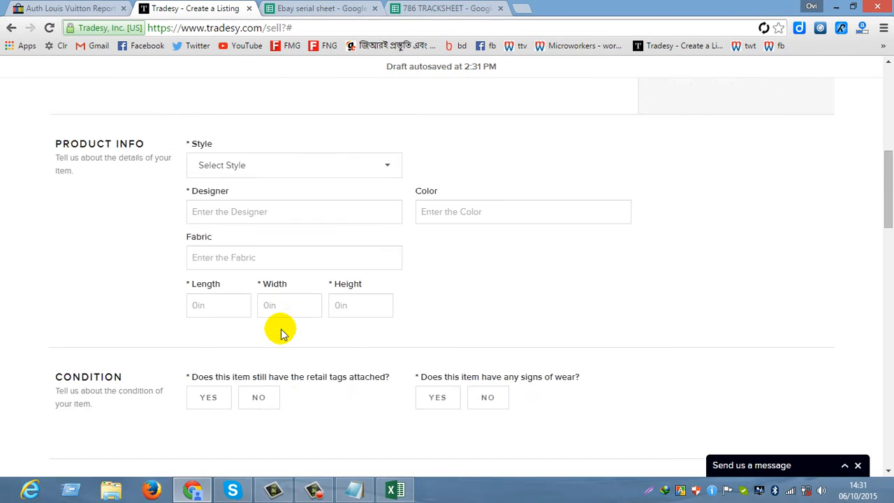
scroll(283, 334, down, 1)
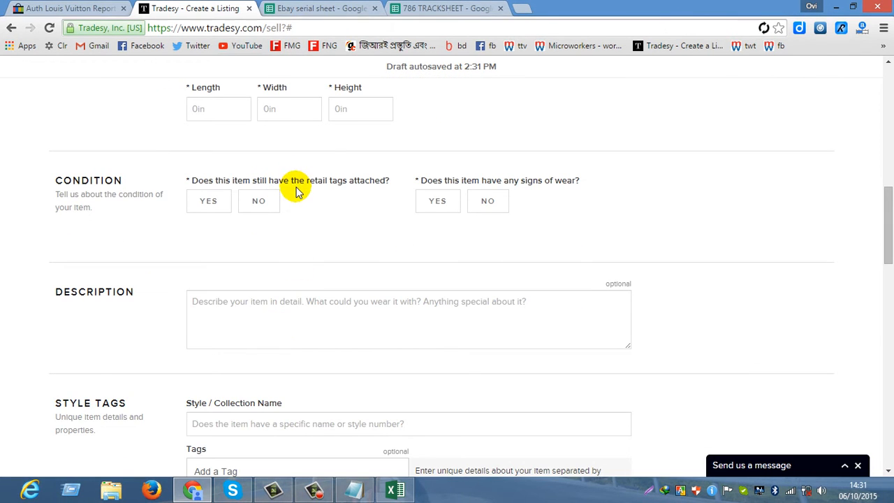
scroll(295, 190, up, 6)
scroll(266, 258, up, 1)
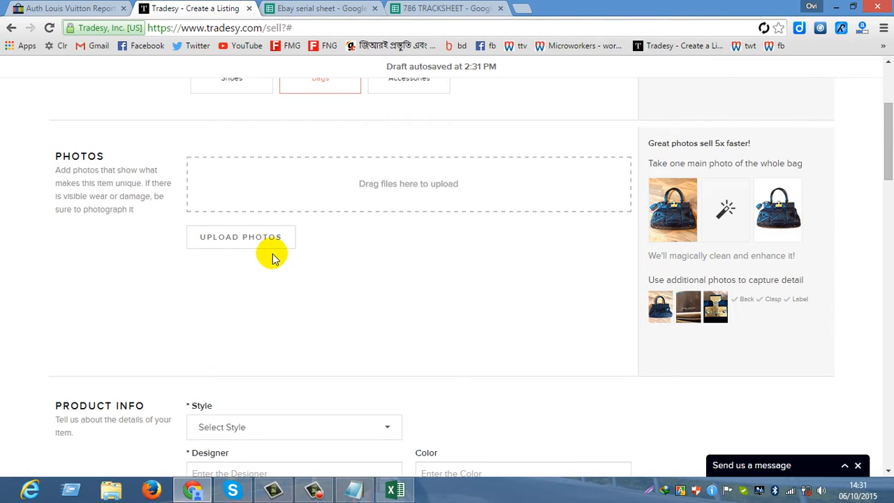
scroll(313, 263, up, 1)
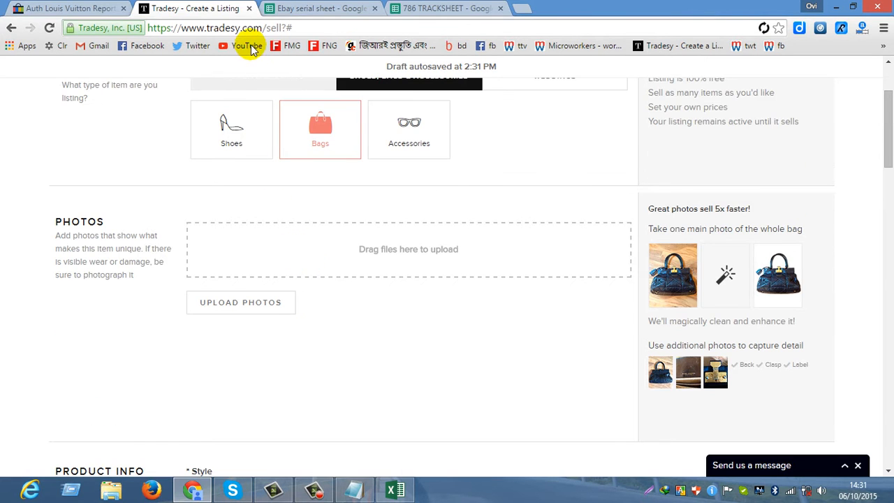
Step: Examine the price, item specifics, size, color and material in the eBay listing of the Louis Vuitton bag
click(67, 8)
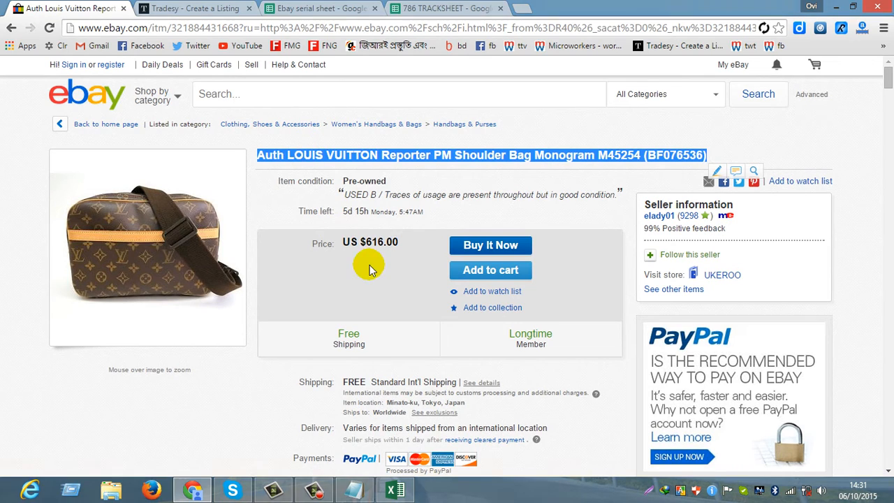
scroll(381, 321, down, 3)
scroll(383, 324, down, 5)
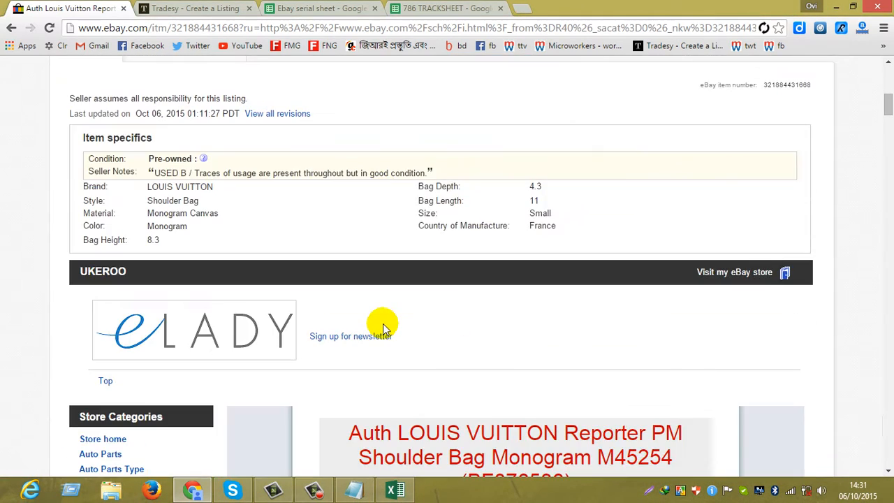
scroll(383, 327, down, 2)
key(Home)
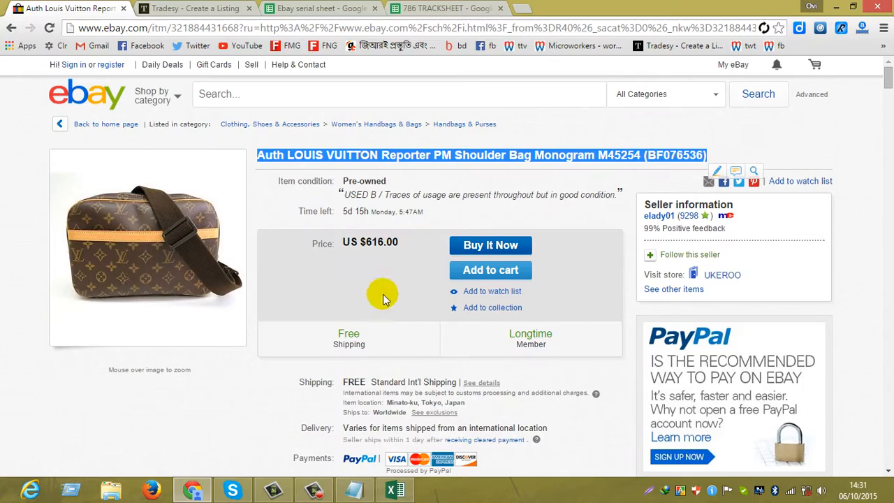
drag(342, 241, 379, 243)
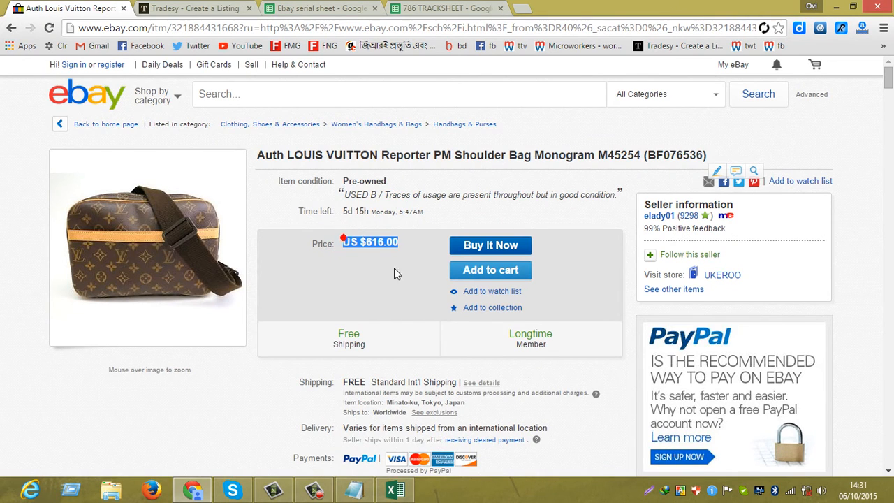
scroll(377, 331, down, 12)
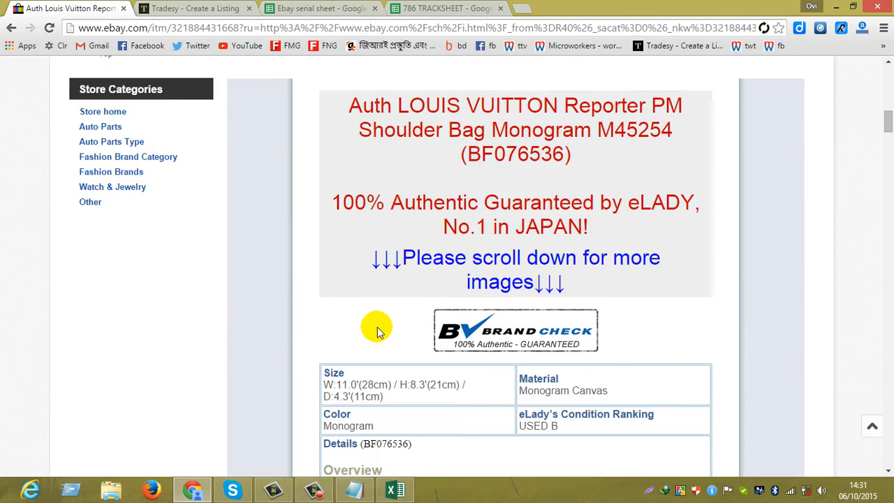
scroll(377, 332, down, 3)
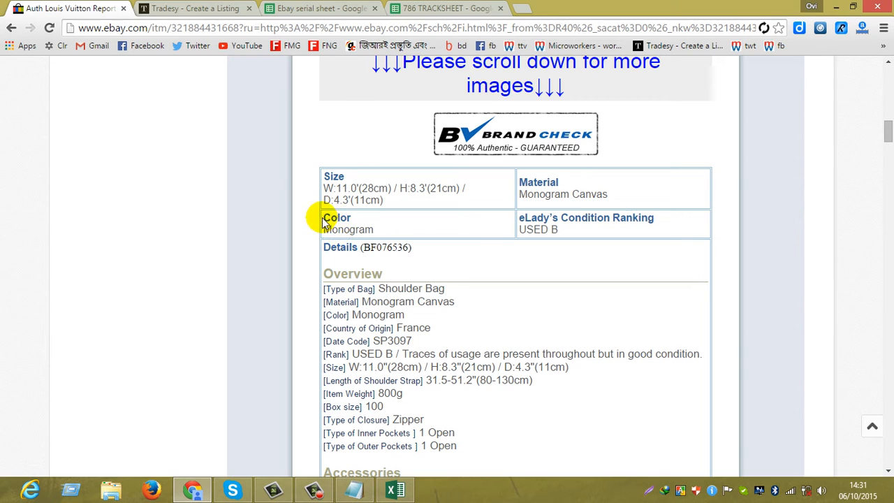
drag(325, 221, 383, 230)
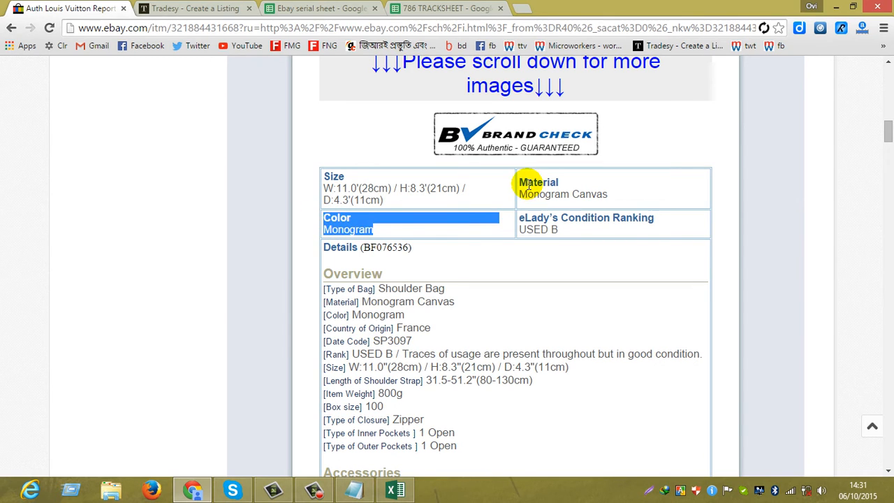
drag(520, 183, 576, 194)
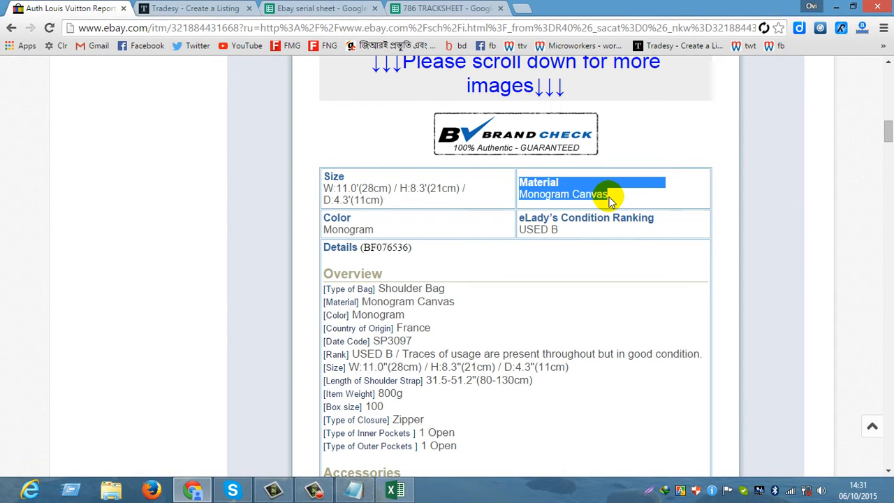
Step: Compare the Fabric and Color fields of the Tradesy form with the material and color given on eBay
click(201, 8)
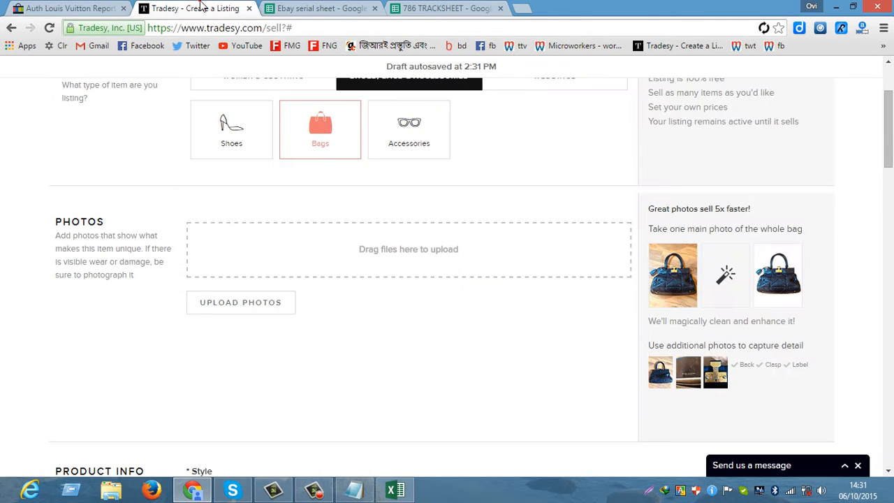
scroll(285, 335, down, 5)
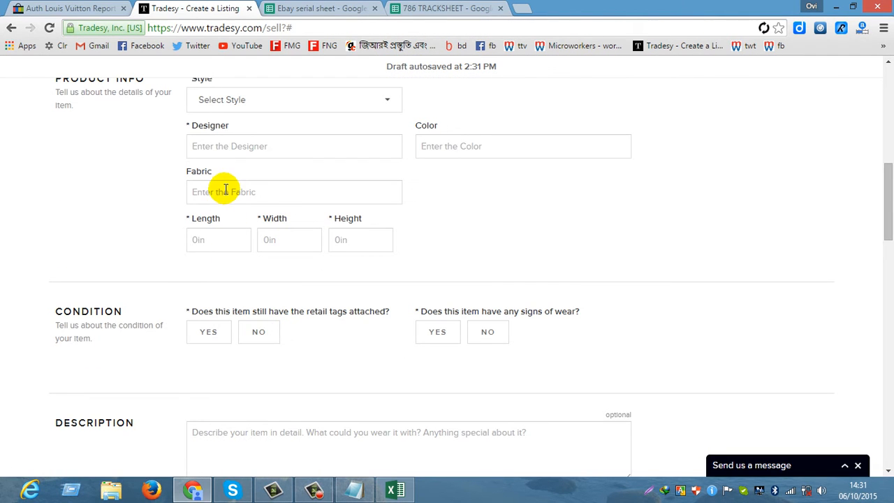
click(224, 189)
click(89, 7)
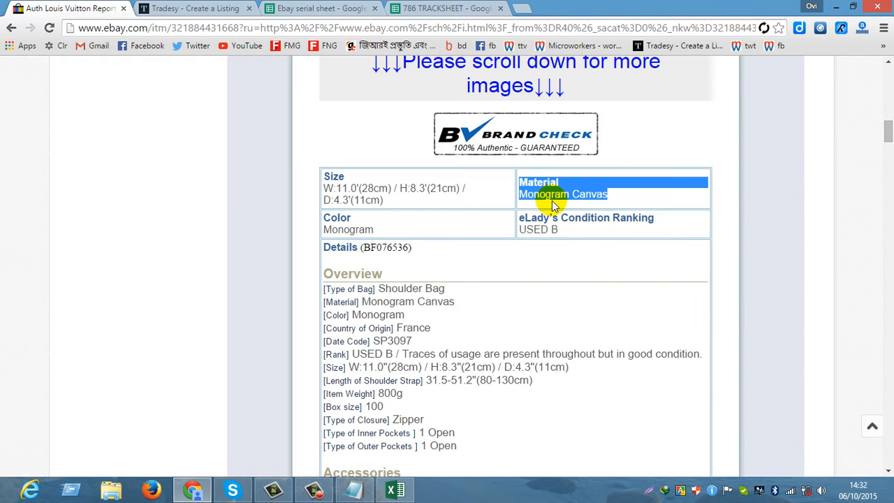
key(ctrl+Tab)
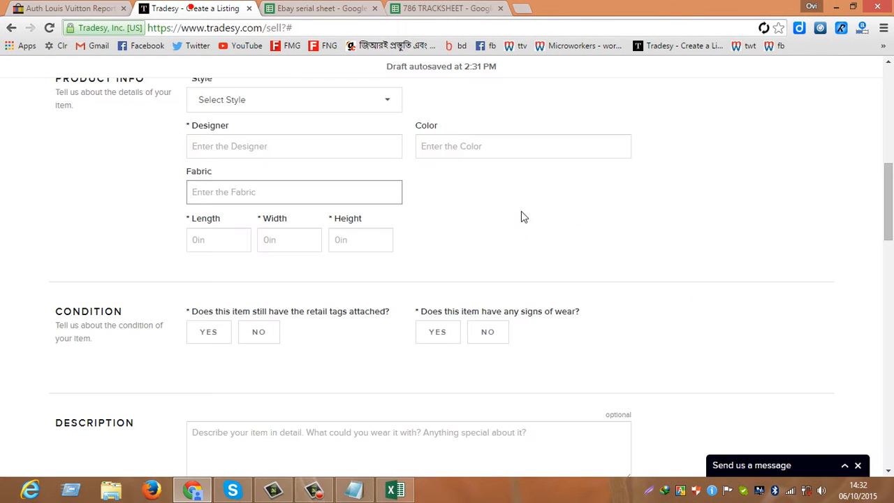
click(437, 146)
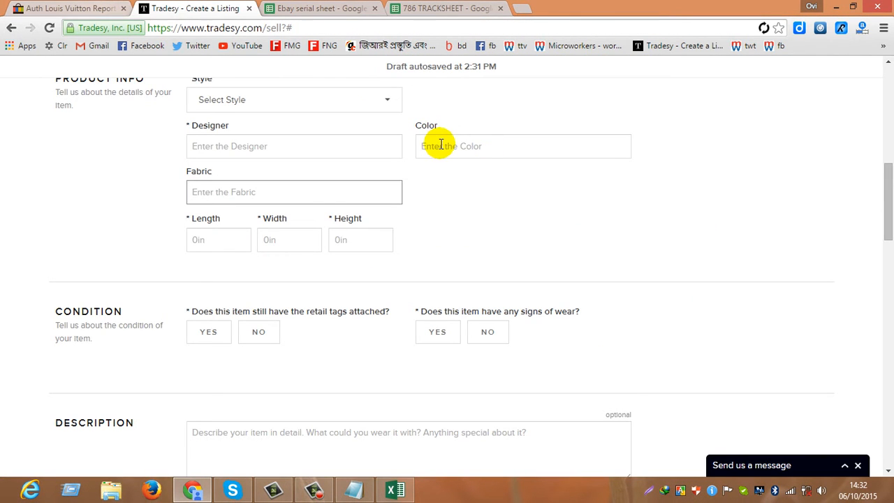
Step: Review the eBay description and highlight its details from the Size table through the Inside Condition section
click(52, 7)
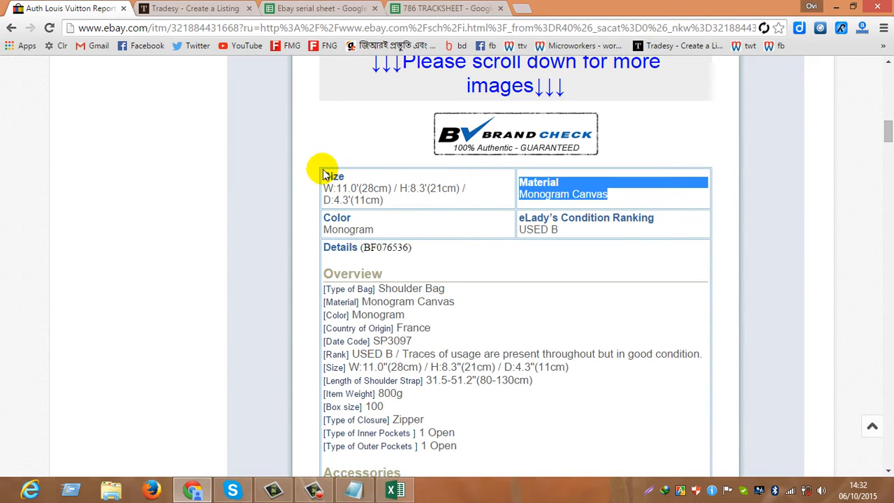
drag(324, 174, 356, 229)
scroll(390, 295, down, 5)
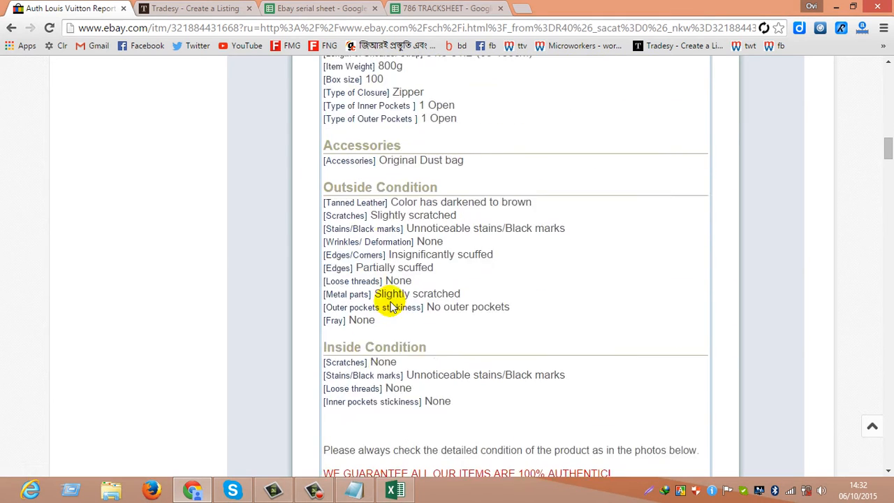
scroll(391, 307, down, 3)
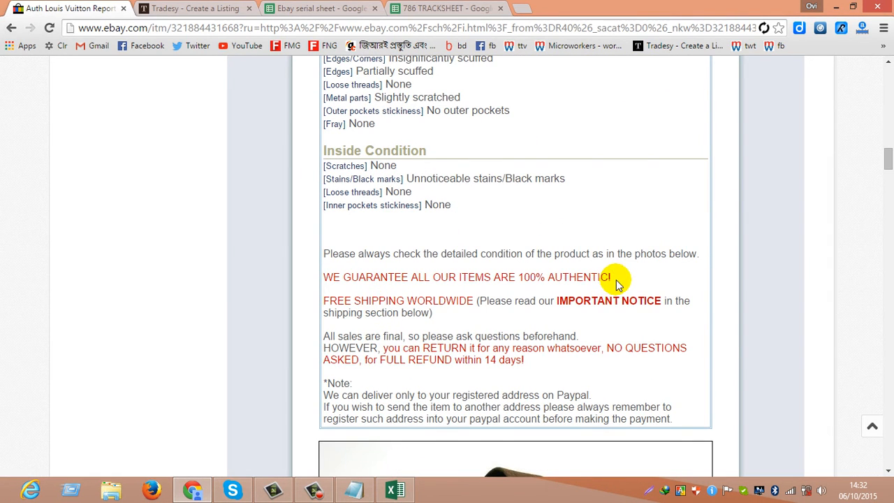
drag(589, 263, 321, 160)
Step: Examine the bag photos below the description, returns and shipping sections of the eBay listing
scroll(396, 273, down, 15)
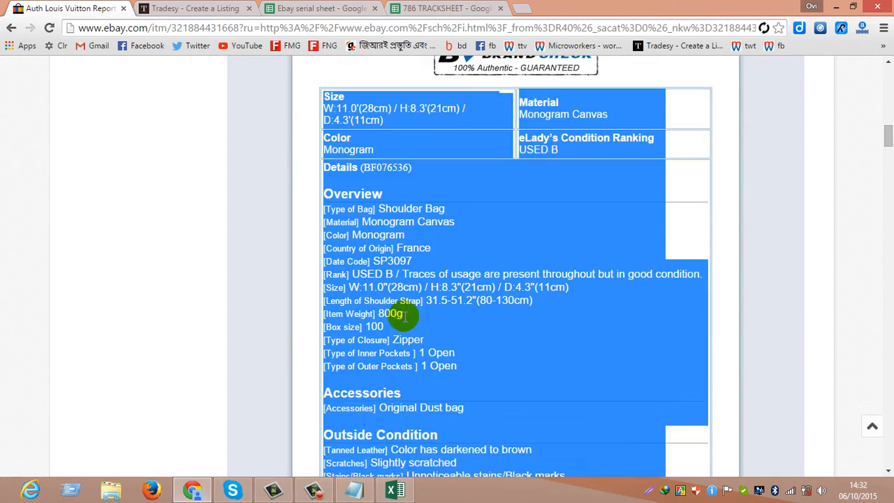
scroll(409, 324, down, 14)
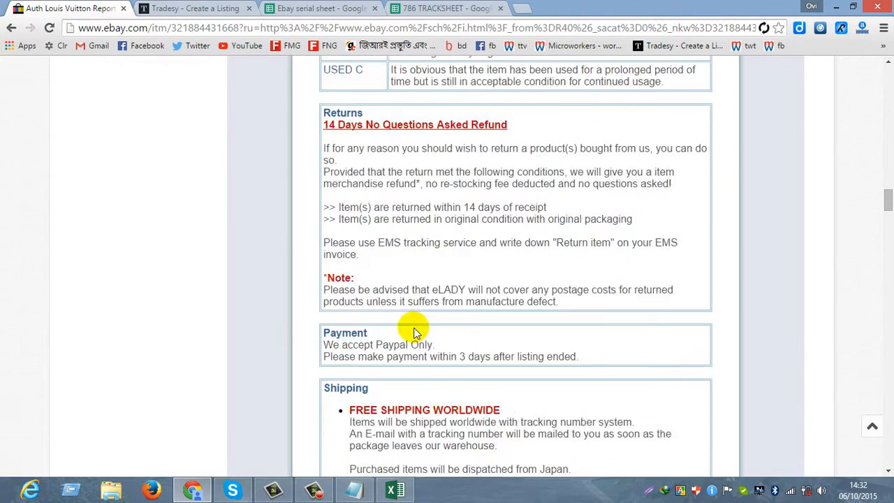
scroll(416, 336, down, 1)
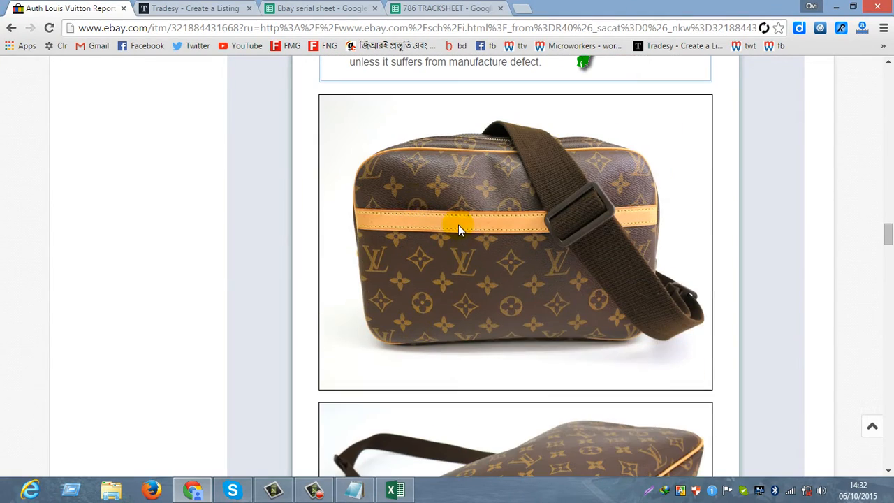
Step: Examine the bag photos and import notice in the eBay listing, and check the product info and condition sections of the Tradesy form
scroll(473, 355, down, 4)
scroll(472, 357, up, 3)
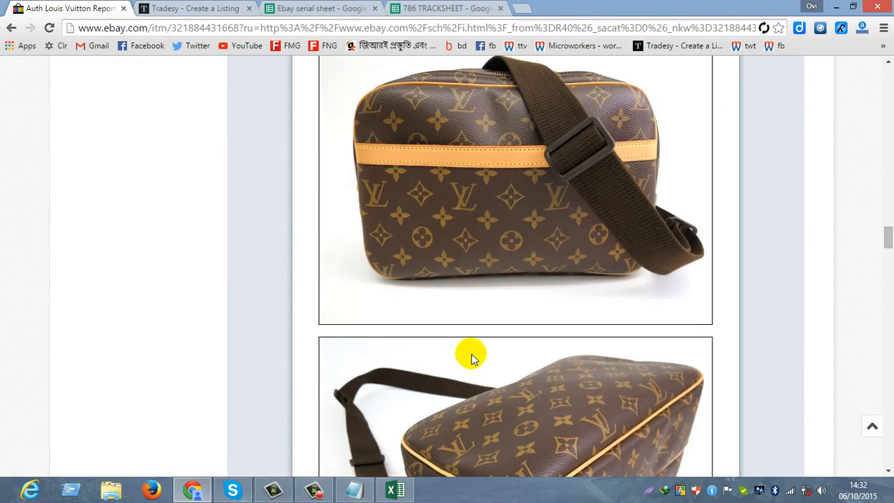
scroll(472, 358, up, 4)
scroll(457, 318, down, 1)
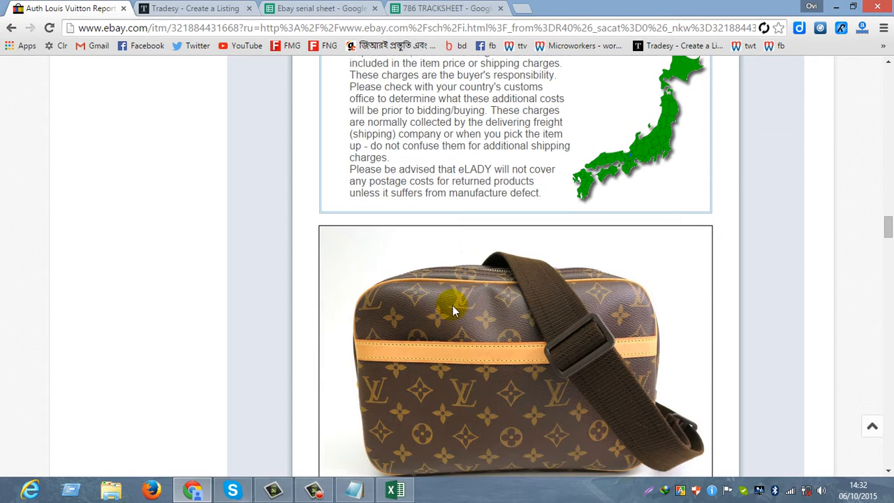
right_click(436, 263)
click(307, 125)
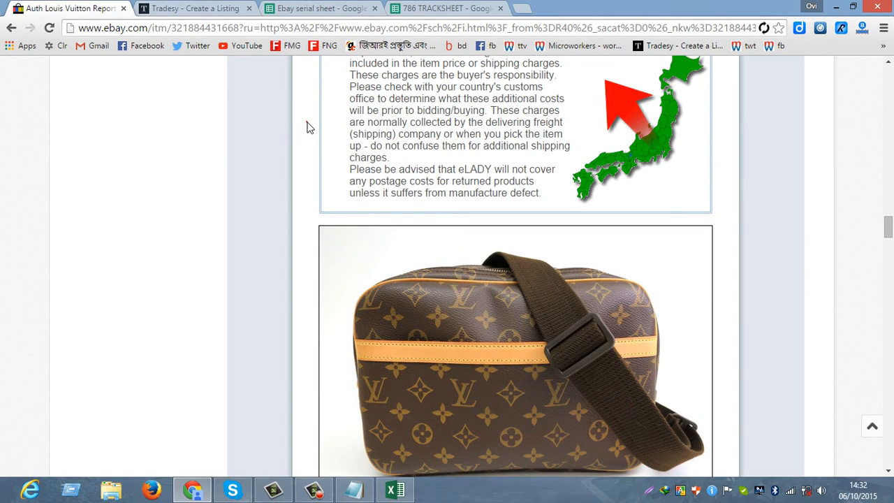
scroll(430, 295, down, 3)
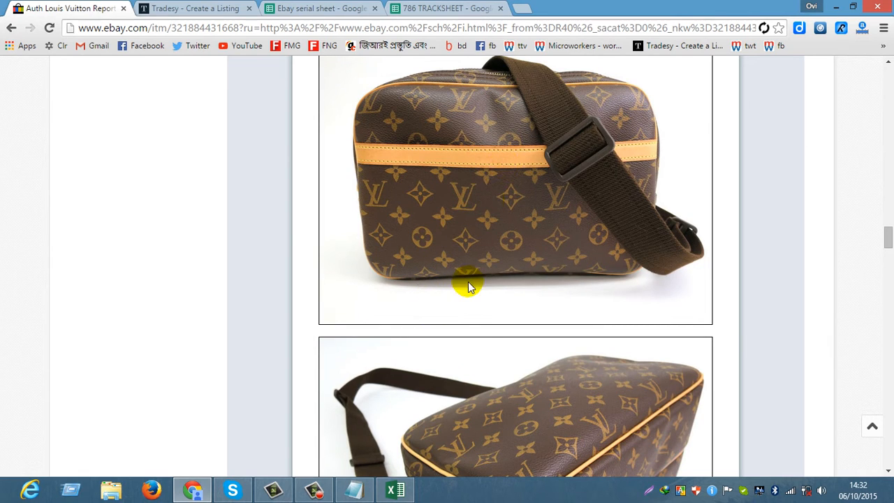
scroll(458, 315, up, 2)
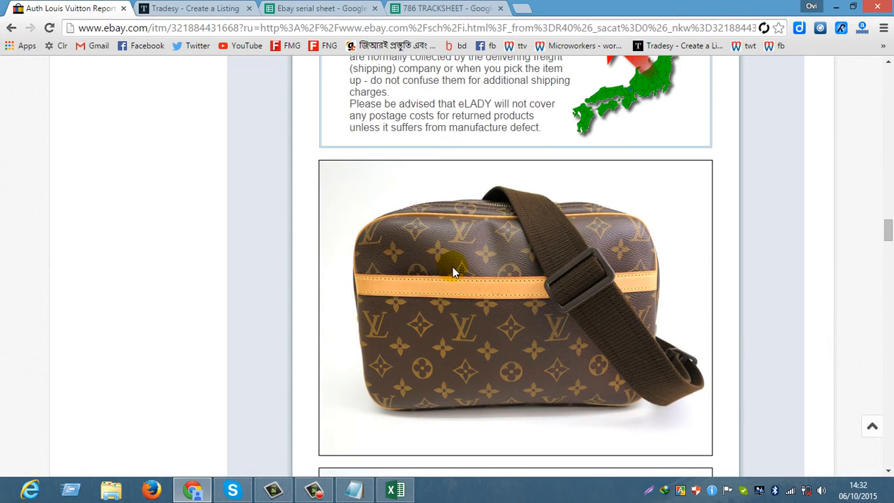
scroll(469, 291, up, 18)
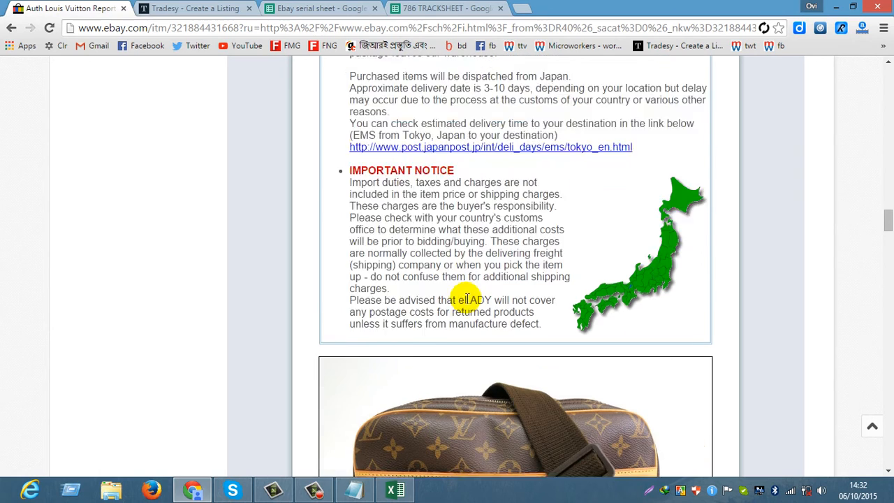
click(199, 8)
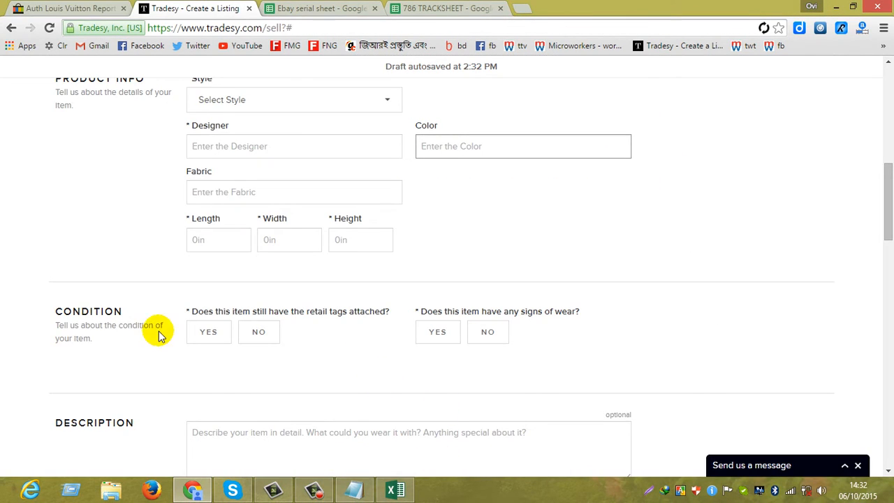
key(ctrl+shift+Tab)
scroll(457, 254, down, 3)
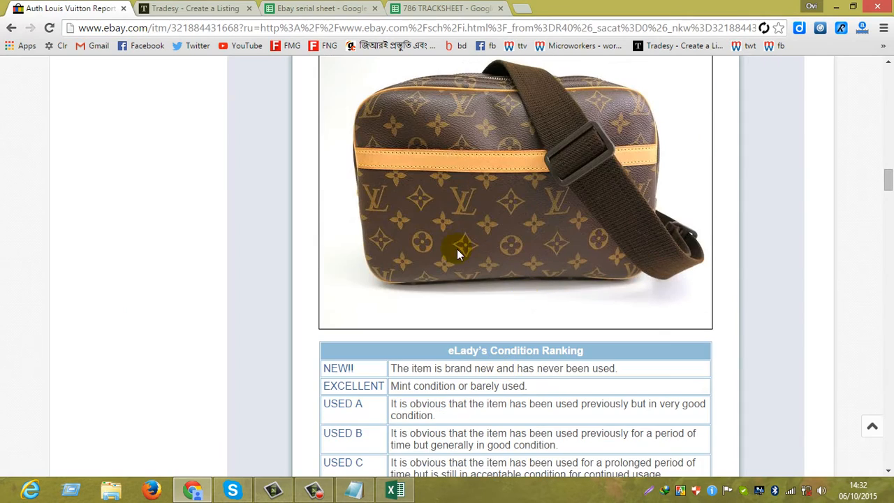
scroll(463, 275, down, 11)
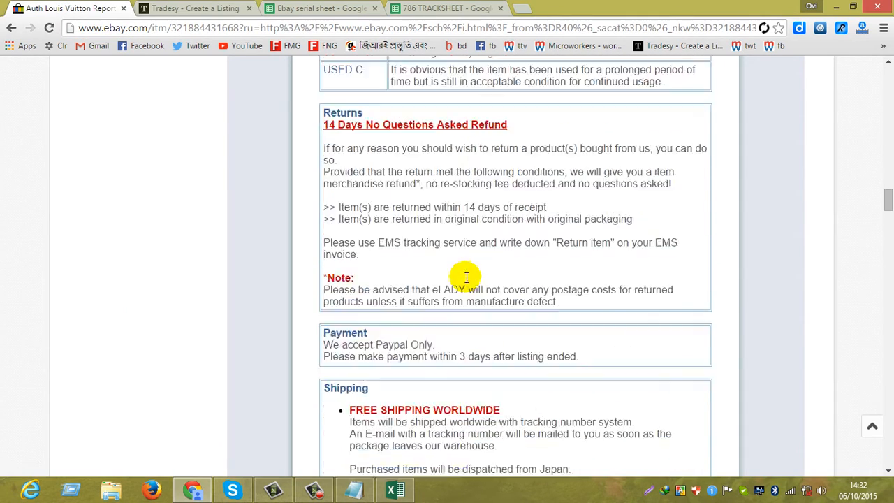
scroll(466, 277, down, 3)
right_click(432, 235)
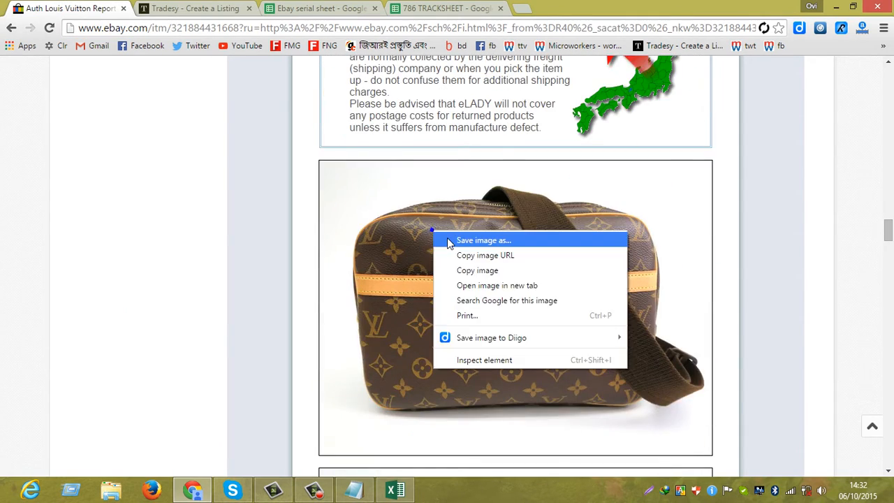
click(450, 241)
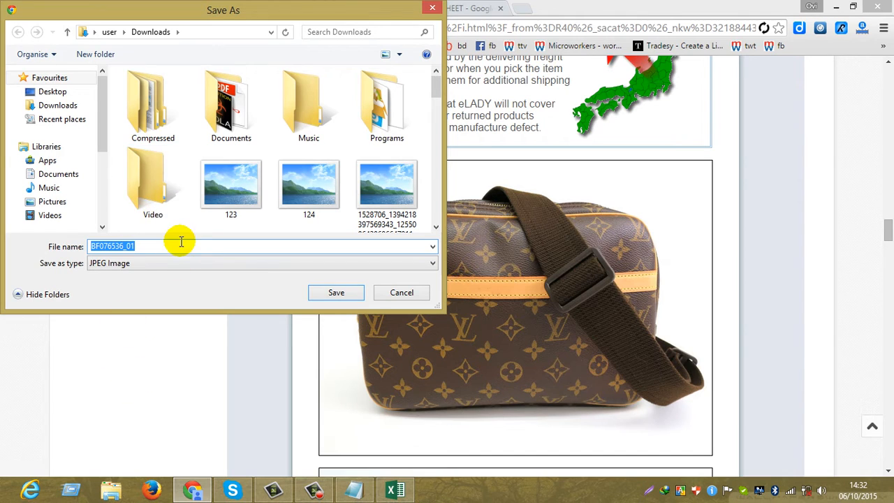
click(62, 92)
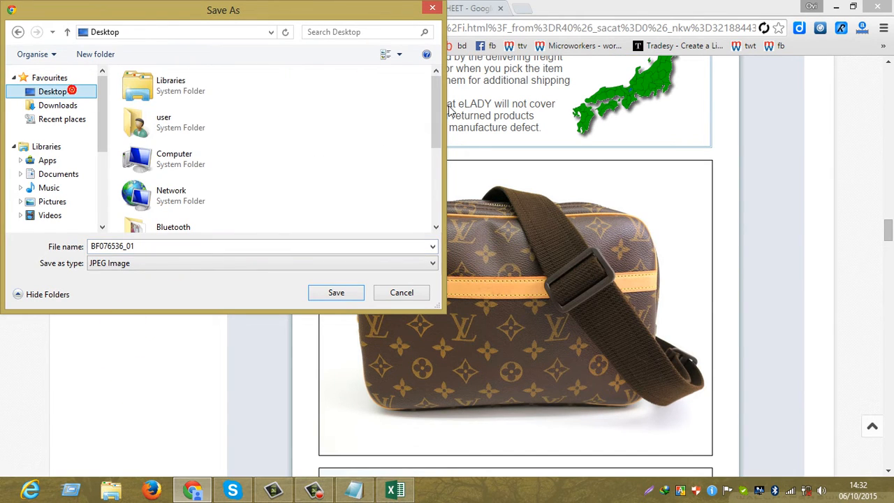
drag(437, 119, 346, 202)
double_click(151, 214)
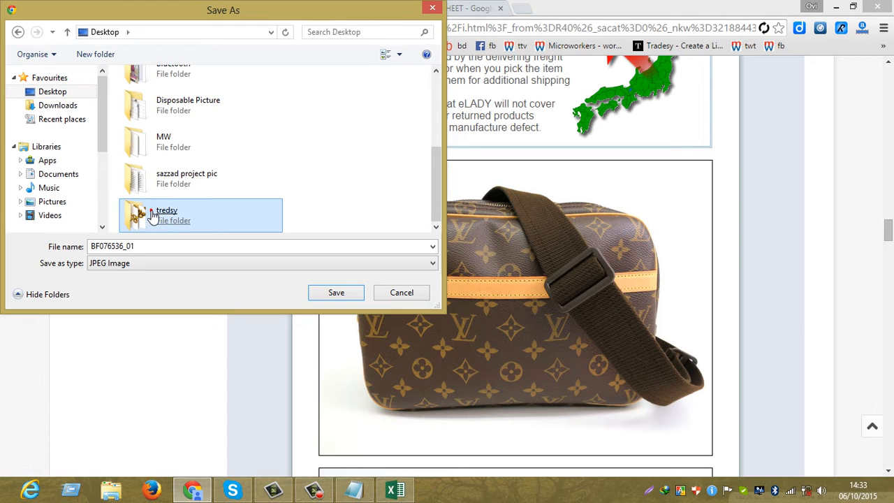
click(156, 211)
click(143, 224)
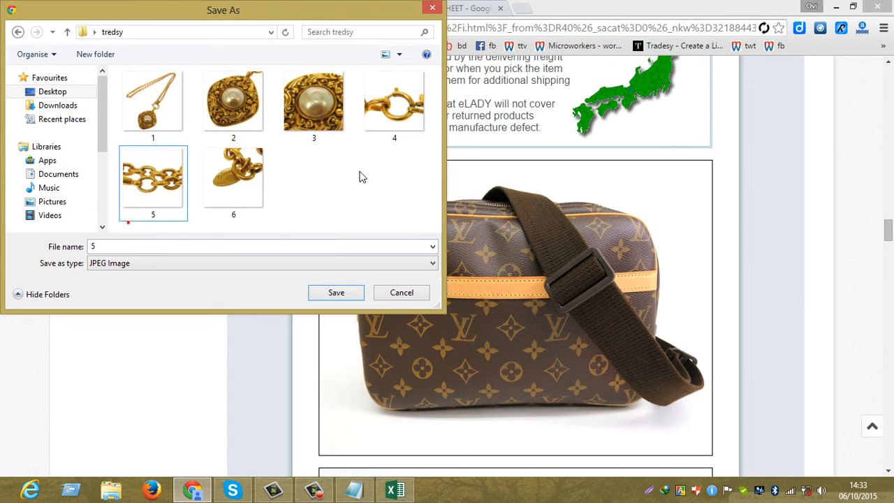
click(422, 292)
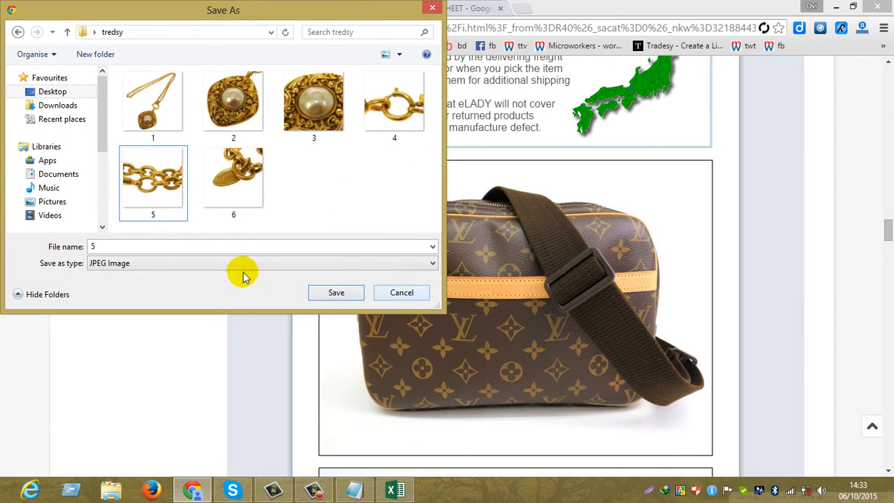
click(412, 294)
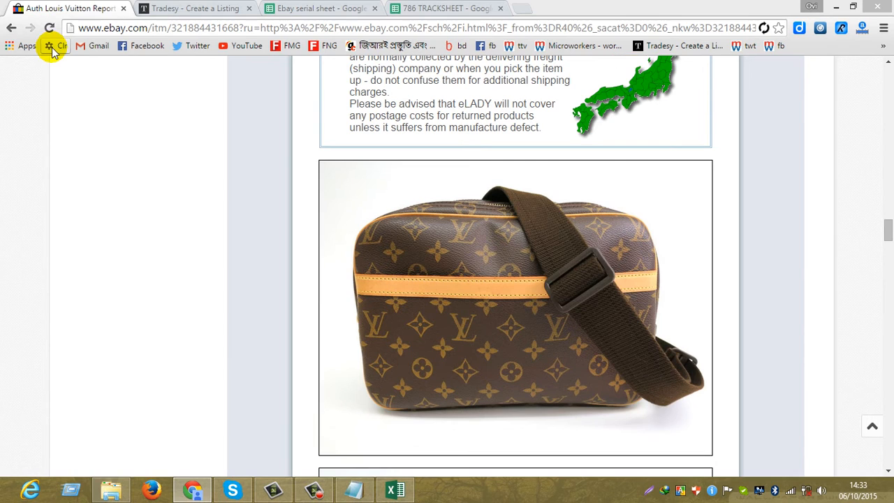
Step: In File Explorer, delete the old necklace photos 1 to 6 from the tredsy folder on the desktop
key(super+e)
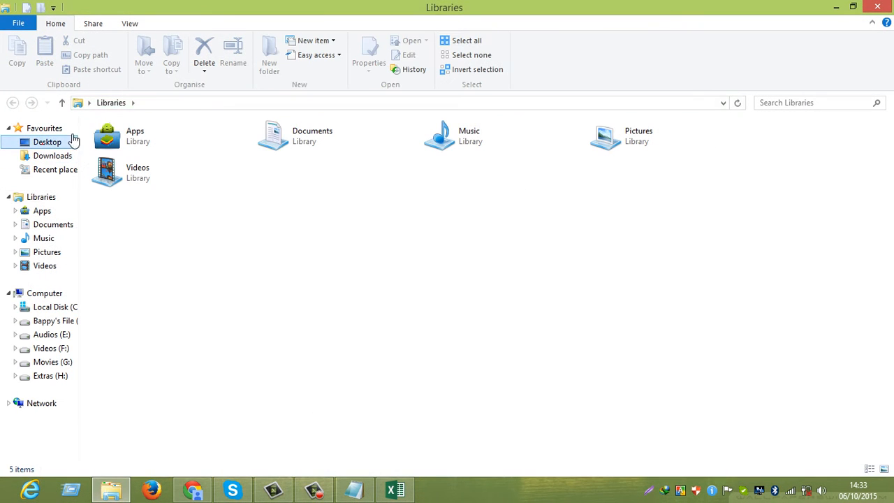
click(73, 140)
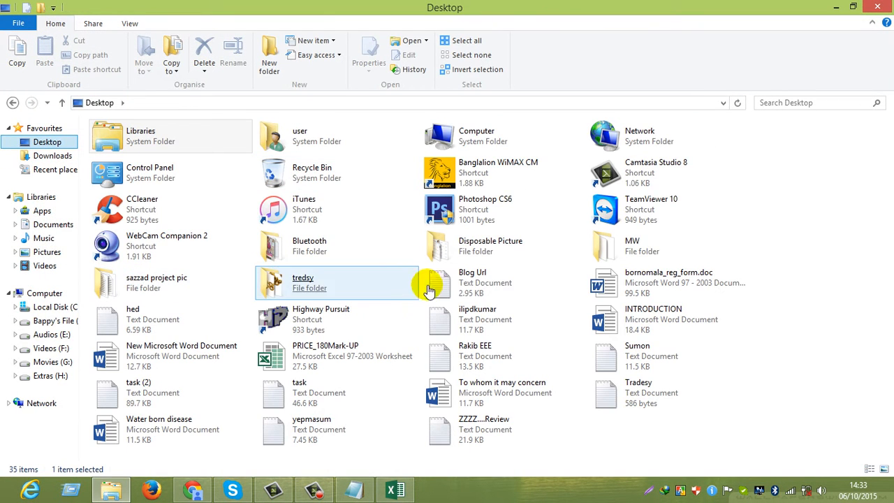
double_click(343, 280)
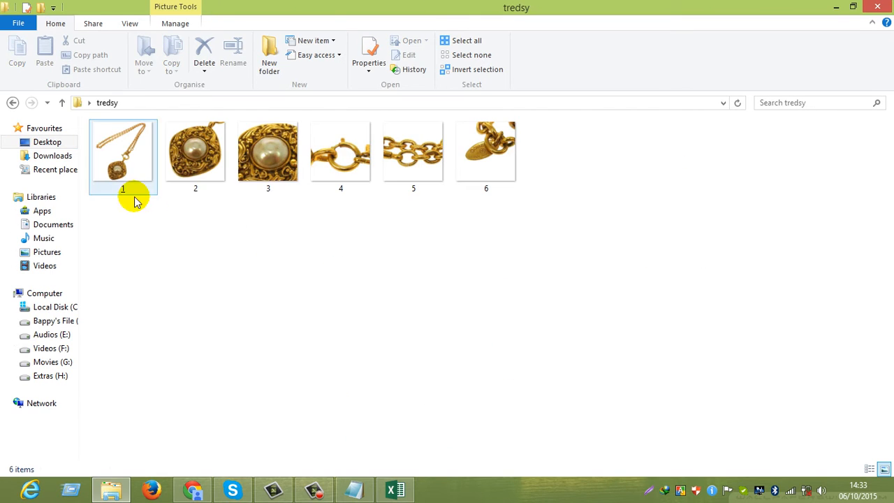
drag(109, 207, 593, 143)
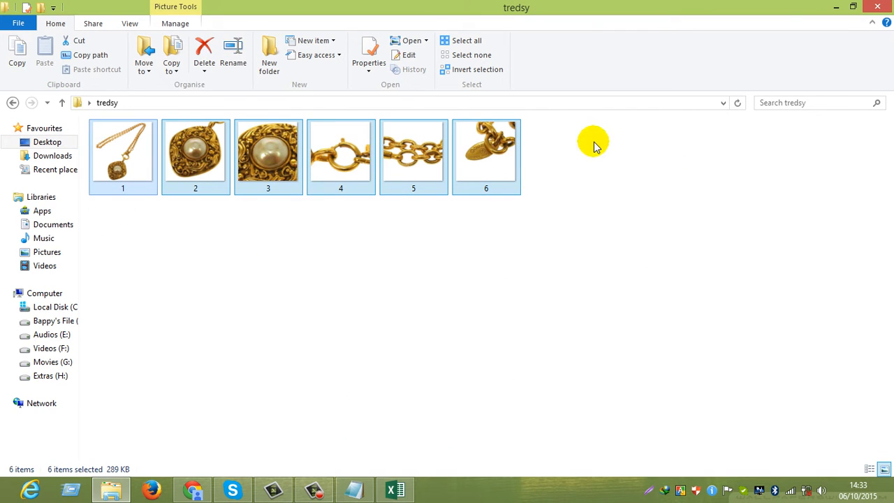
key(Delete)
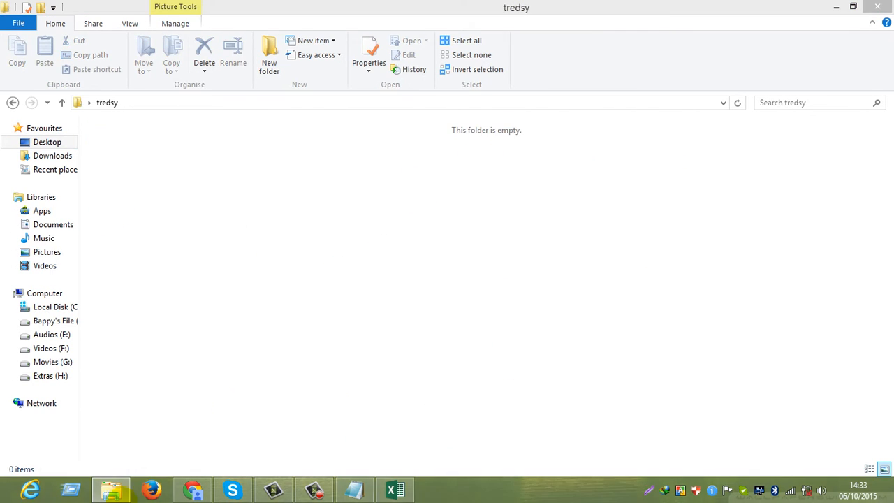
Step: Switch back to Chrome and save the front photo of the bag as 1 in the desktop's tredsy folder
click(184, 492)
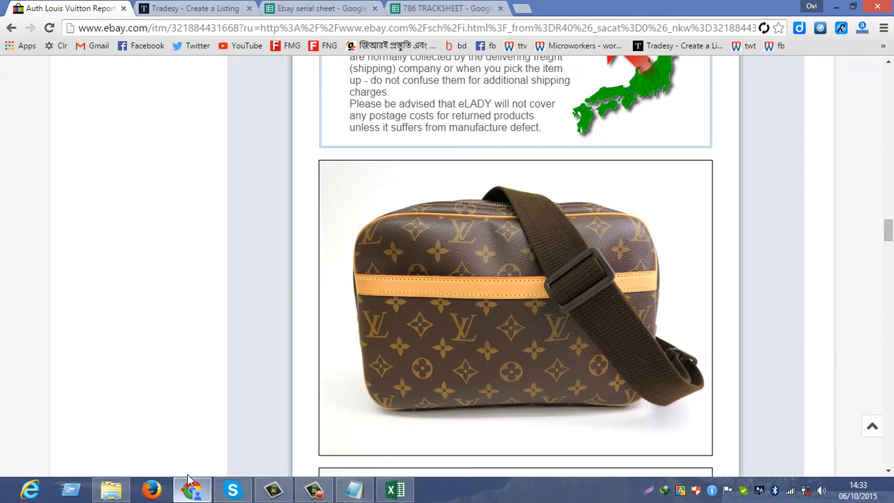
right_click(403, 236)
click(423, 247)
click(54, 91)
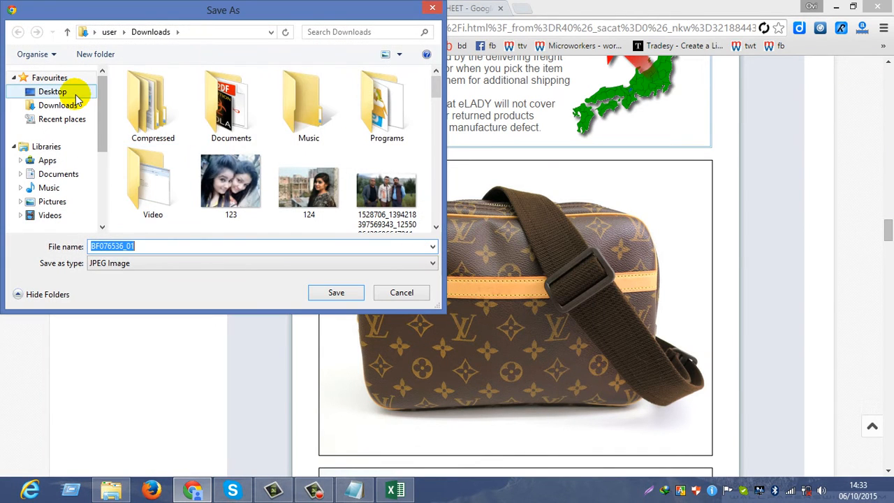
drag(439, 103, 439, 187)
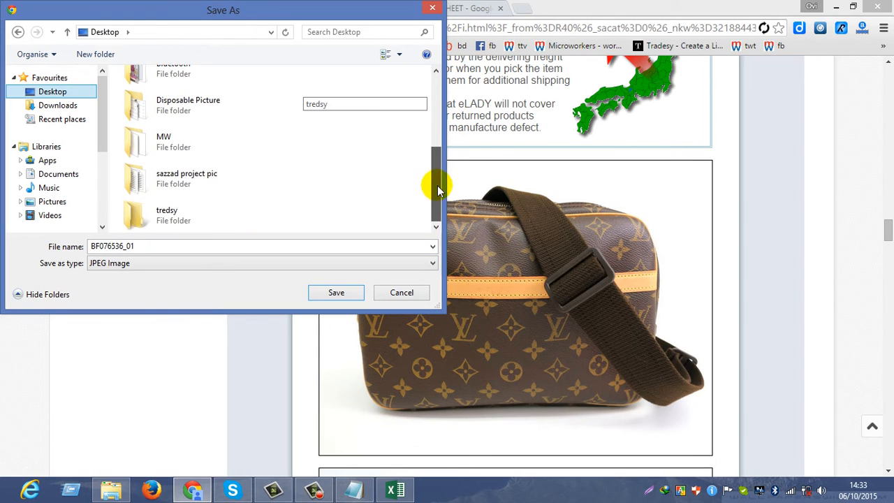
double_click(203, 218)
double_click(181, 246)
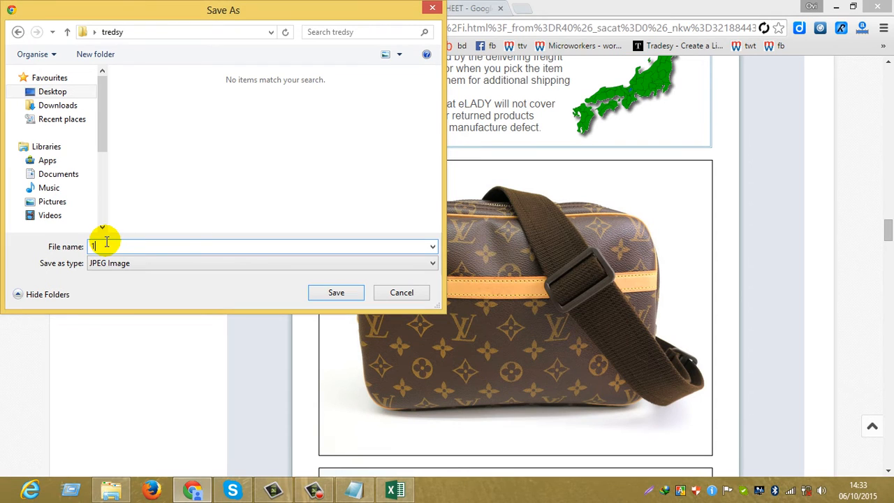
key(Return)
Step: Save the second eBay photo, showing the bag lying at an angle, as 2 in the tredsy folder
scroll(517, 340, down, 6)
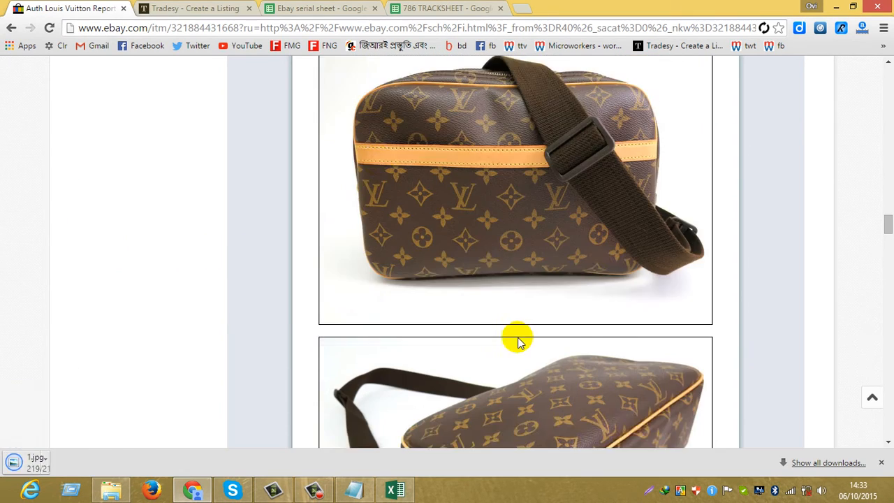
right_click(512, 299)
click(521, 306)
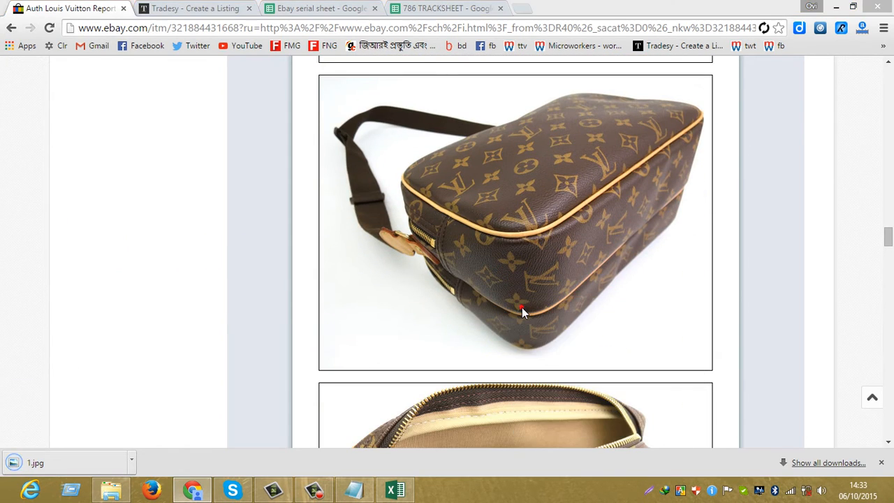
text(2)
key(Return)
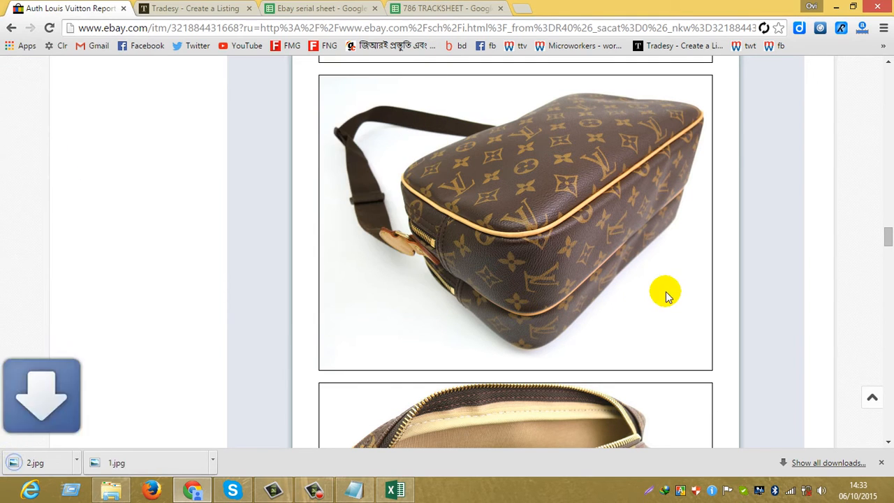
Step: Save the third eBay photo, showing the bag's open interior, as 3 in the tredsy folder
scroll(589, 312, down, 2)
right_click(575, 299)
click(584, 307)
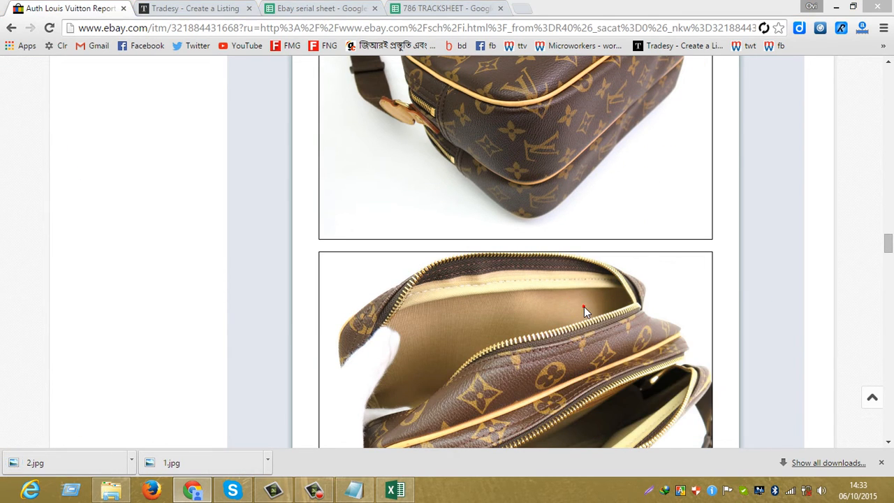
key(Return)
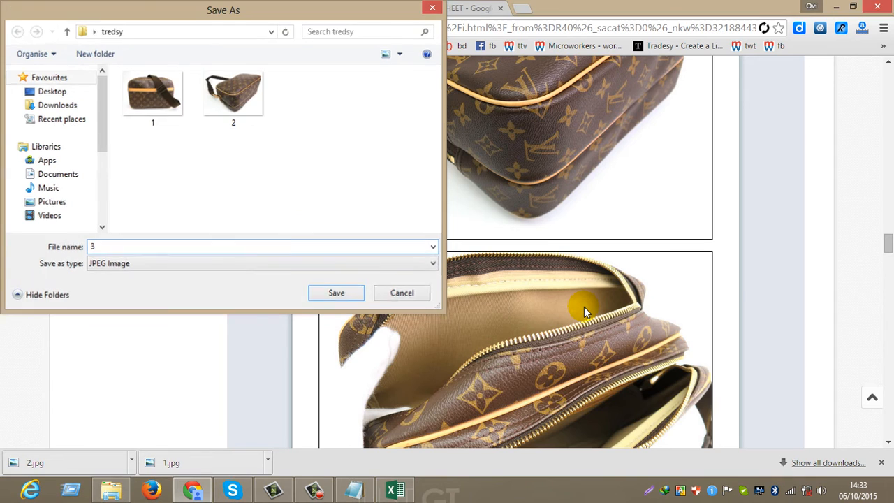
Step: Save the close-up photo of the bag's front edge and leather band as 4 in the tredsy folder
scroll(578, 294, down, 6)
scroll(578, 300, down, 1)
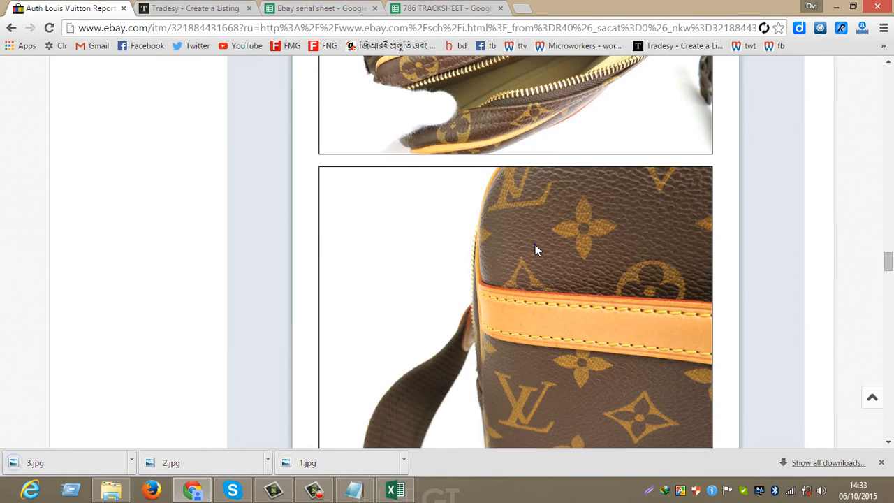
right_click(535, 244)
click(556, 268)
text(4)
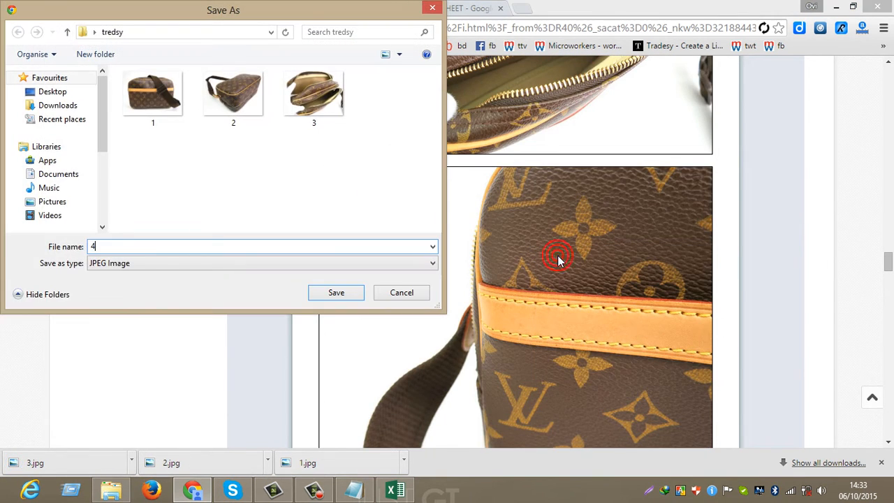
key(Return)
Step: Save the close-up photo of the bag's side with its strap attachment and zips as 5 in the tredsy folder
scroll(582, 228, down, 5)
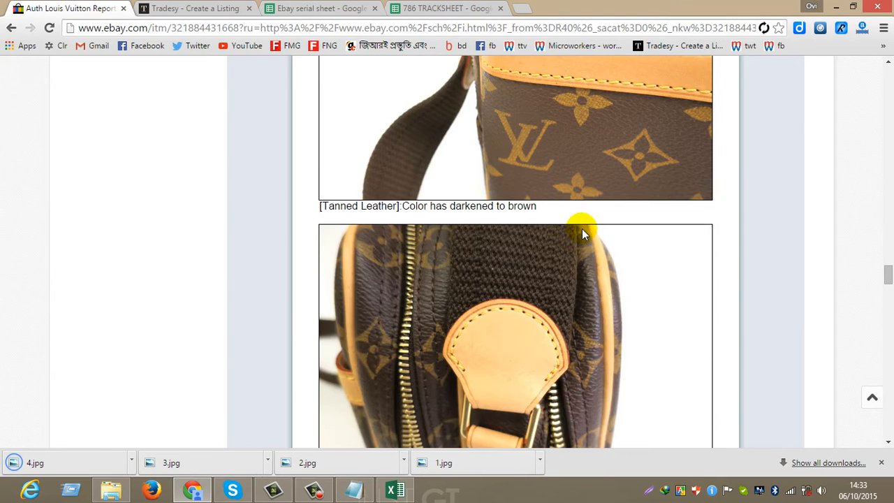
scroll(551, 251, down, 1)
right_click(521, 237)
click(530, 244)
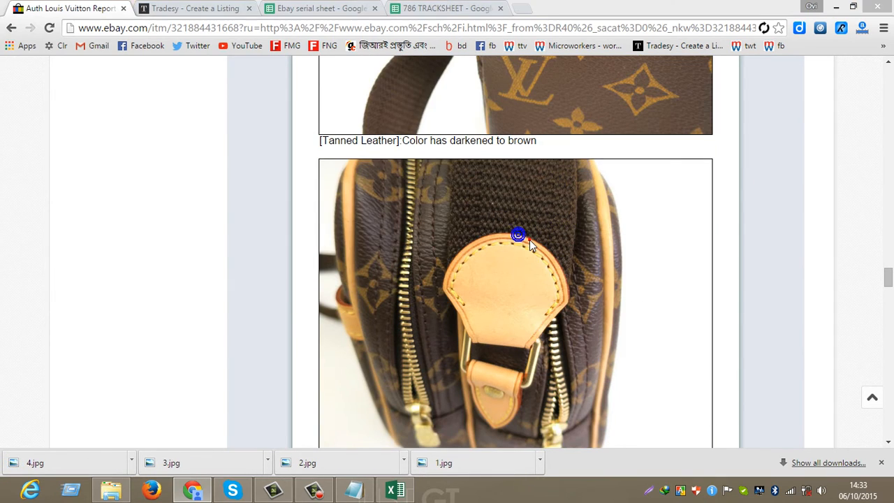
text(5)
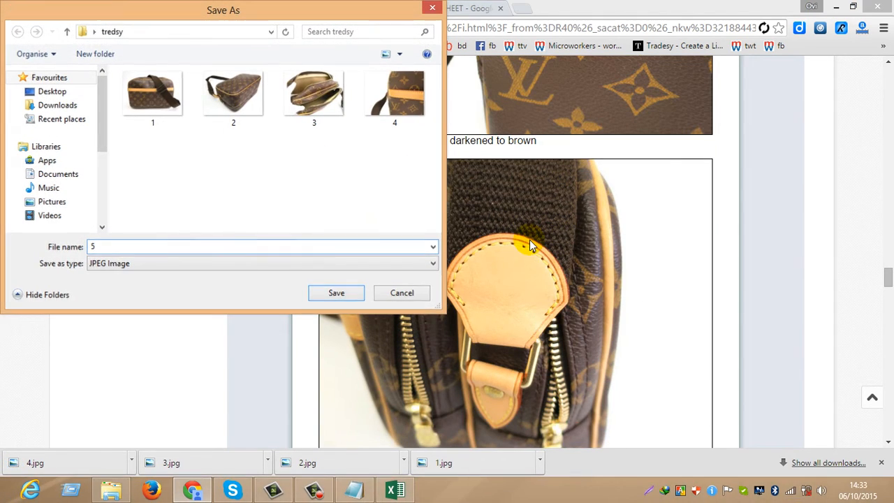
key(Return)
Step: Save the close-up photo of the bag's bottom corner as 6 in the tredsy folder
scroll(530, 241, down, 5)
right_click(528, 237)
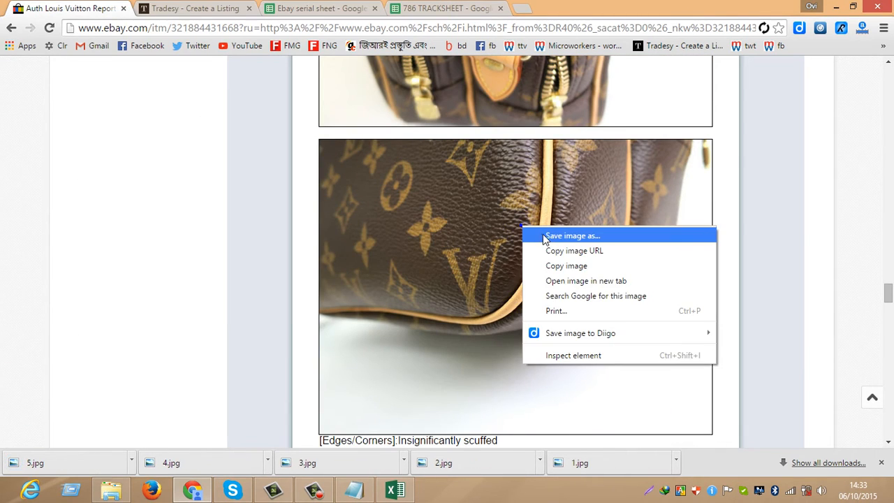
click(545, 235)
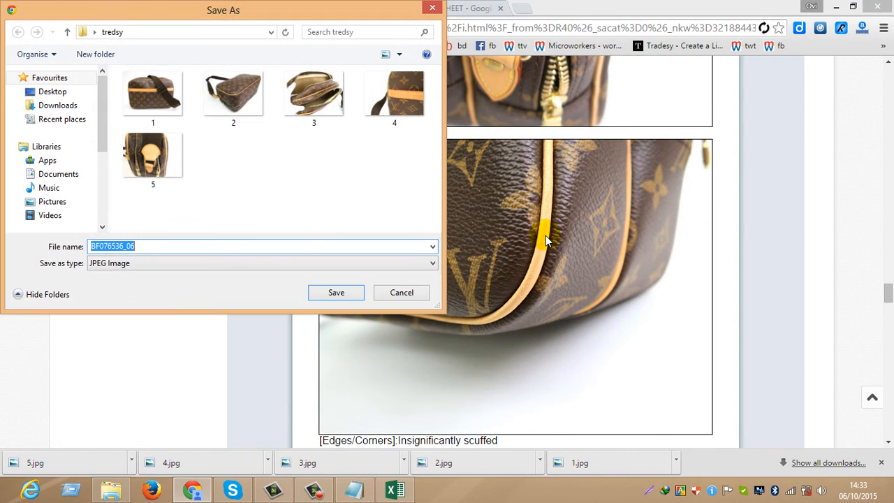
text(6)
key(Return)
Step: Save the photo of the bag's inner lining below the zip as 7 in the tredsy folder
scroll(515, 214, down, 5)
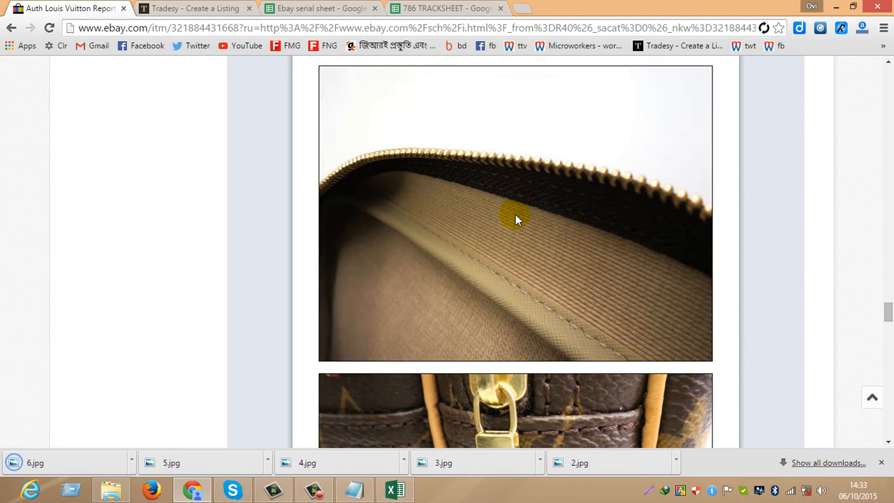
right_click(453, 155)
click(470, 162)
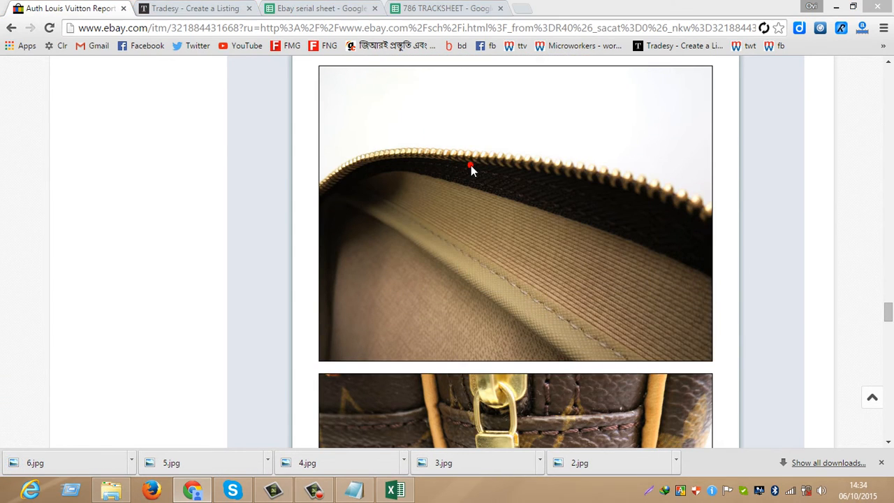
text(7)
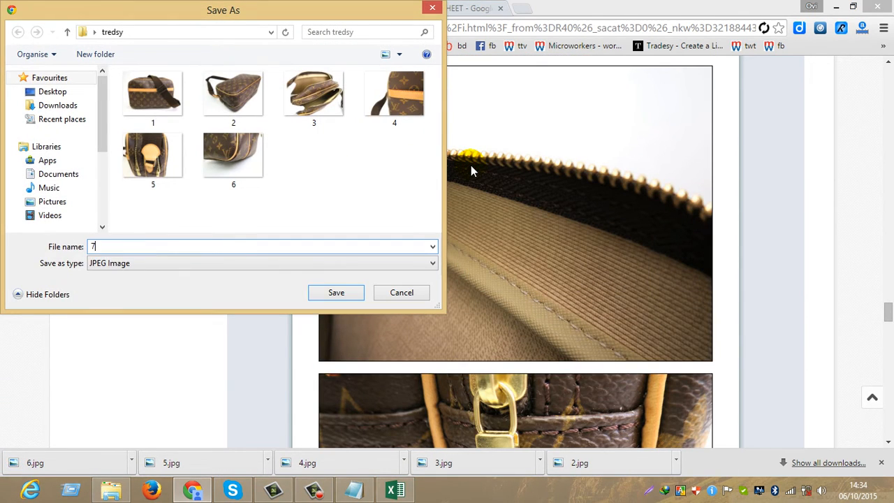
click(335, 293)
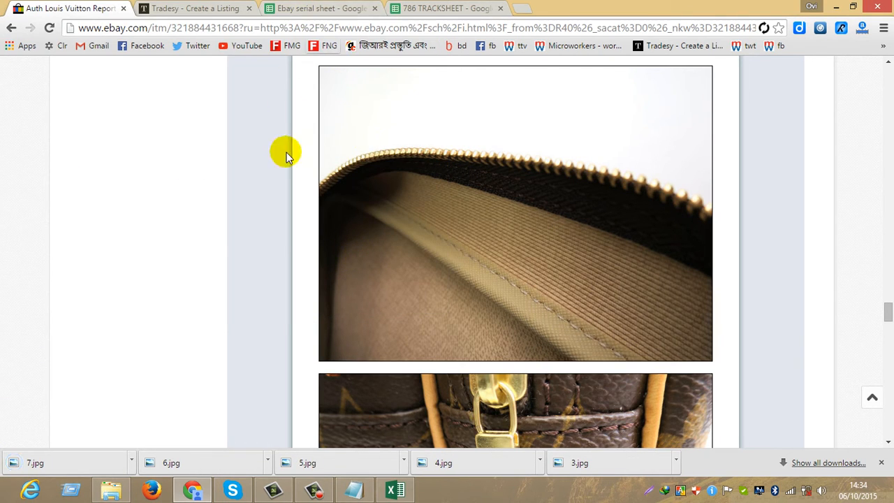
Step: Return to the Tradesy listing and upload photos 1 to 7 from the tredsy folder
scroll(459, 174, up, 20)
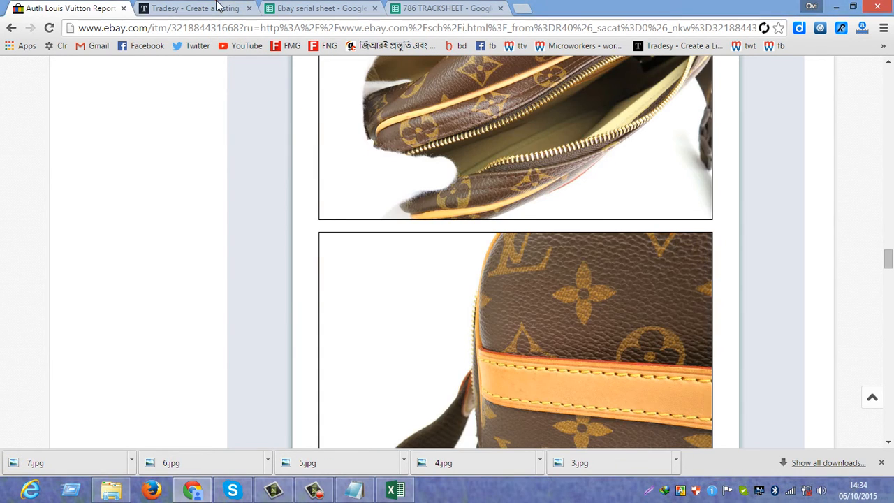
click(219, 7)
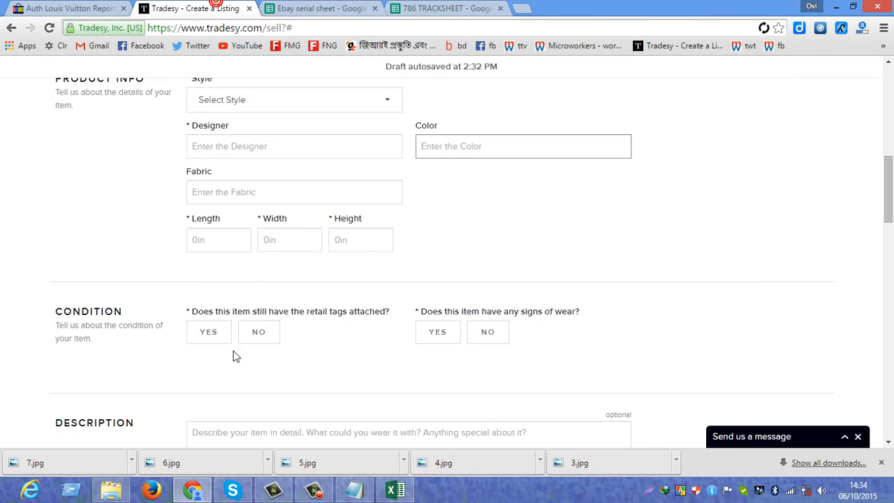
scroll(247, 300, up, 4)
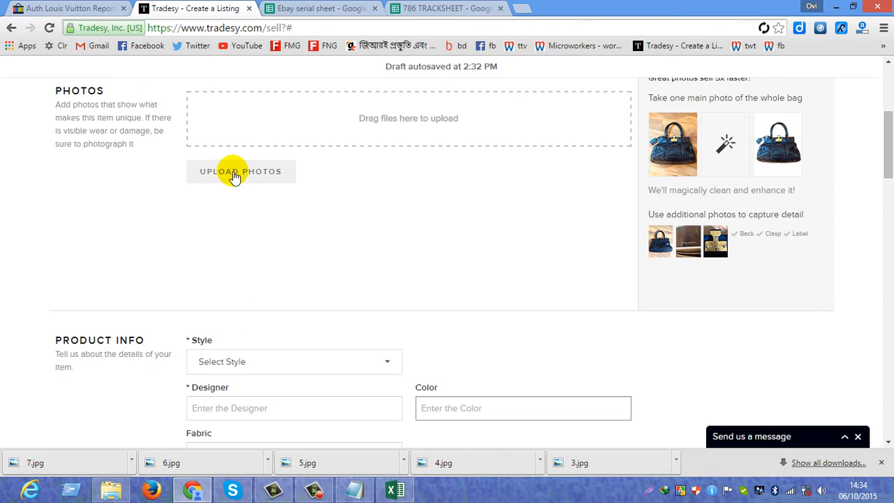
click(235, 177)
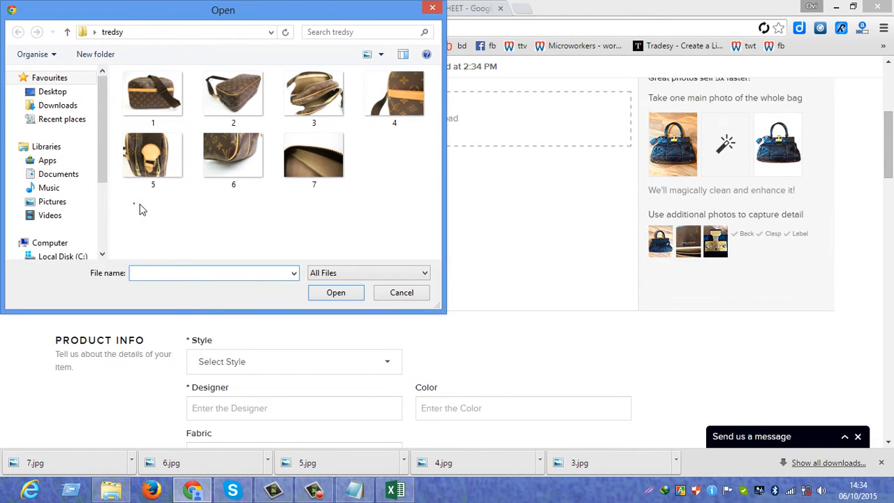
drag(139, 210, 406, 98)
click(338, 293)
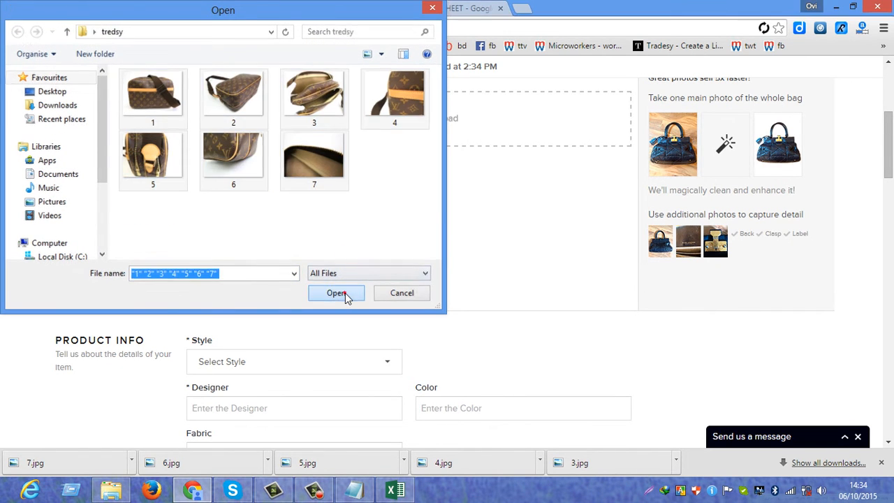
Step: Fill Style / Collection Name with the eBay title "Auth LOUIS VUITTON Reporter PM Shoulder Bag Monogram M45254 (BF076536)"
scroll(343, 280, down, 4)
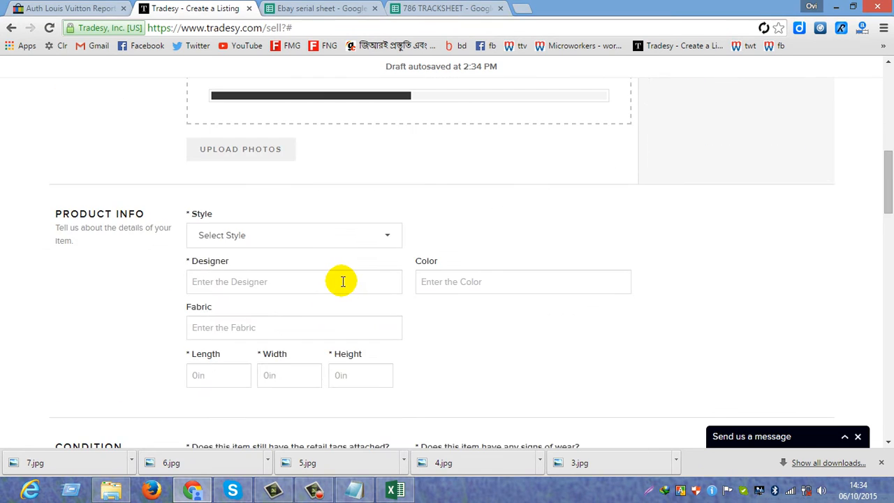
scroll(342, 282, down, 2)
scroll(334, 256, down, 3)
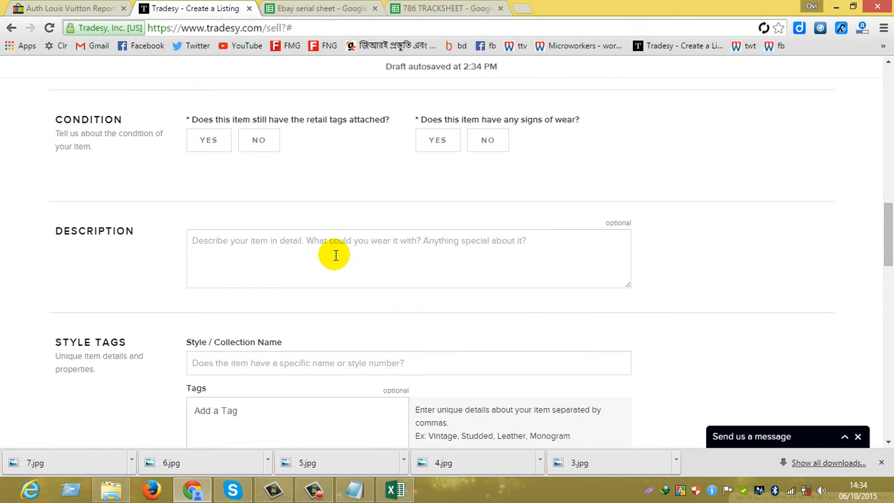
scroll(335, 256, down, 2)
click(264, 232)
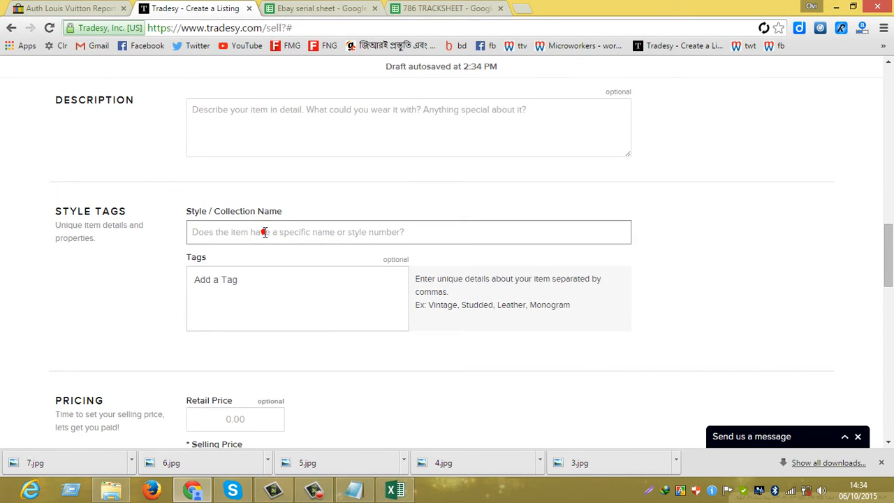
click(30, 6)
scroll(629, 296, up, 10)
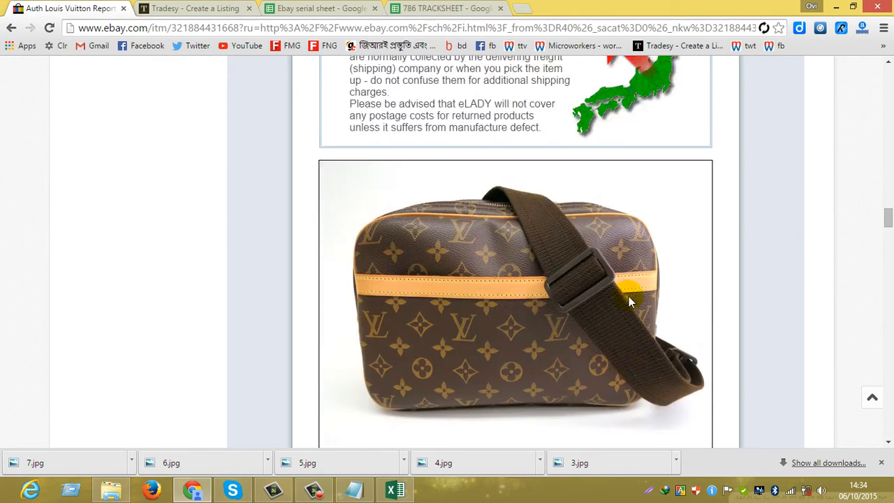
scroll(632, 289, up, 15)
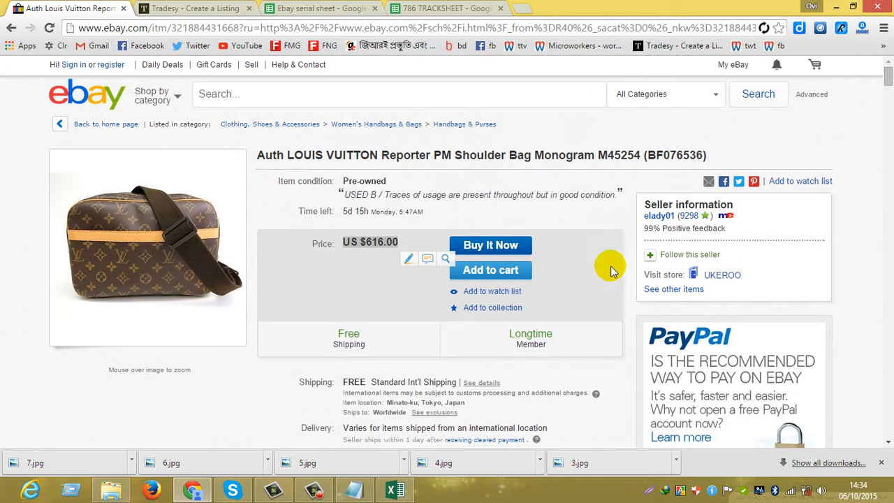
click(165, 7)
click(230, 230)
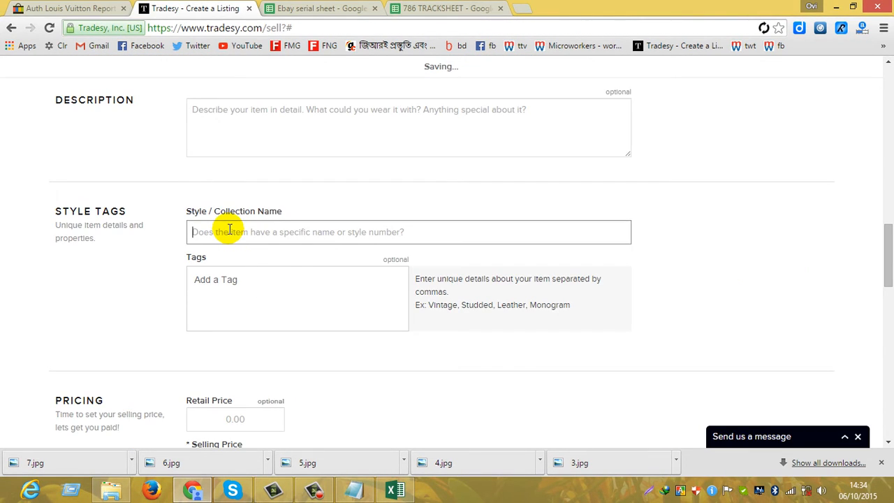
text(Auth LOUIS VUITTON Reporter PM Shoulder Bag Monogram M45254 (BF076536))
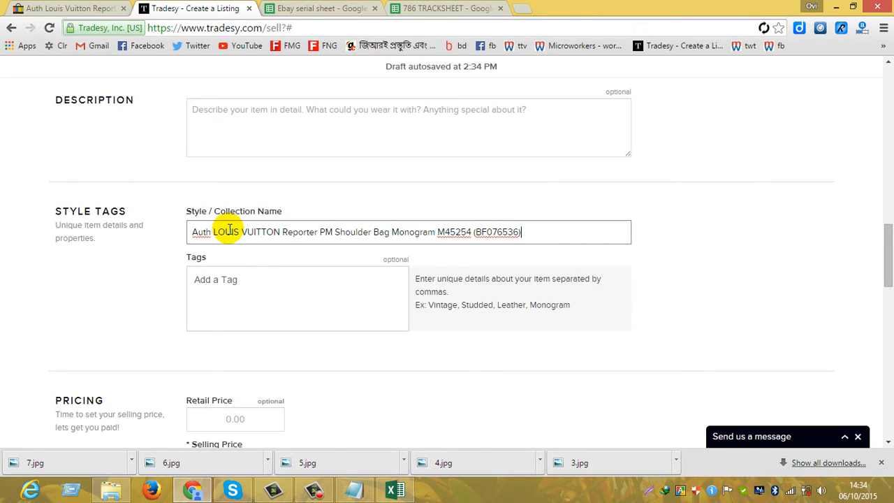
click(276, 289)
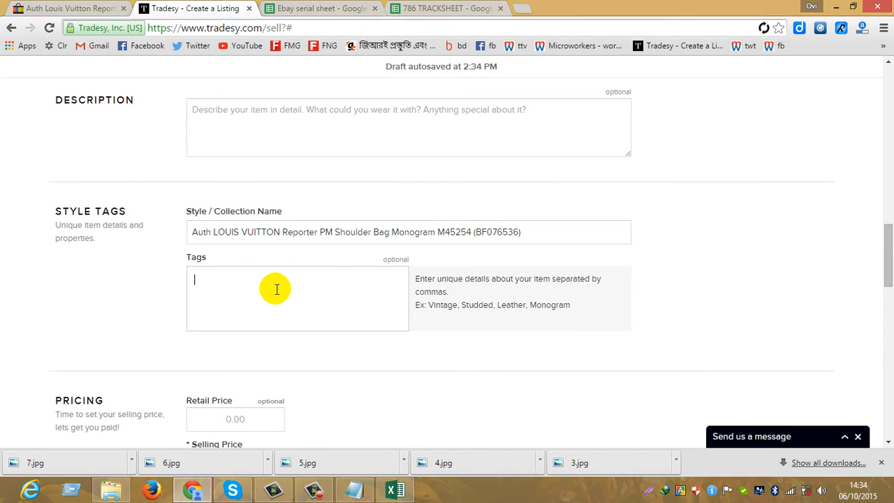
text((BF076536))
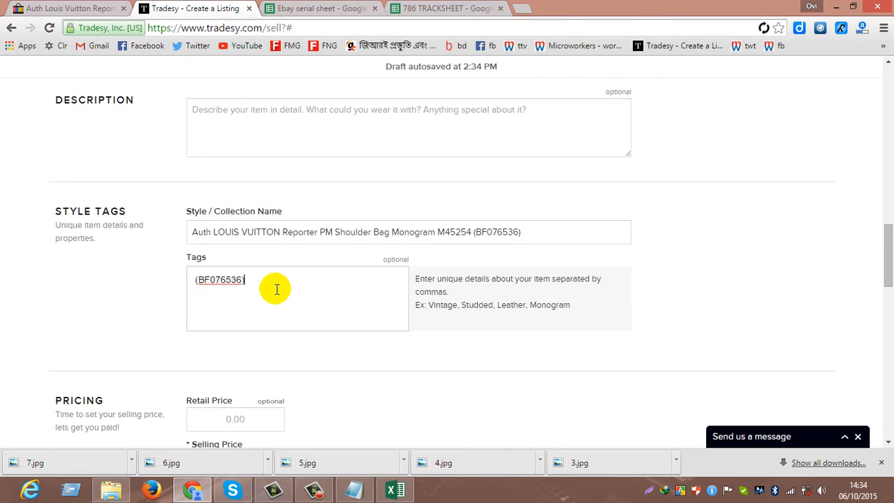
drag(276, 289, 168, 287)
click(226, 280)
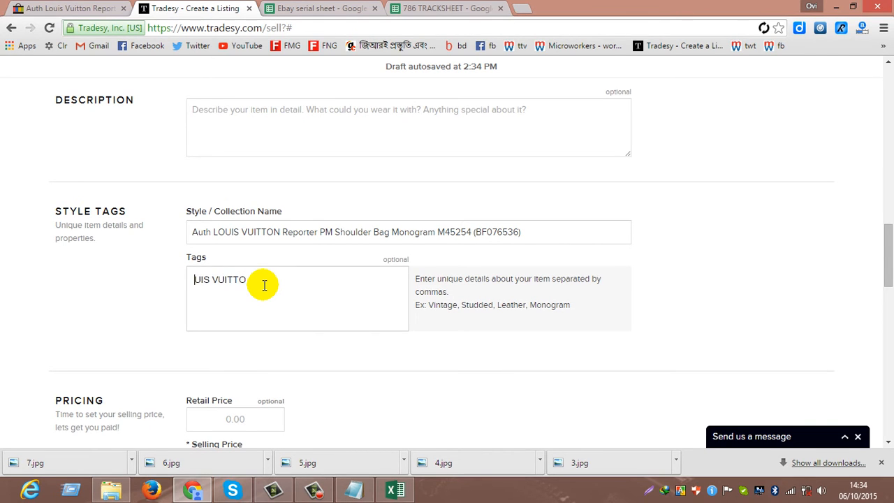
key(Right)
key(Right)
key(Right)
key(Right)
key(Right)
key(Right)
key(Right)
key(Right)
key(Right)
key(Right)
key(Right)
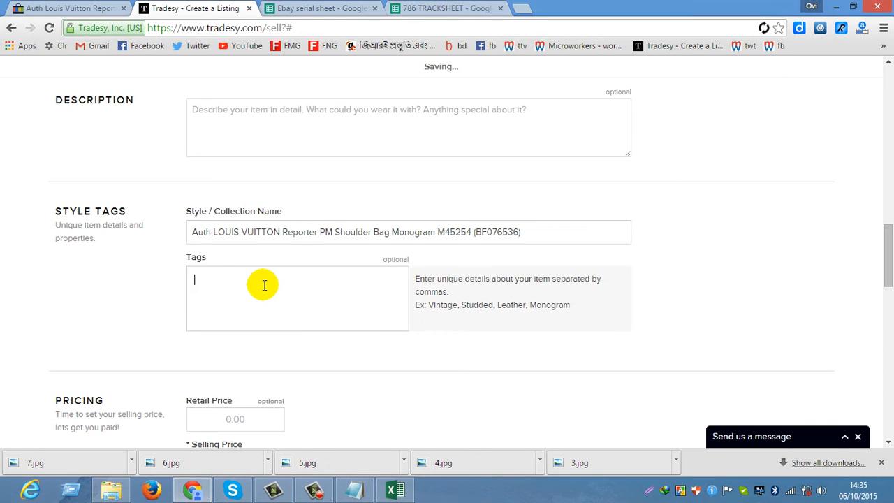
Step: Enter the copied bag title, beginning with "Auth LOUIS", in the listing's Tags field
text((BF076536))
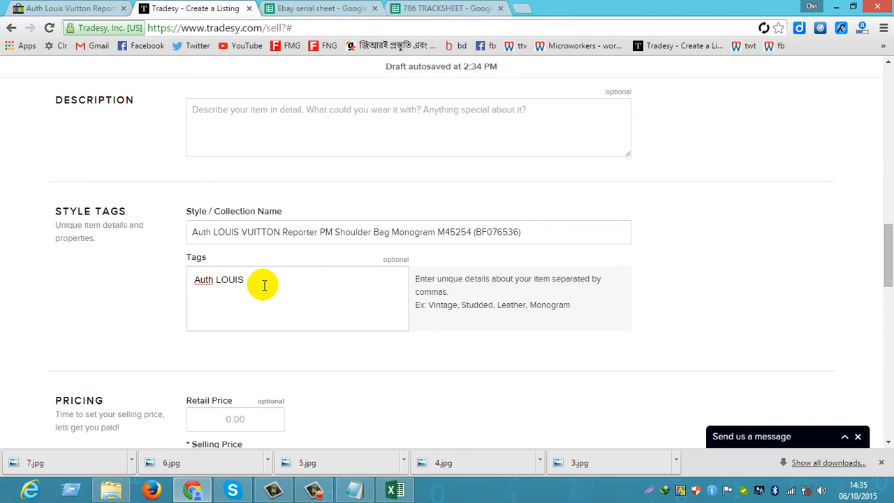
scroll(343, 362, down, 1)
scroll(343, 362, up, 1)
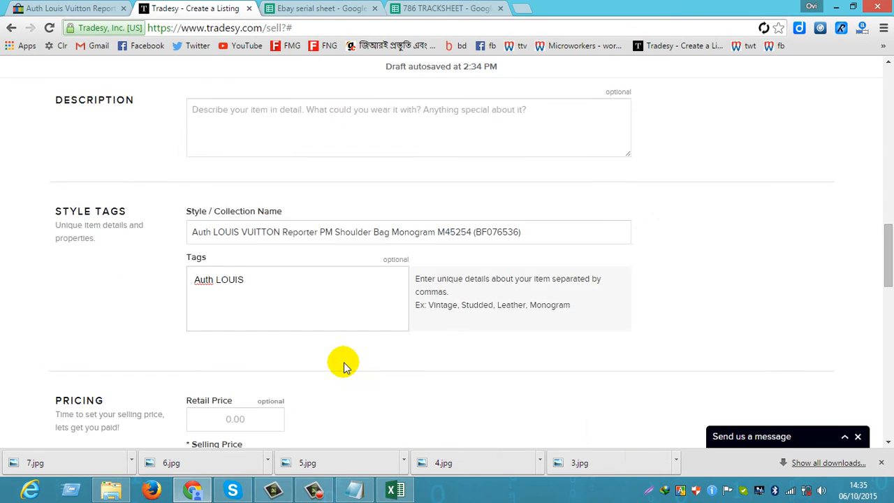
Step: Check the uploaded photos, and set the product's style to Shoulder Bags
scroll(344, 362, up, 6)
scroll(293, 245, up, 5)
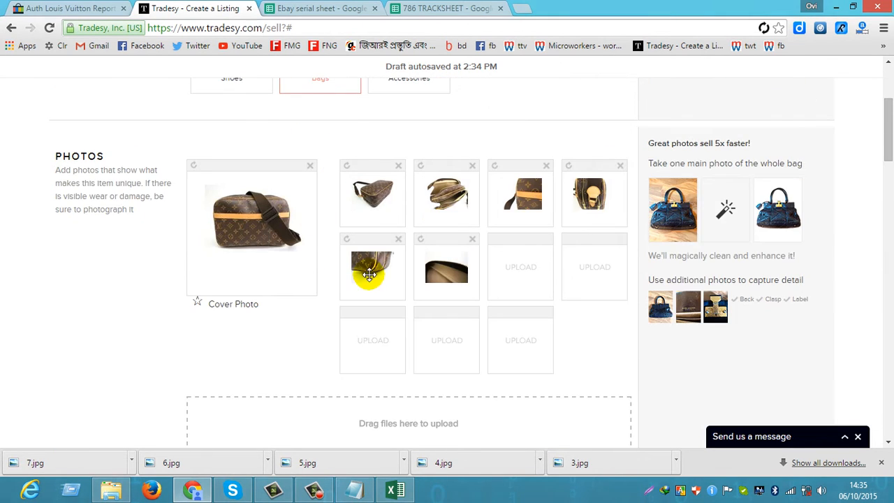
scroll(360, 315, down, 3)
scroll(359, 315, down, 2)
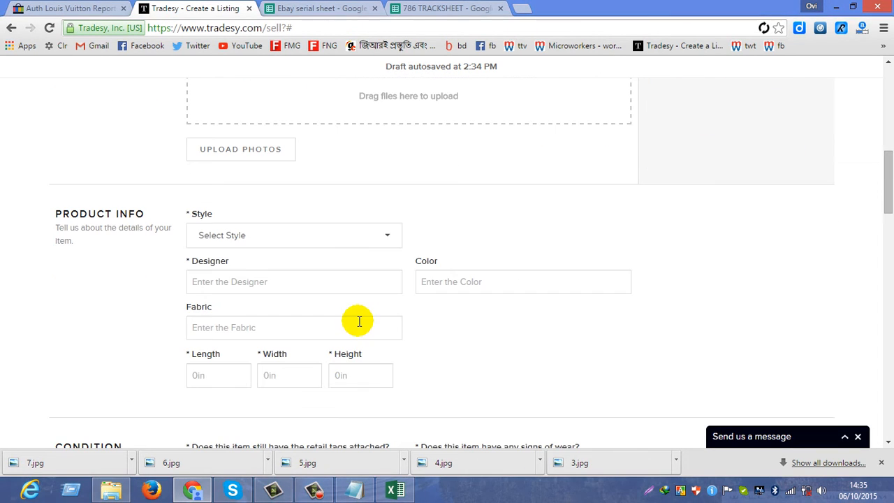
click(243, 238)
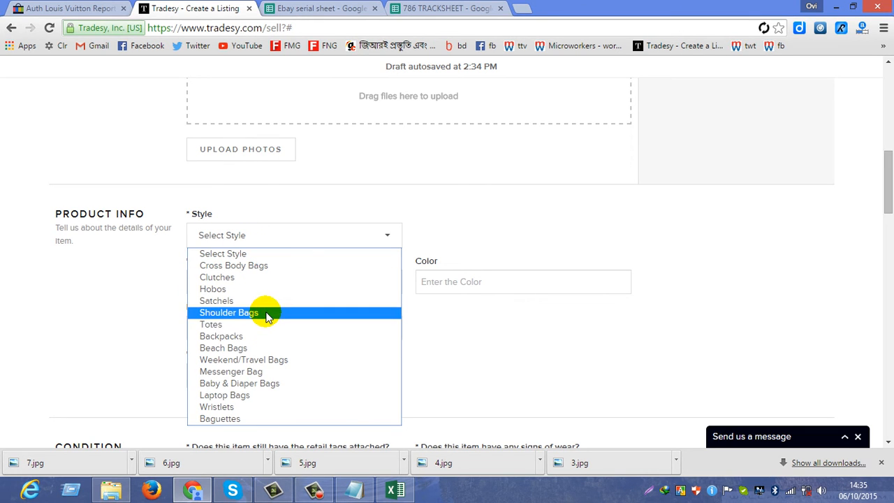
click(264, 313)
Step: Copy the brand name LOUIS VUITTON from the eBay item's title and return to the Tradesy listing form
click(76, 8)
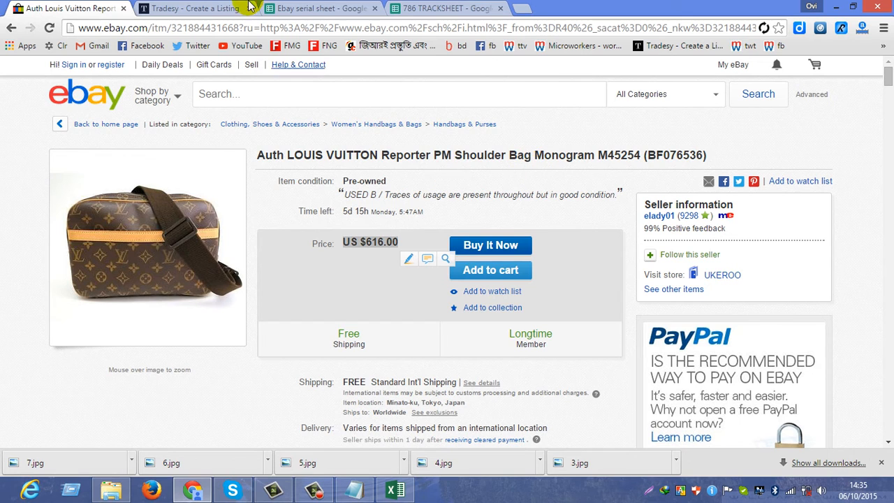
click(197, 7)
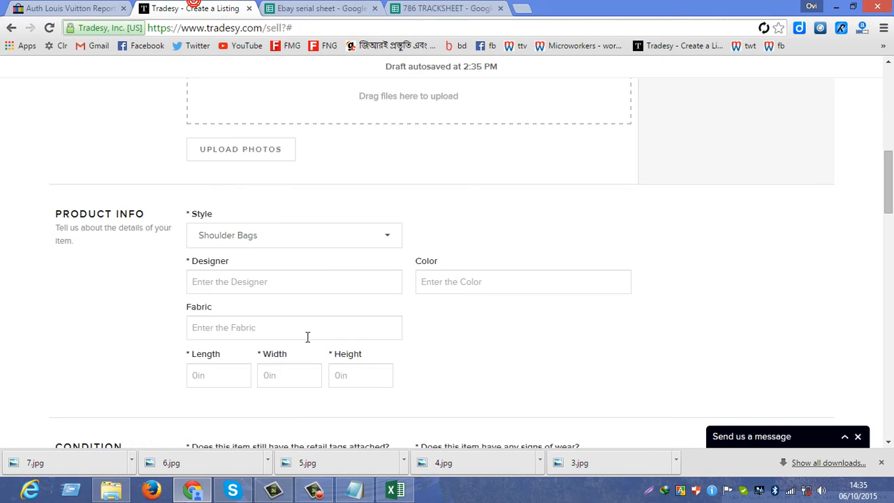
click(103, 7)
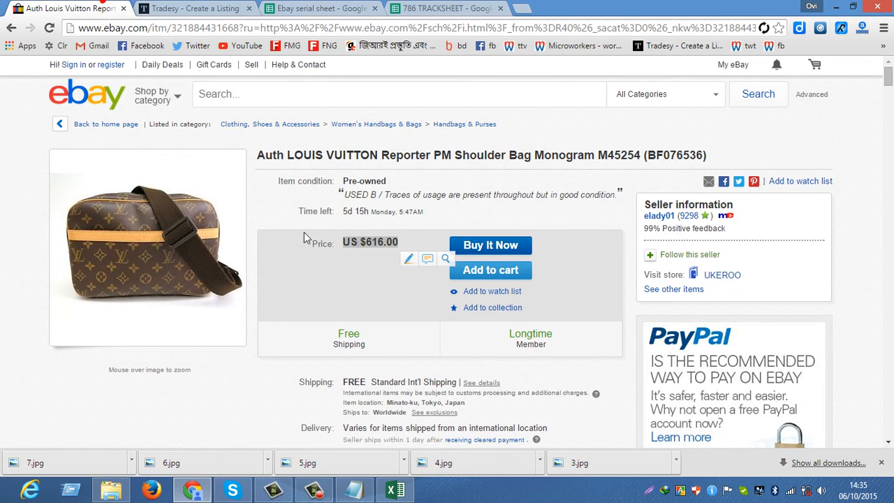
click(288, 155)
drag(288, 156, 378, 155)
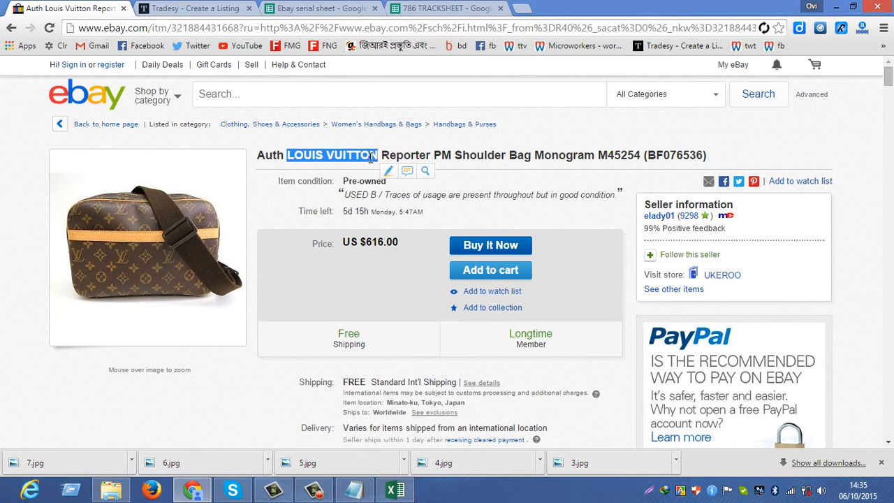
right_click(370, 158)
click(382, 166)
click(187, 5)
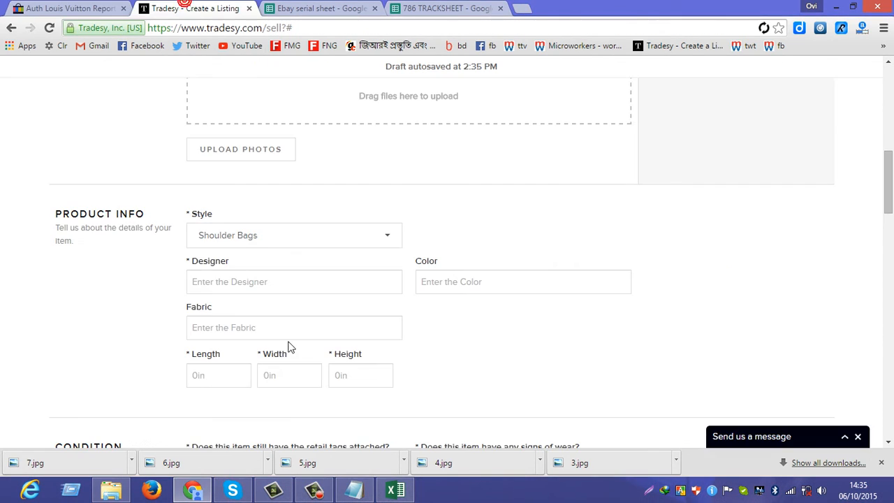
Step: Enter the copied brand name LOUIS VUITTON as the listing's Designer
click(245, 281)
right_click(245, 280)
click(280, 154)
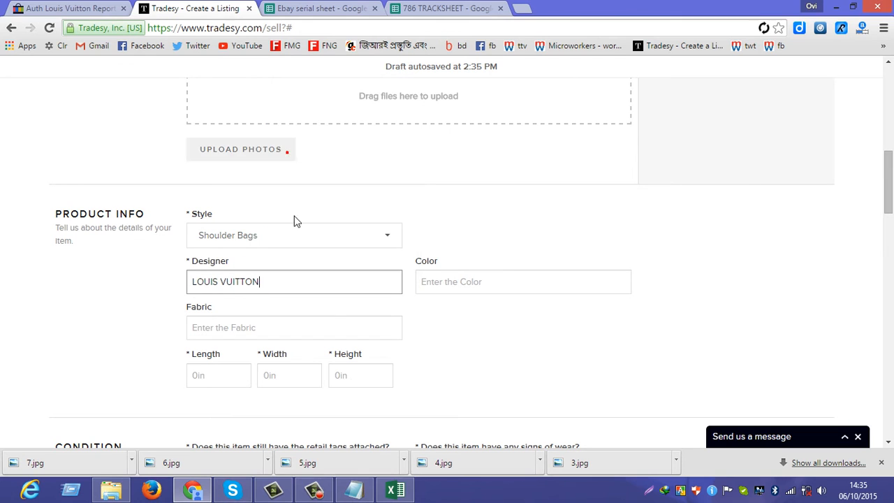
Step: Copy the color Monogram from the eBay item's details table into the listing's Color field
click(61, 6)
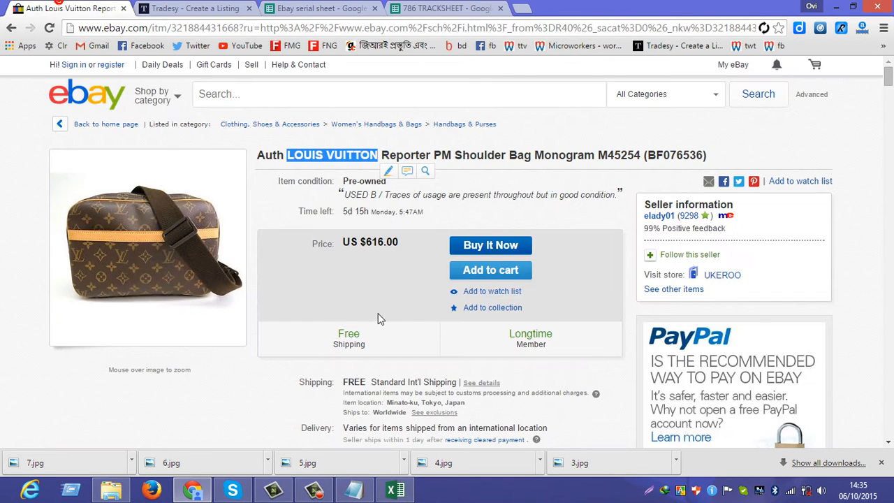
scroll(378, 313, down, 5)
scroll(432, 304, down, 10)
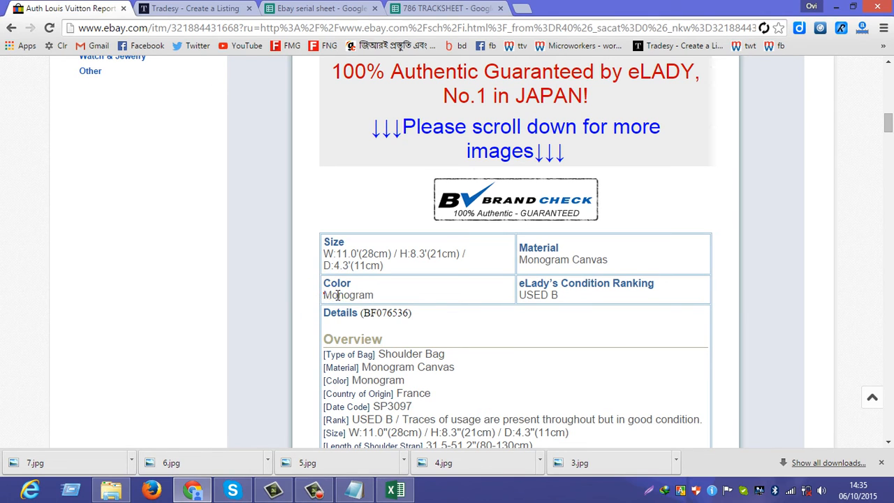
double_click(325, 293)
right_click(368, 296)
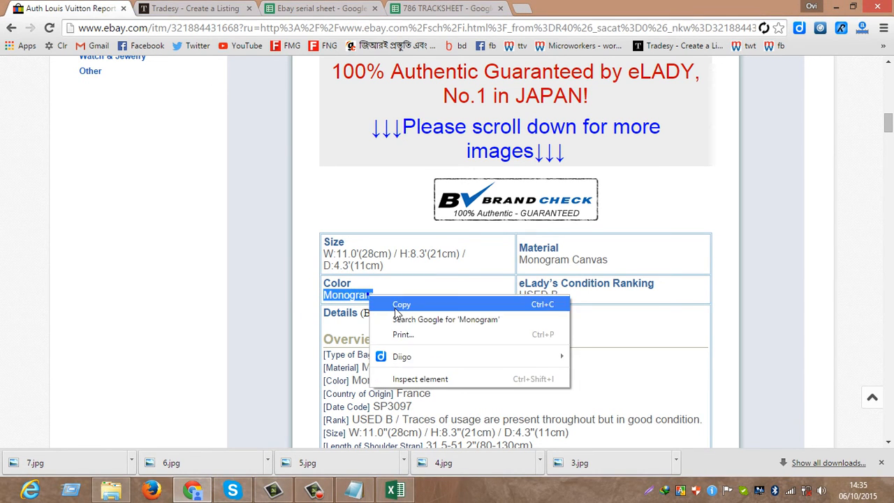
click(395, 309)
click(199, 8)
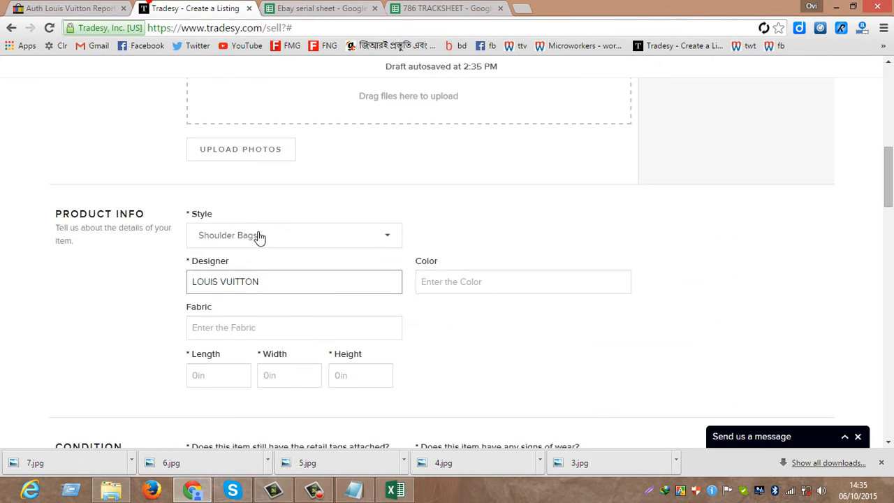
right_click(444, 282)
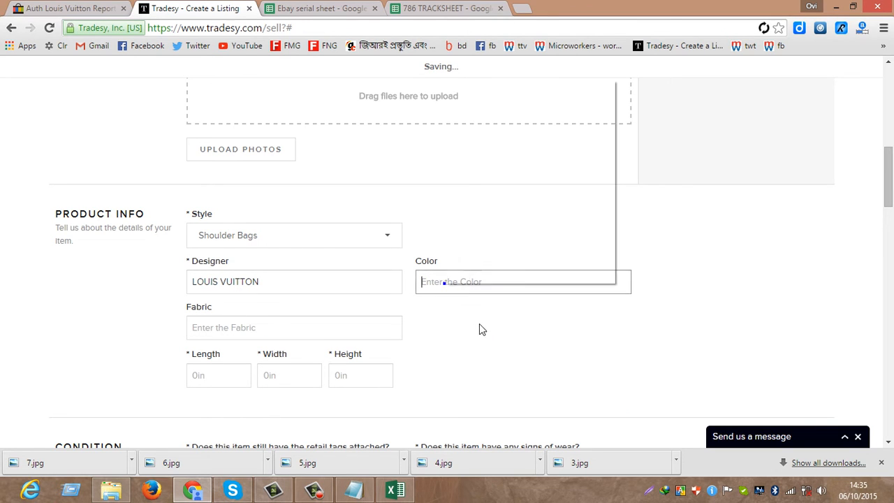
click(473, 160)
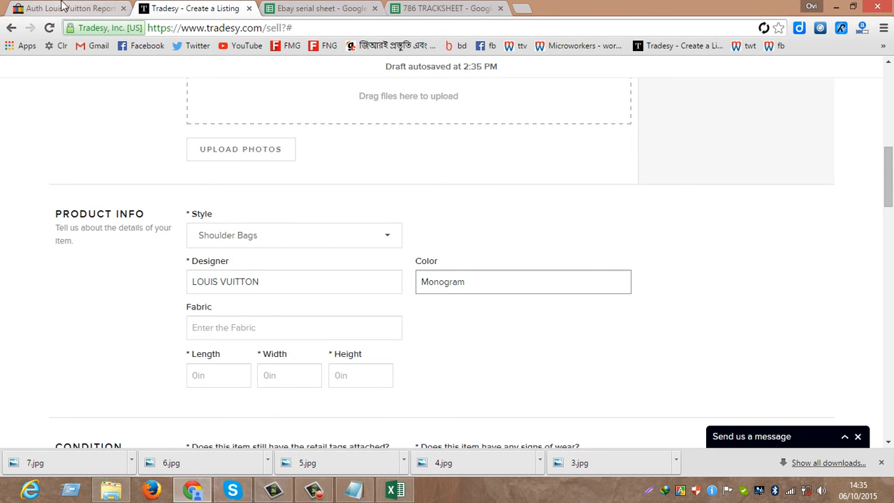
Step: Copy the material Monogram Canvas from the eBay item's details into the listing's Fabric field
click(21, 7)
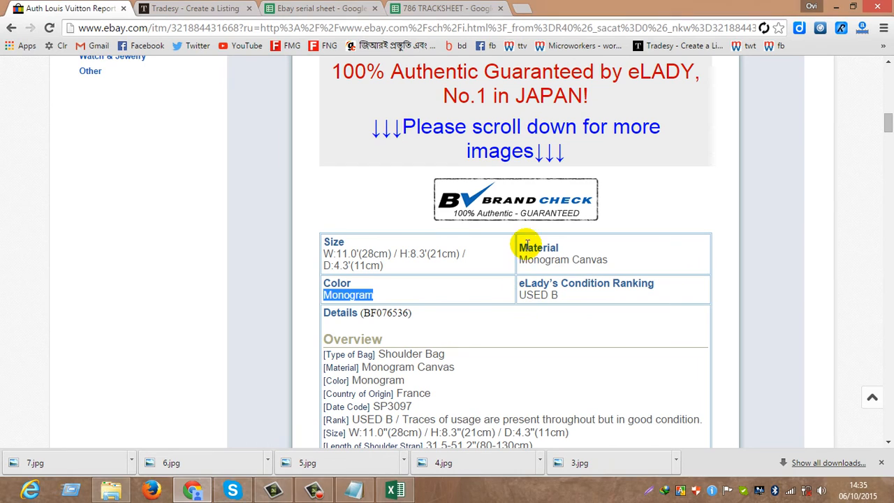
drag(519, 259, 590, 265)
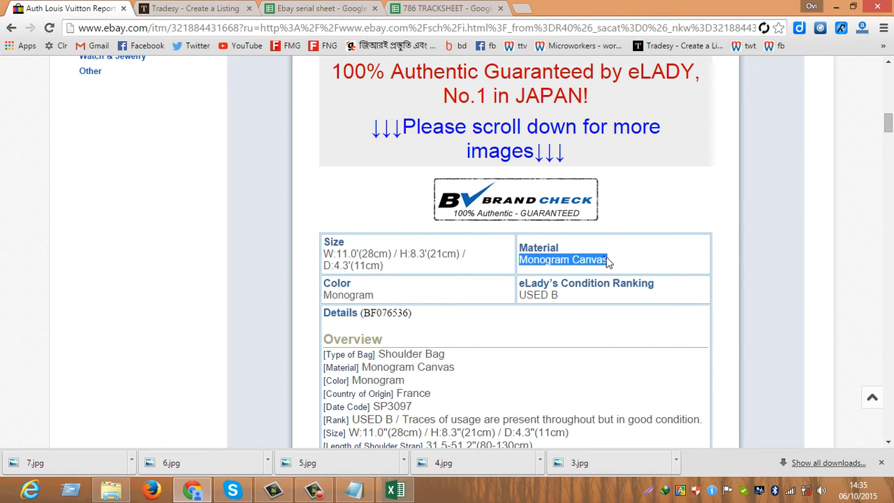
click(200, 7)
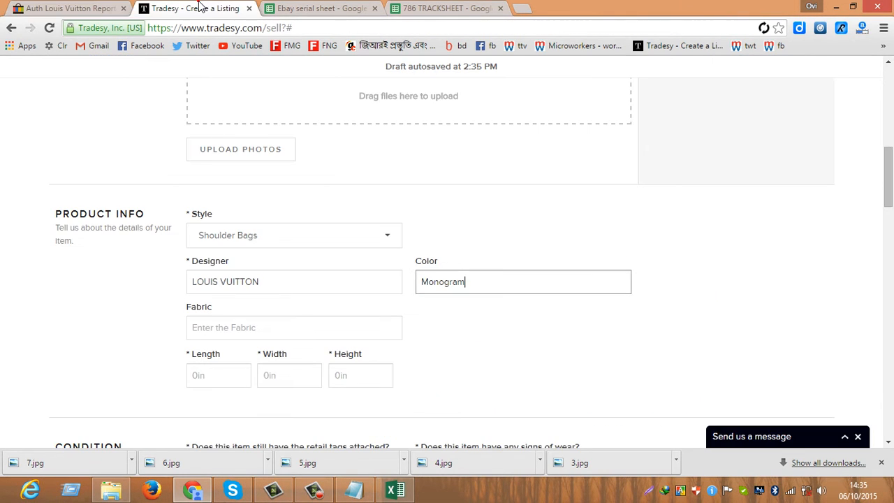
right_click(233, 328)
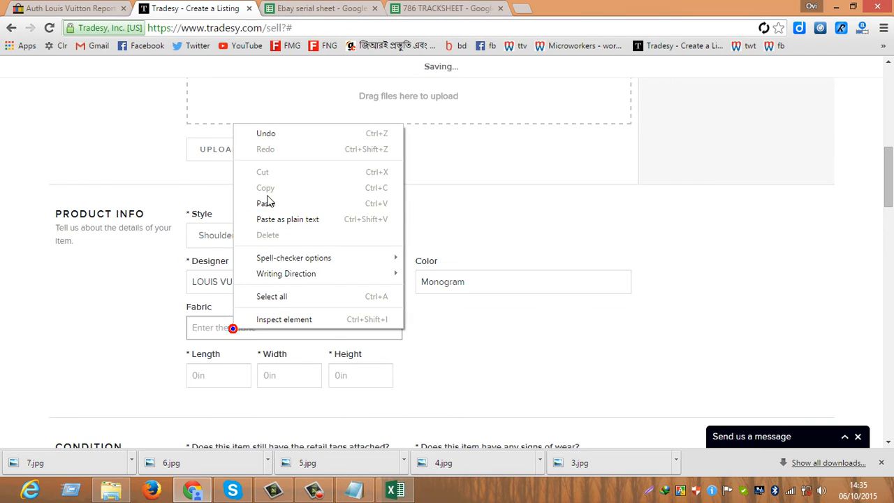
click(268, 199)
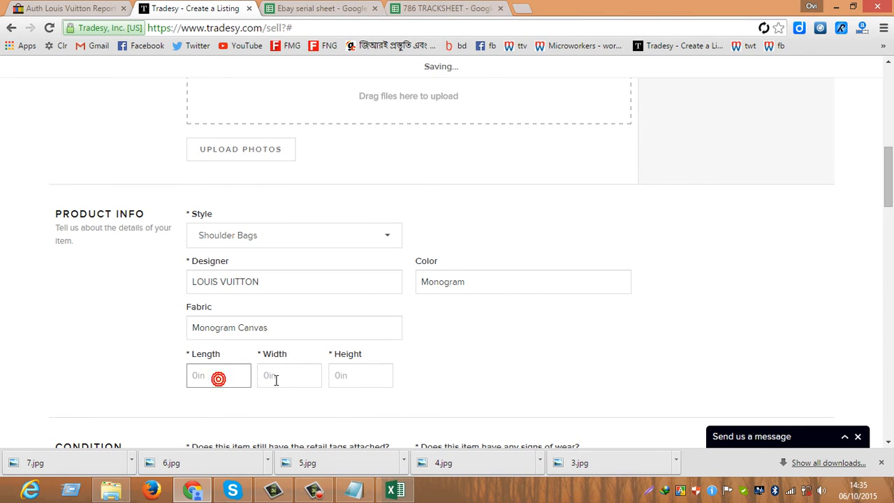
Step: Set the bag's Length, Width and Height to 1 inch each
text(1)
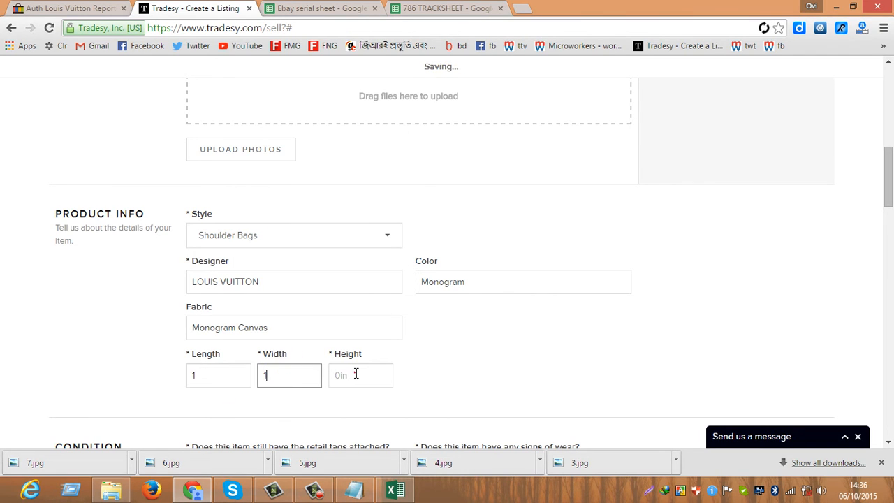
click(356, 374)
text(1)
Step: Mark the item's condition as having no retail tags attached and showing signs of wear
scroll(353, 363, down, 2)
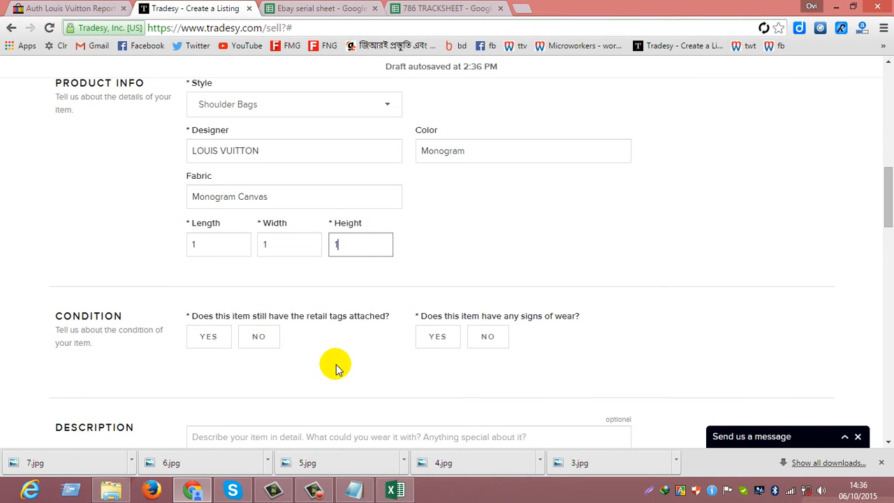
click(272, 343)
click(433, 341)
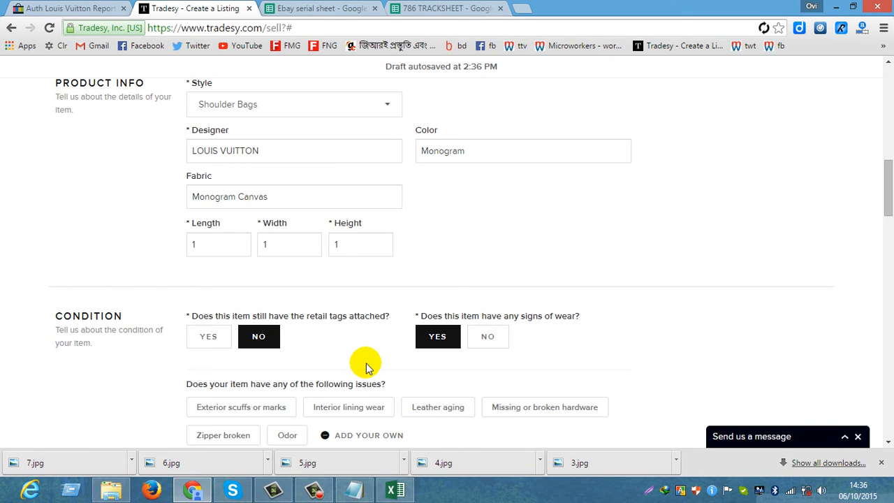
Step: Copy the eBay item's full details, from Size down to the line "WE GUARANTEE ALL OUR ITEMS ARE 100% AUTHENTIC!"
scroll(365, 374, down, 3)
scroll(335, 384, down, 3)
scroll(337, 389, up, 1)
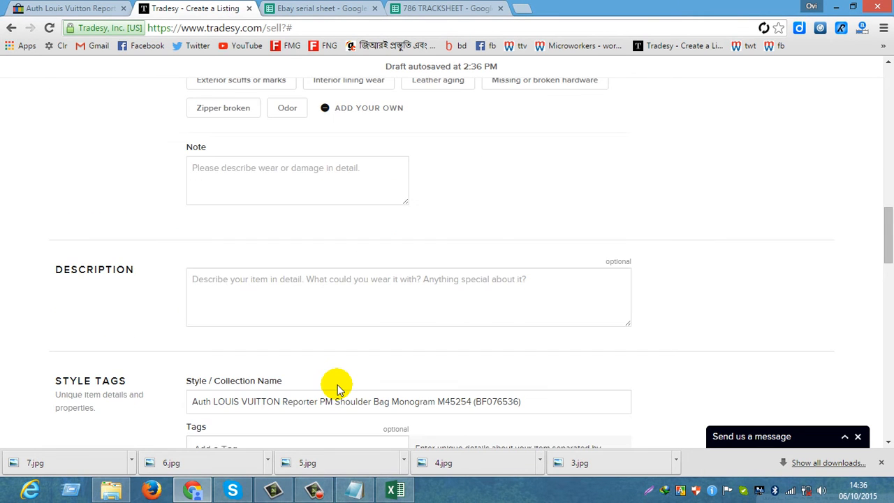
scroll(338, 385, up, 3)
scroll(349, 319, down, 4)
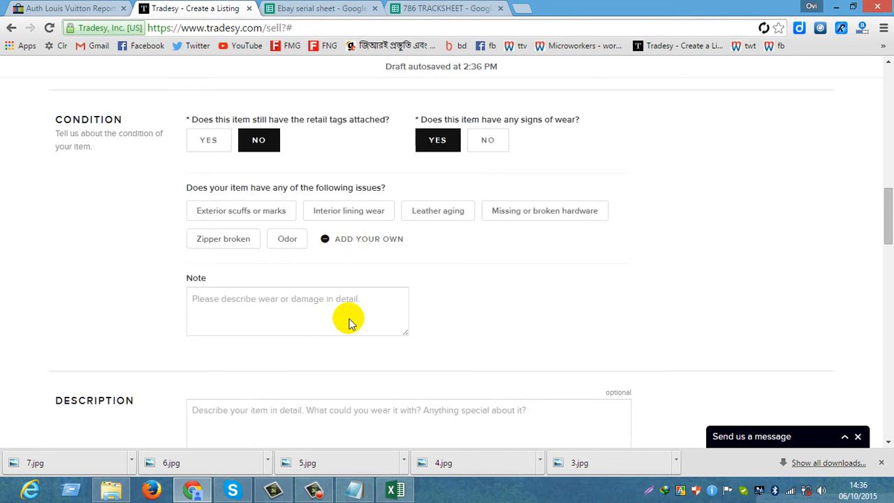
scroll(349, 322, down, 1)
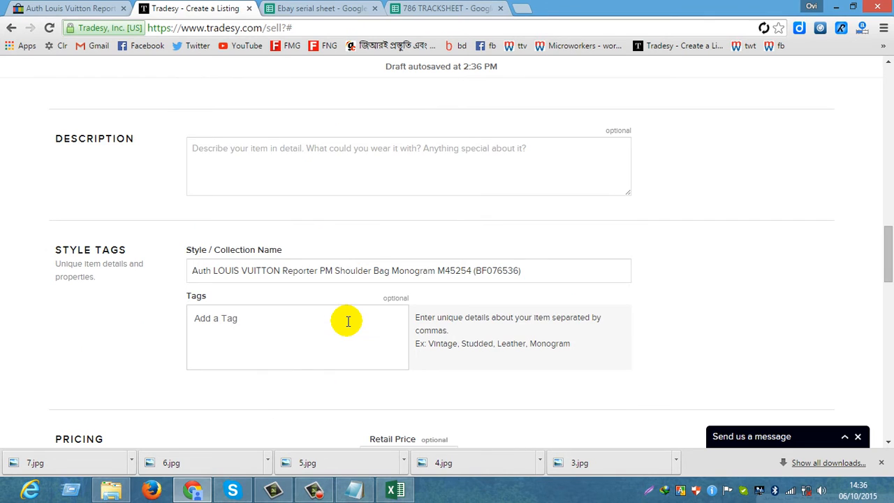
click(77, 7)
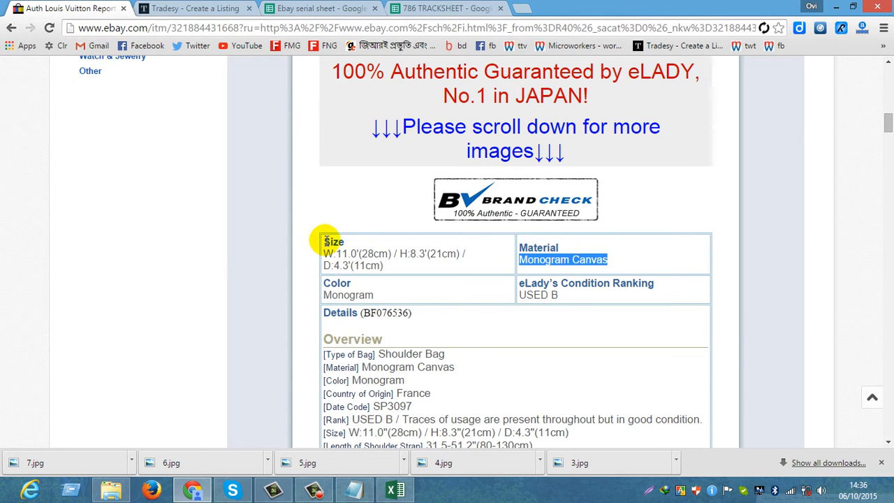
drag(321, 240, 625, 210)
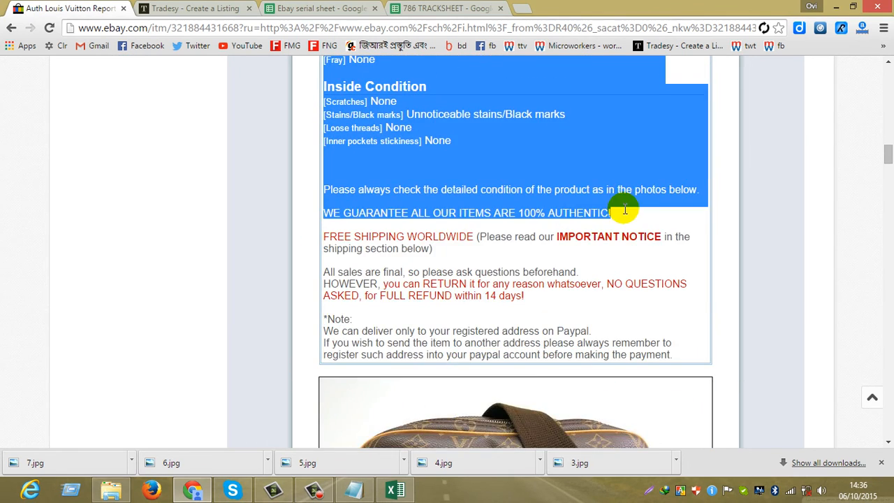
scroll(422, 363, up, 7)
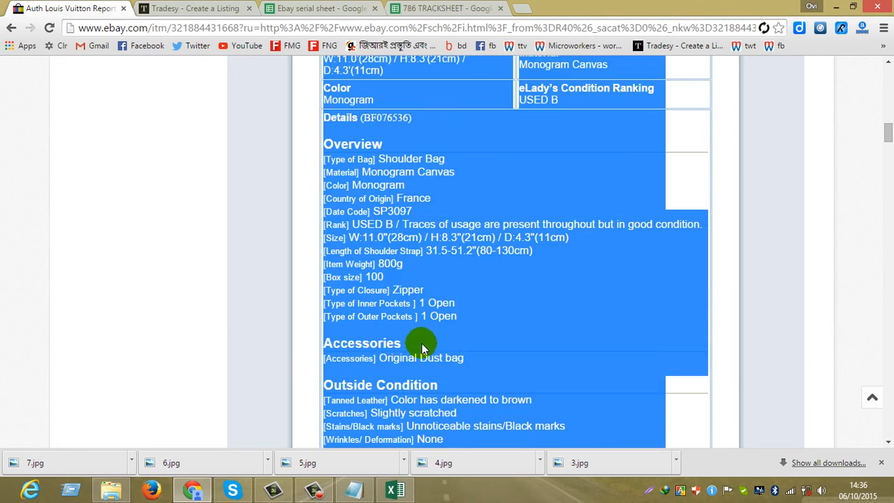
scroll(421, 346, up, 2)
scroll(409, 269, down, 6)
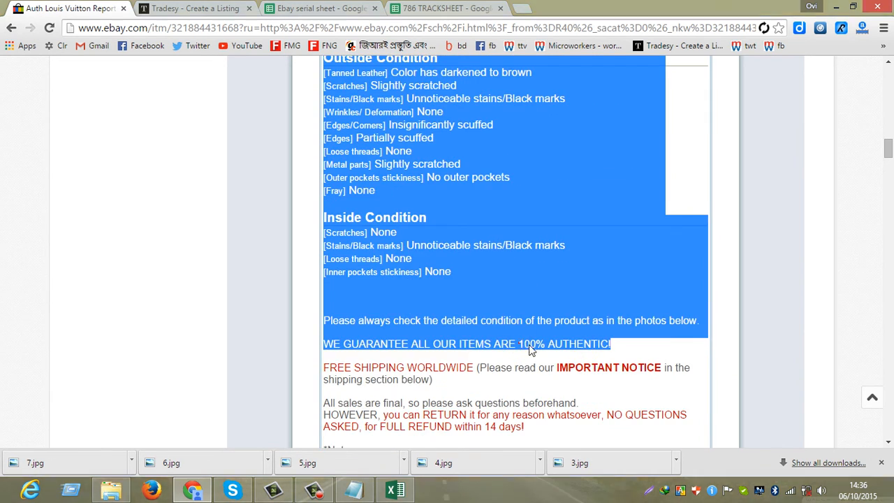
right_click(444, 218)
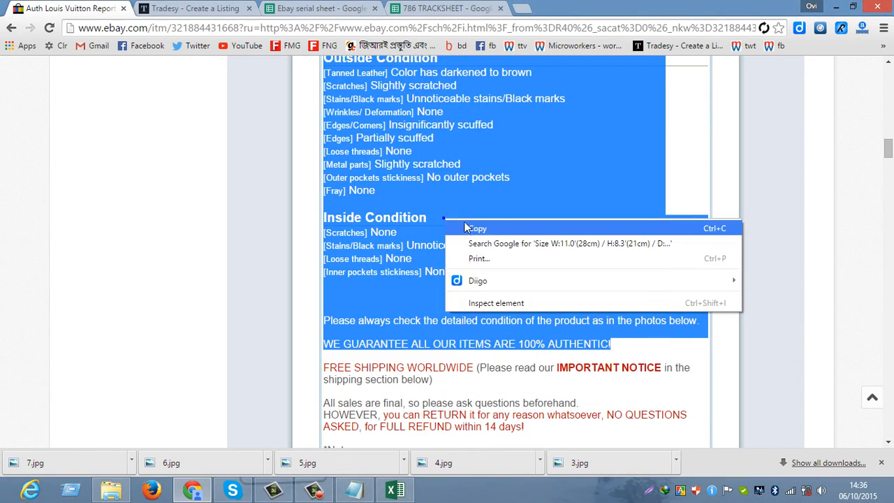
click(467, 225)
Step: Paste the copied eBay item details into the Tradesy listing's Description
click(184, 7)
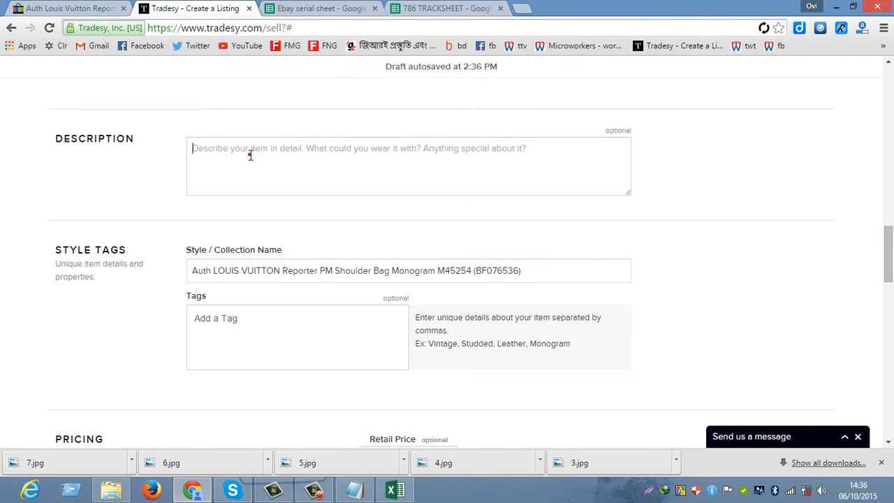
right_click(250, 155)
click(305, 234)
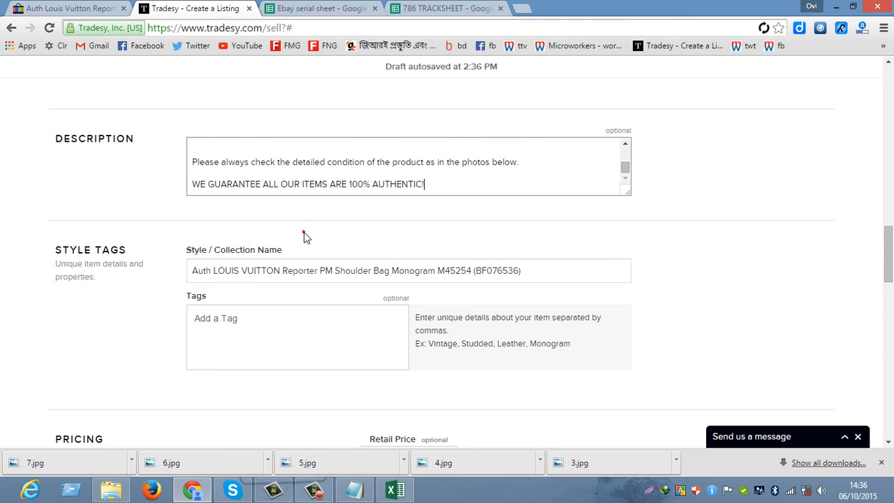
Step: Copy the Style / Collection Name text and paste it into Tags, entering "Auth LOUIS"
scroll(122, 343, down, 1)
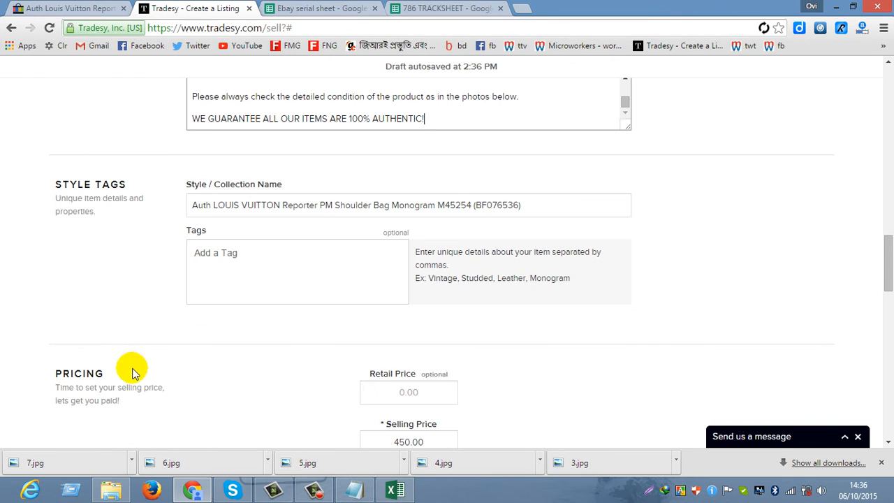
click(258, 268)
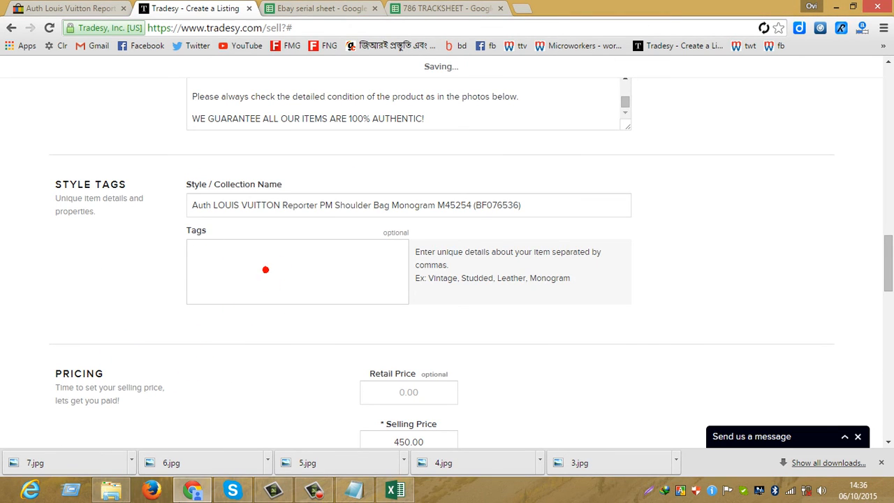
triple_click(266, 204)
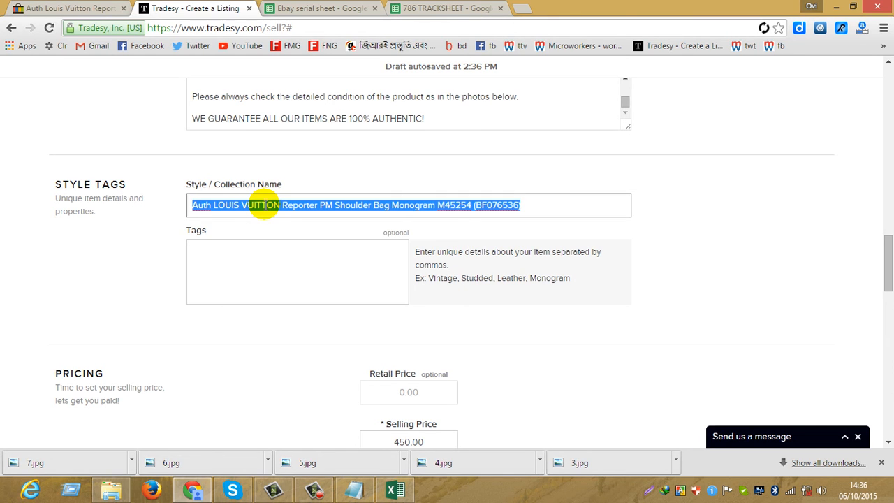
right_click(265, 205)
click(284, 259)
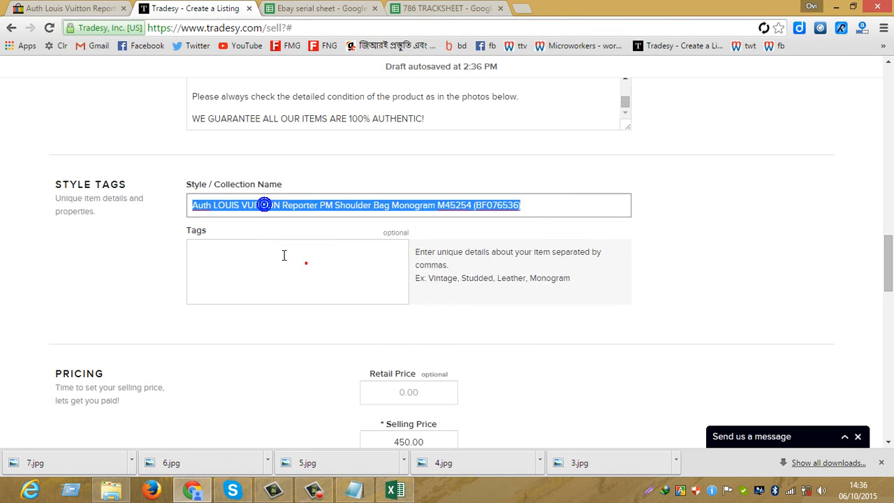
click(283, 255)
right_click(284, 255)
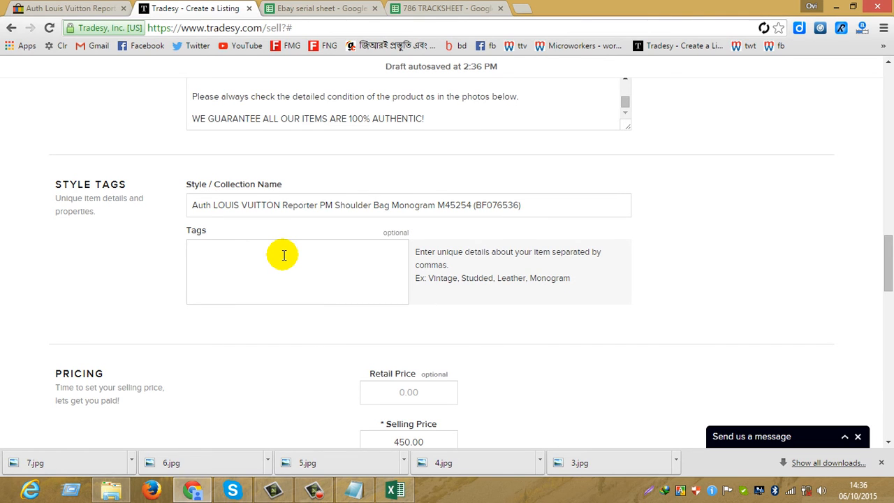
click(296, 320)
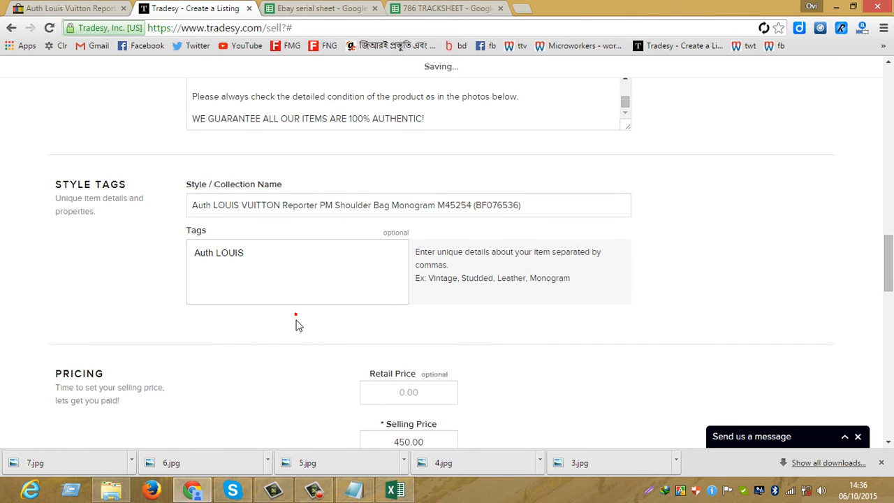
Step: Set the listing's Shipping Method to "I'll use my own postage and packaging"
scroll(296, 323, down, 2)
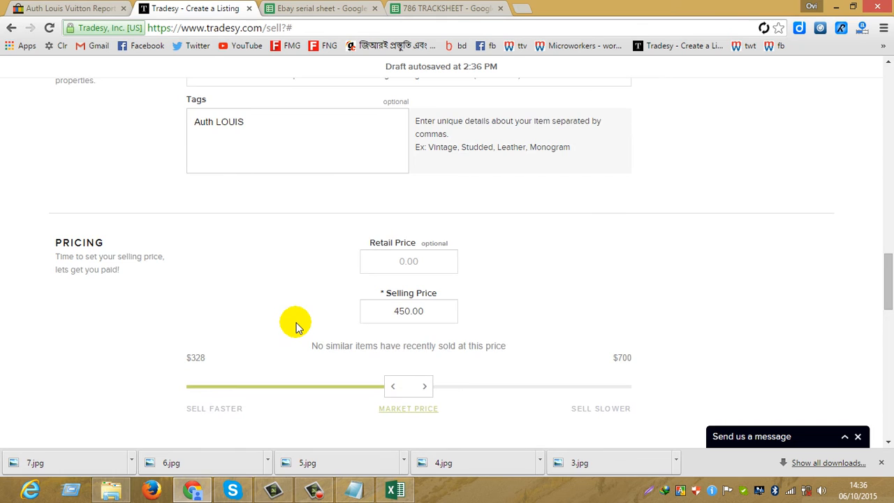
scroll(296, 324, down, 2)
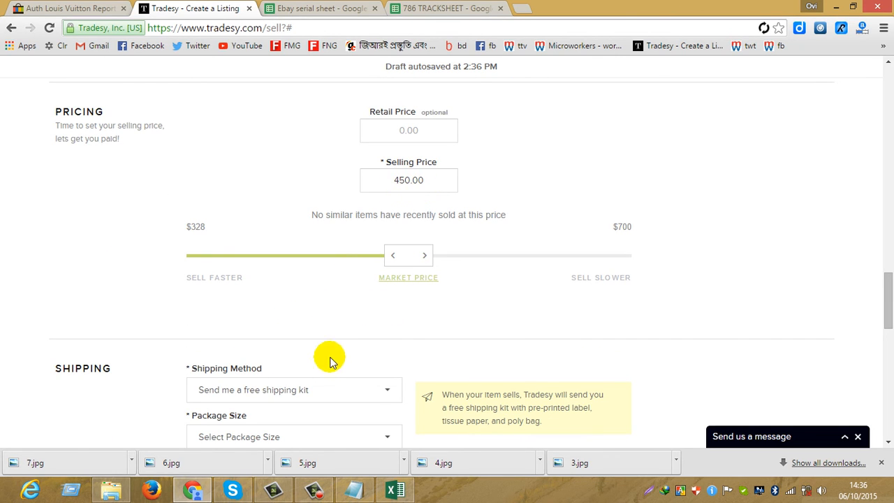
scroll(328, 359, down, 2)
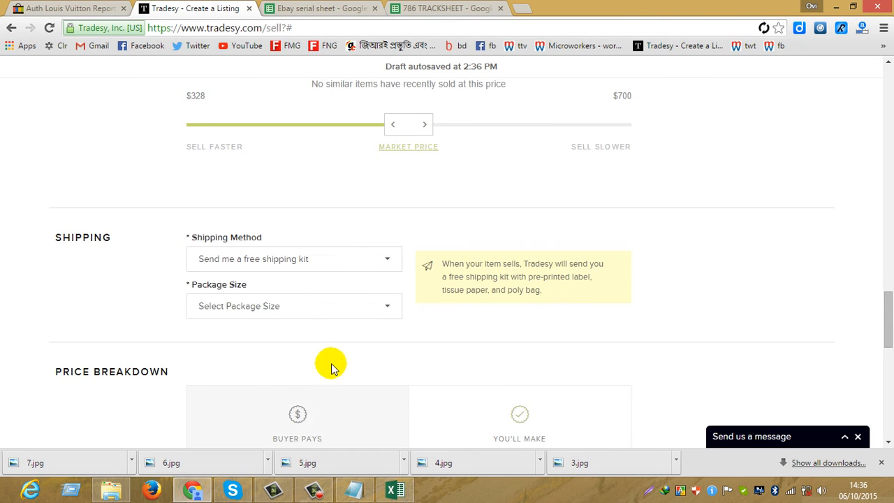
click(275, 262)
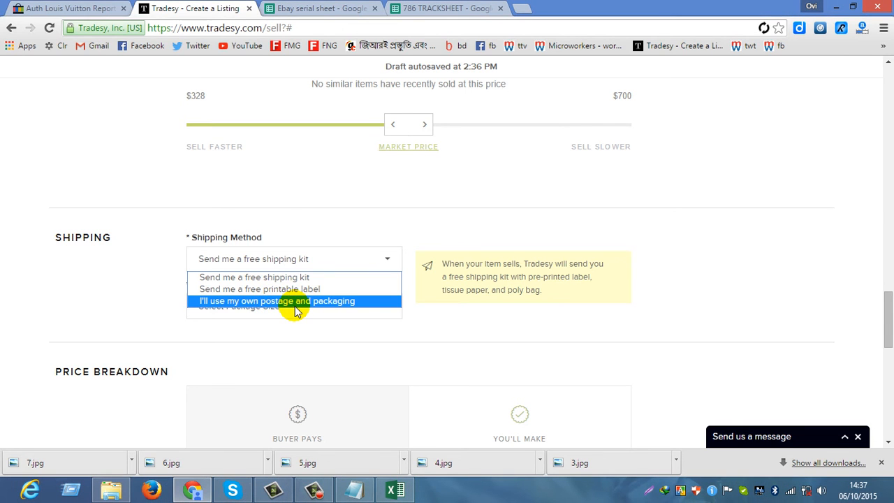
click(349, 306)
scroll(247, 160, down, 3)
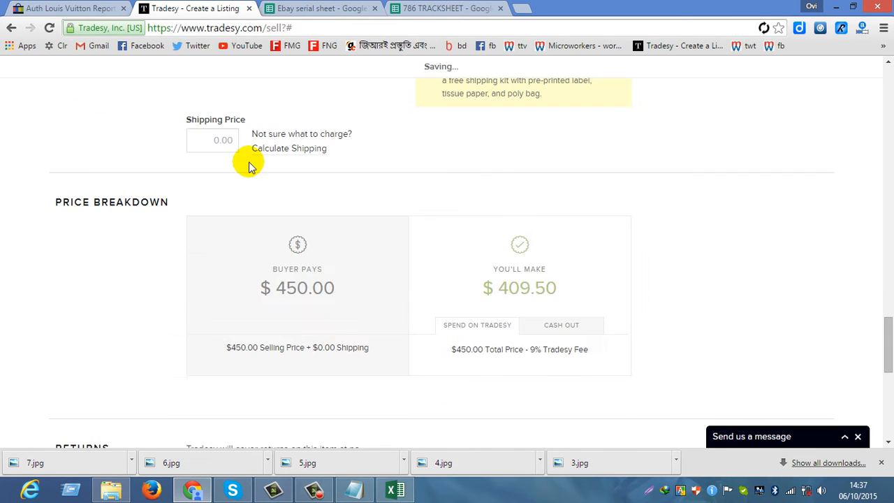
Step: Switch to the eBay item page and copy the whole-dollar amount 616 from its price
click(294, 8)
click(70, 9)
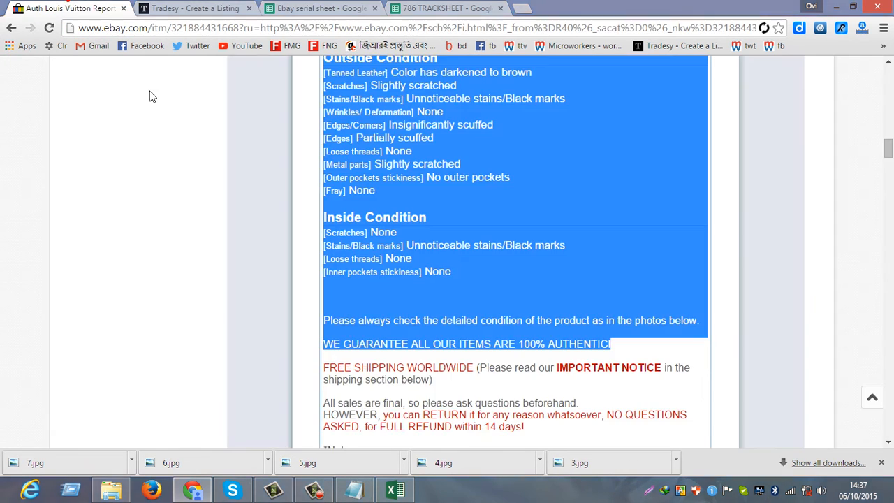
scroll(349, 291, up, 15)
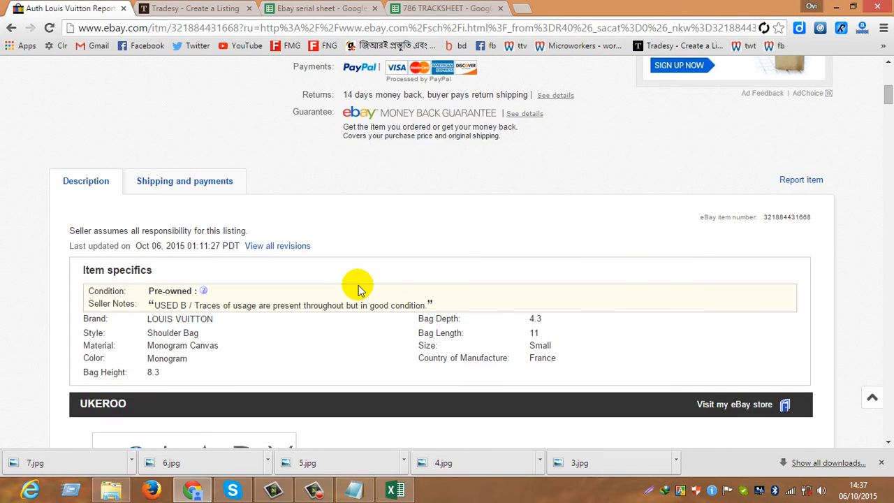
scroll(357, 290, up, 10)
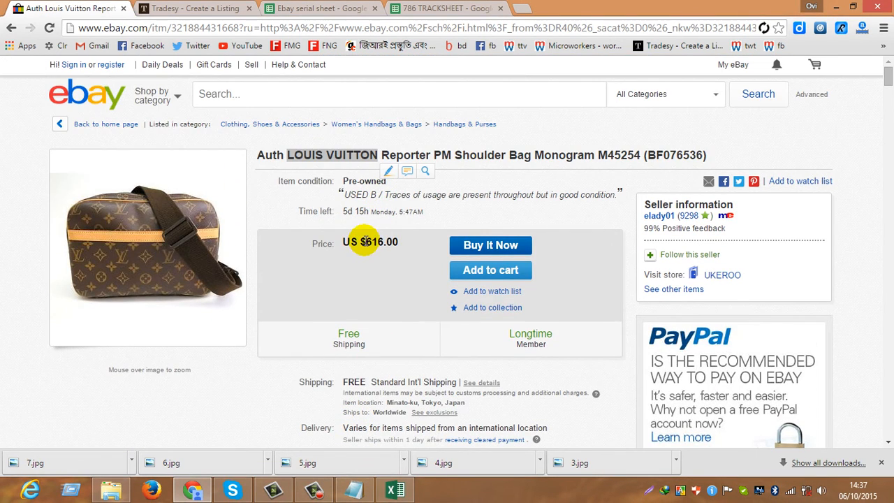
click(366, 242)
right_click(397, 243)
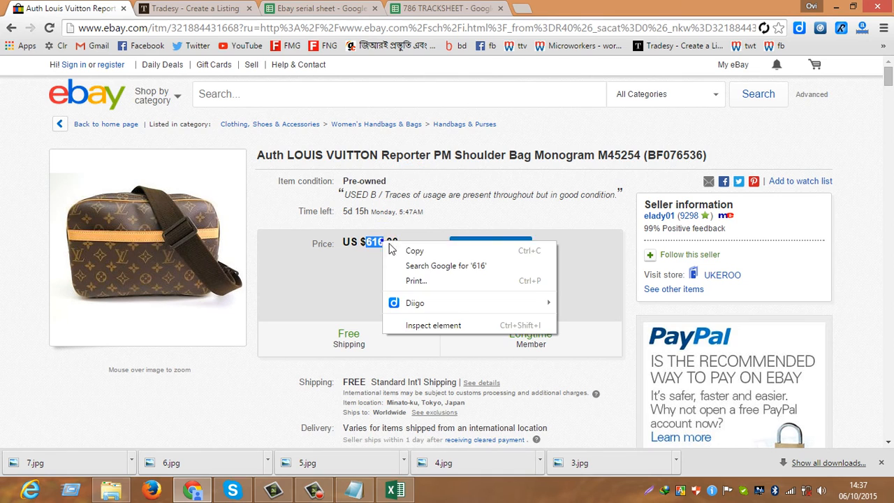
click(404, 249)
click(373, 249)
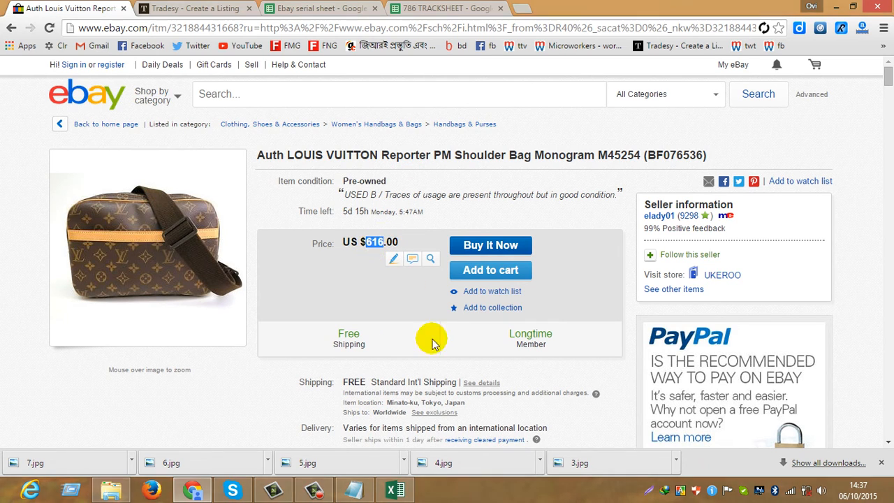
Step: Switch to the PRICE_180Mark-UP workbook in Excel, paste 616 as the Base Price in D8, and copy the After Mark Up result in E8
click(395, 491)
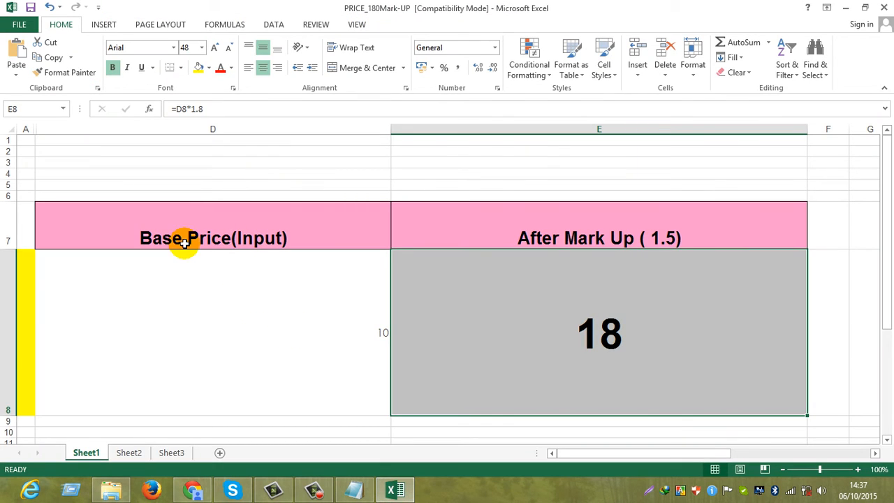
click(336, 337)
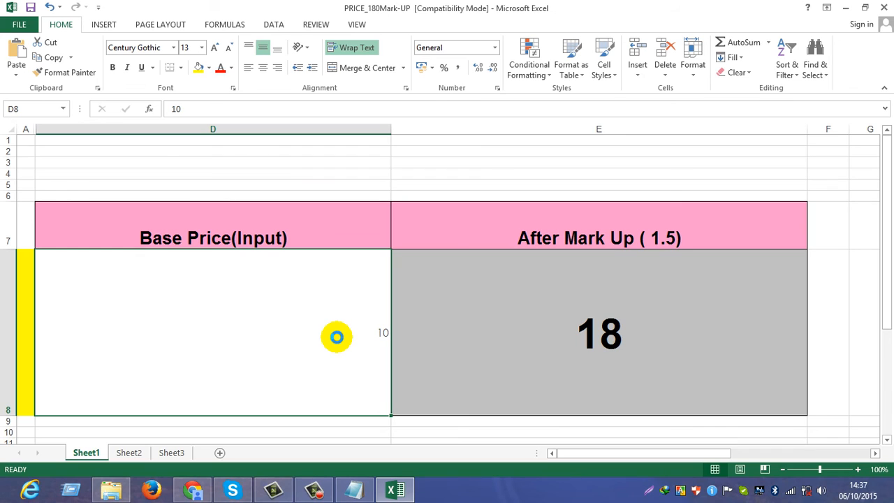
key(ctrl+v)
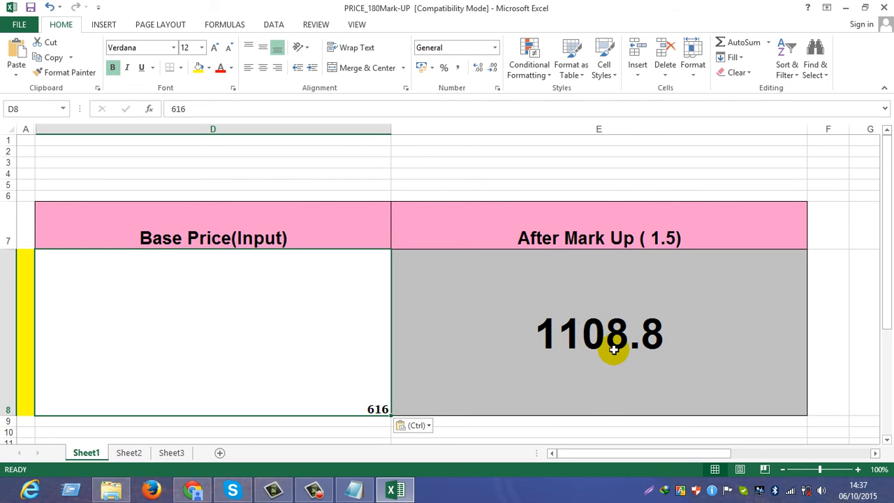
click(594, 336)
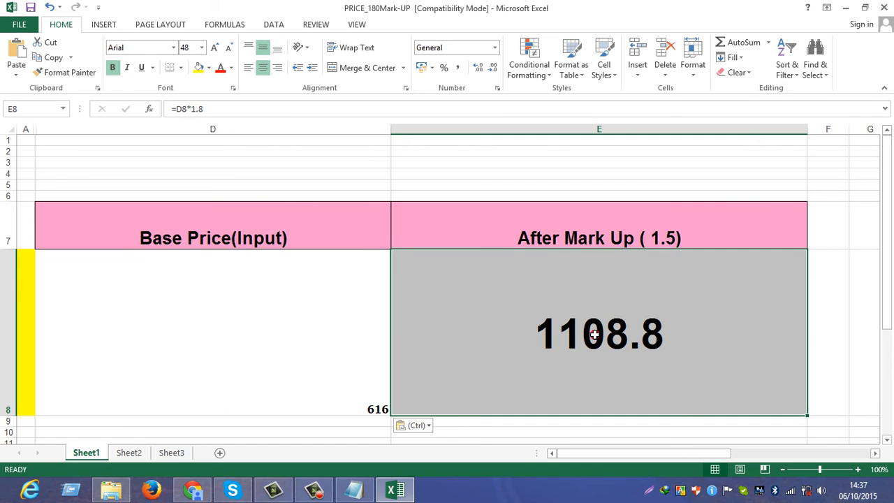
key(ctrl+c)
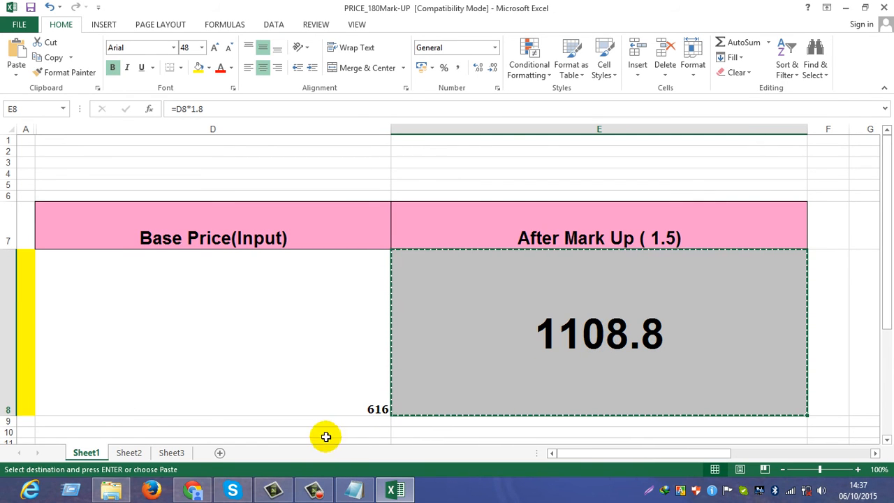
Step: Return to the Tradesy listing in Chrome and replace the Selling Price with the copied marked-up price, 1108.8
click(194, 488)
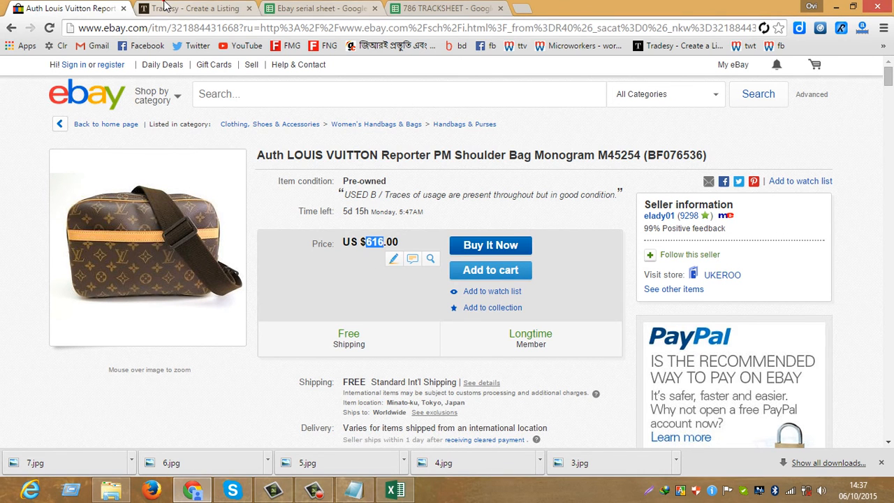
click(208, 5)
scroll(321, 280, down, 3)
scroll(335, 296, up, 3)
scroll(337, 302, up, 3)
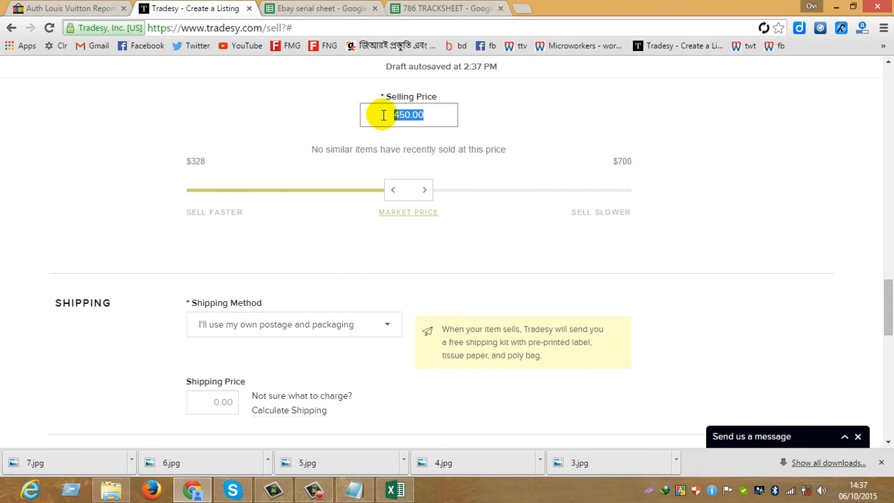
key(ctrl+v)
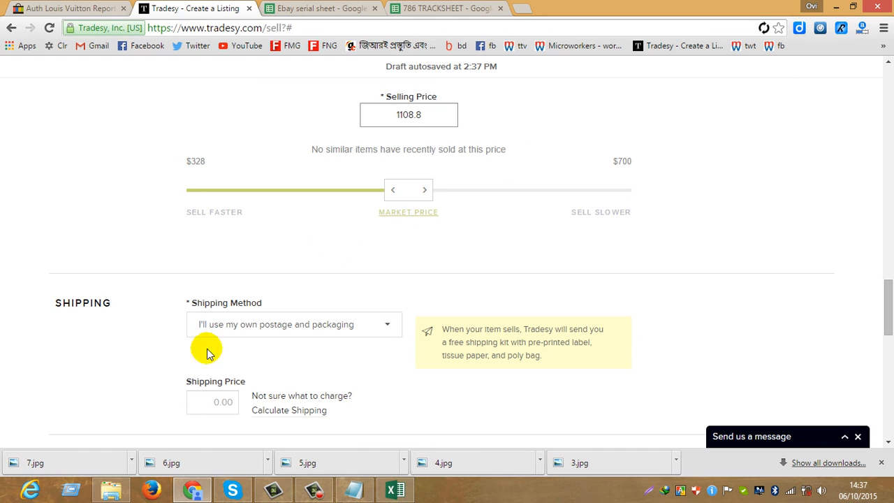
Step: Compare the eBay item's price with the base and marked-up prices in the Excel workbook, returning to the Tradesy listing
click(117, 10)
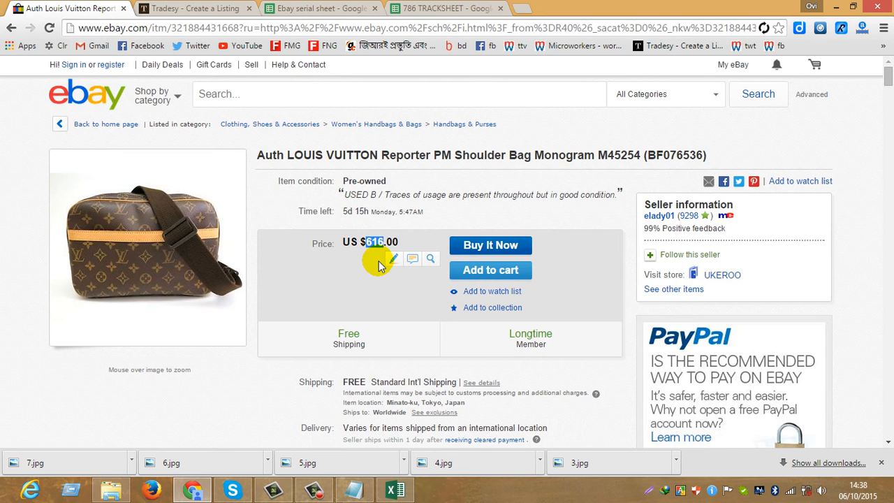
click(396, 490)
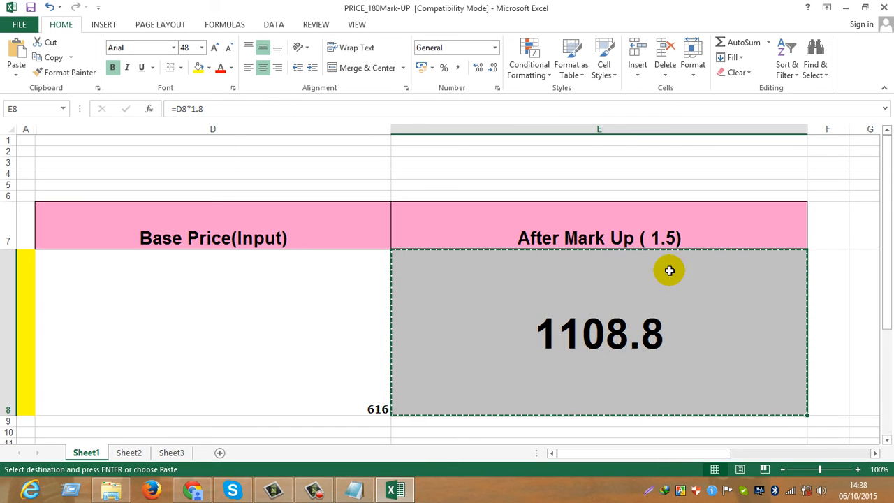
click(287, 333)
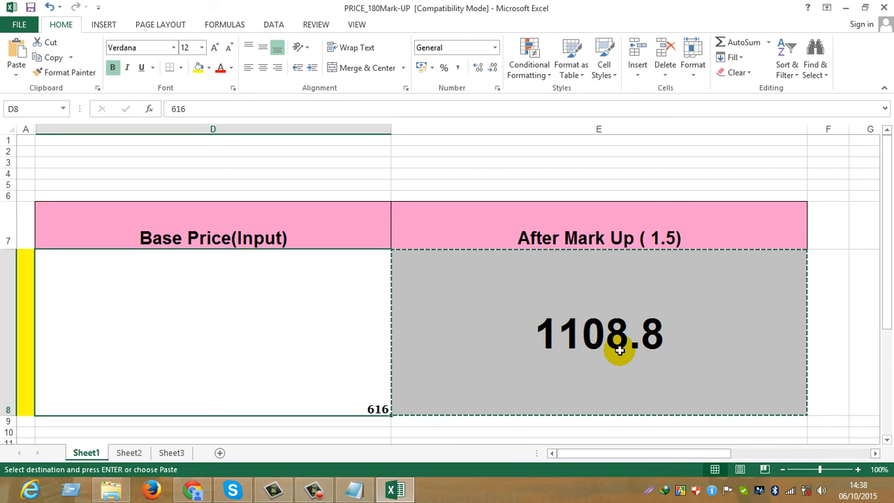
click(204, 480)
click(198, 8)
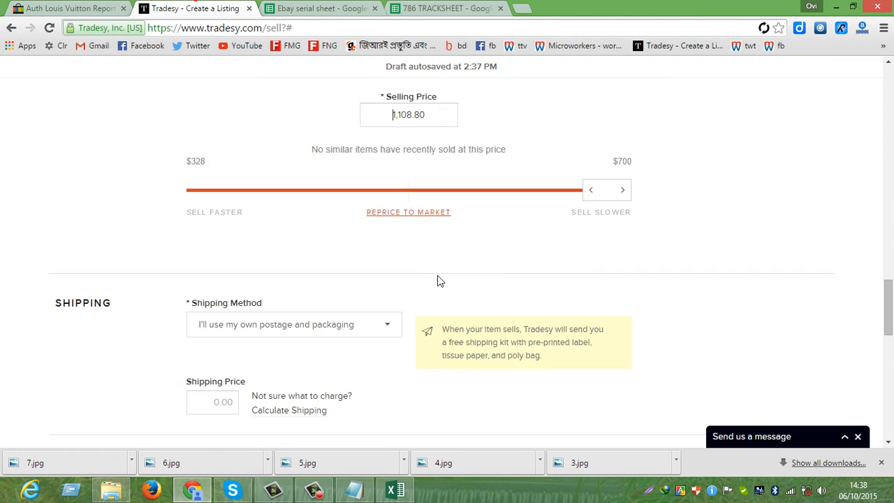
Step: Review the Tradesy listing's photos, product info, condition, description, style tags, pricing and shipping entries
scroll(446, 388, down, 2)
scroll(459, 393, up, 10)
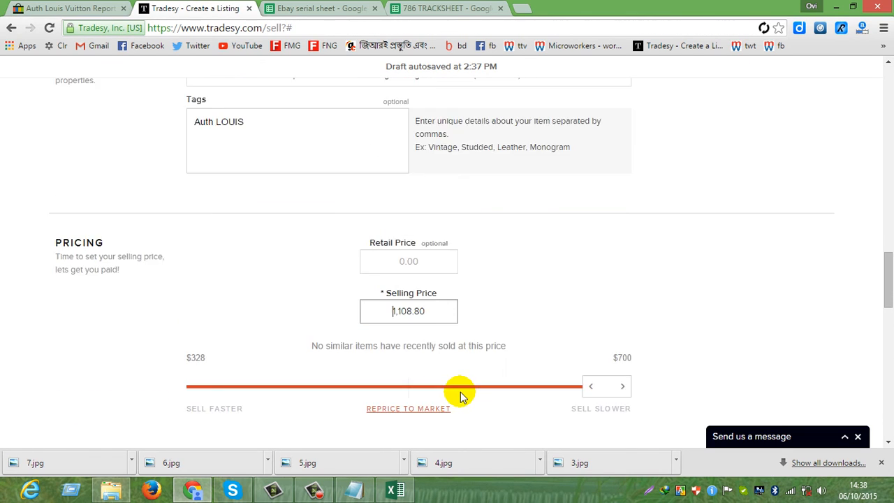
scroll(460, 394, up, 12)
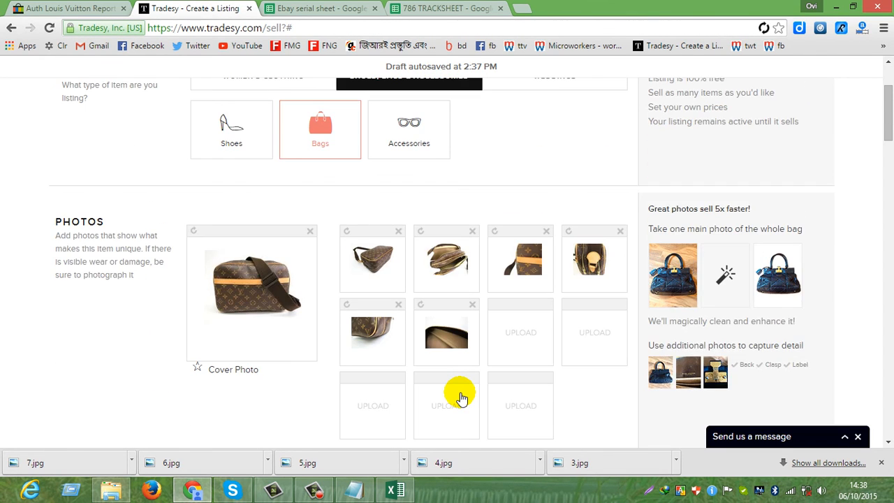
scroll(455, 369, down, 2)
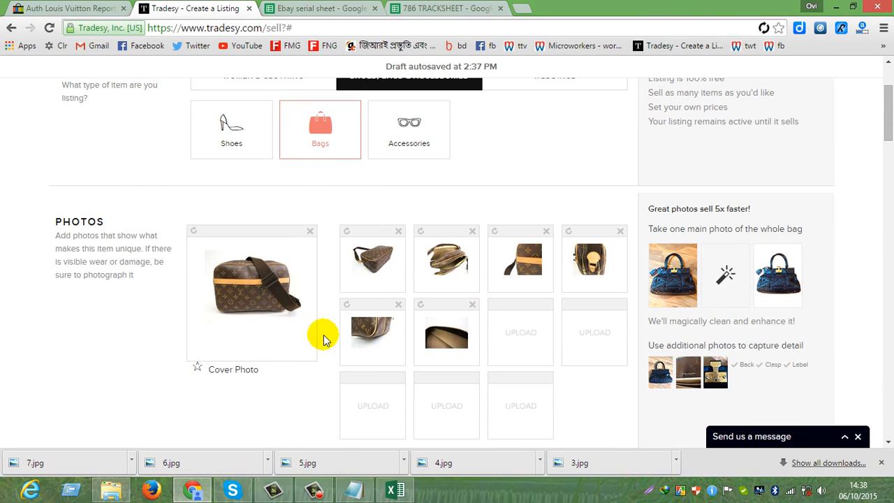
scroll(412, 331, down, 4)
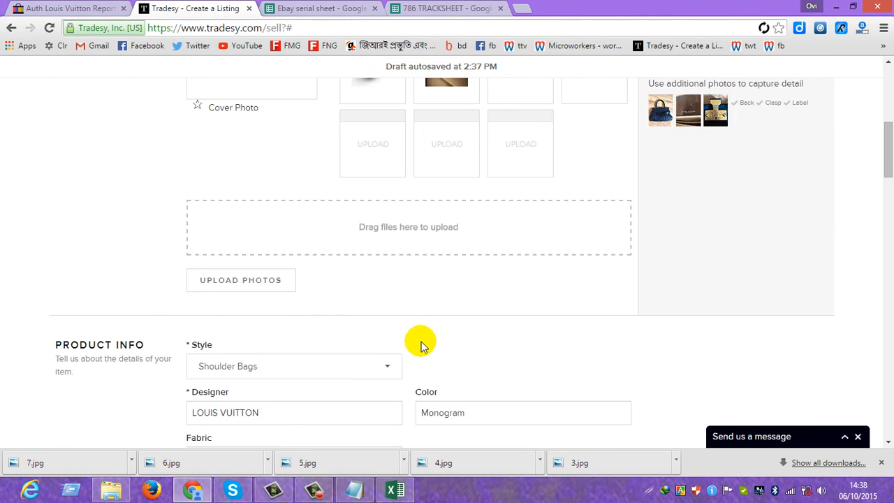
scroll(255, 335, down, 2)
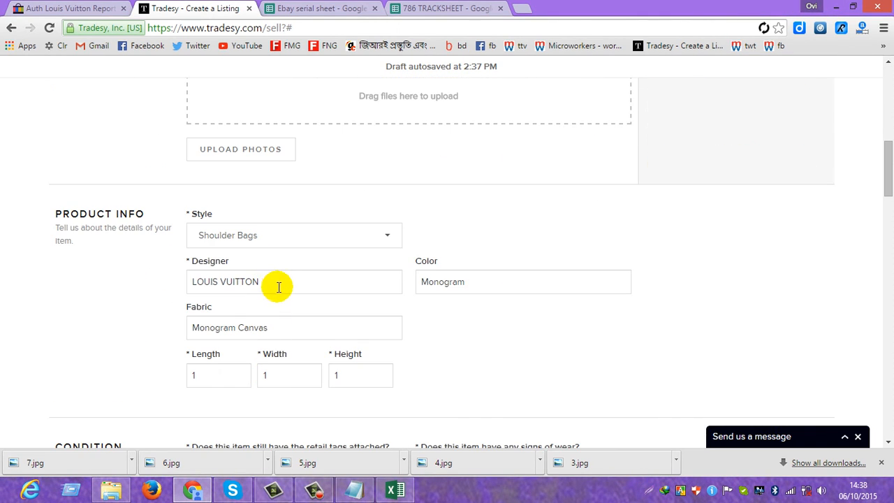
click(445, 284)
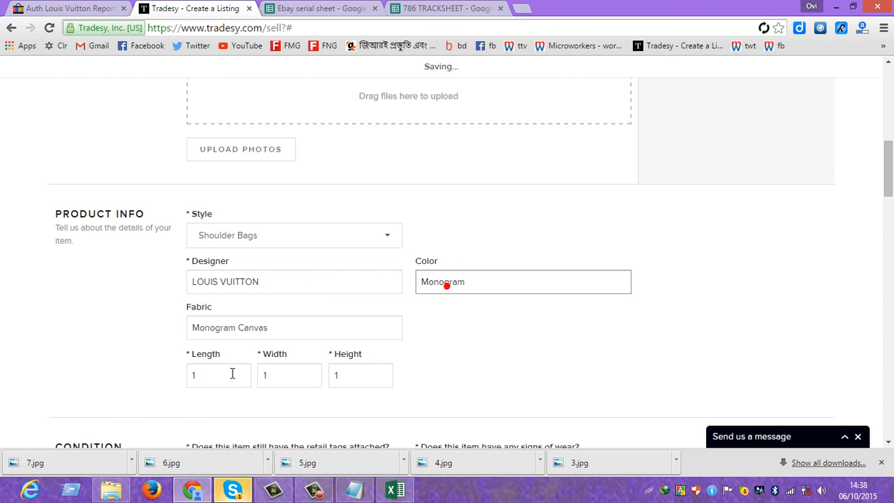
click(264, 325)
scroll(283, 363, down, 3)
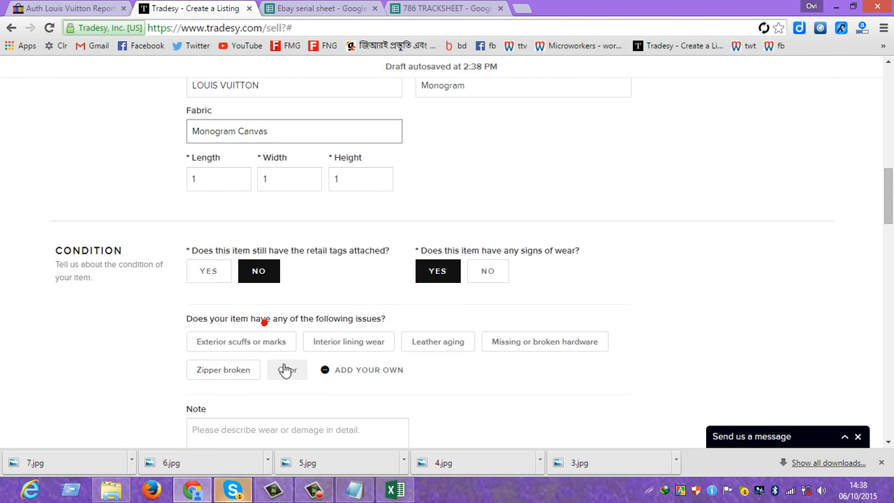
click(275, 287)
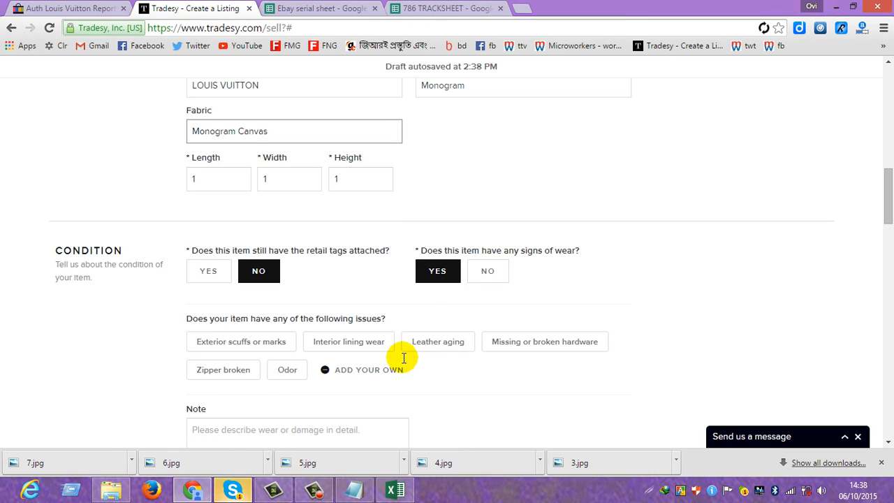
scroll(398, 359, down, 3)
scroll(299, 366, down, 3)
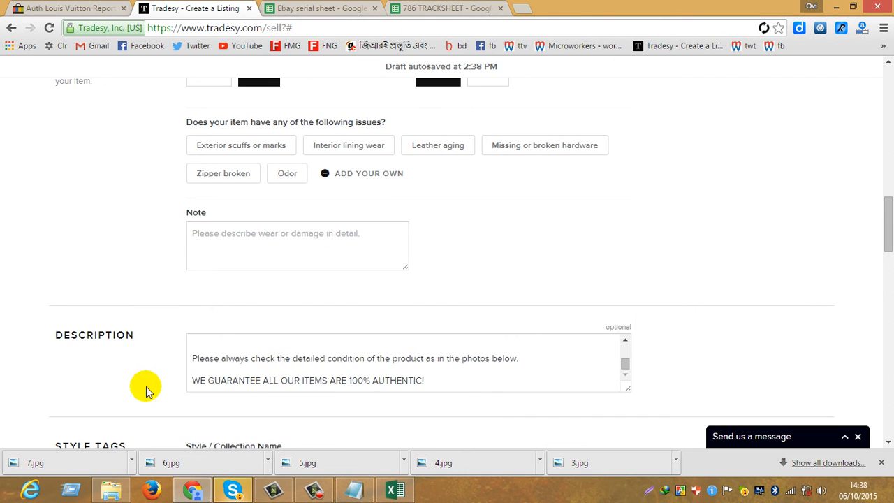
scroll(144, 387, down, 2)
scroll(254, 405, down, 5)
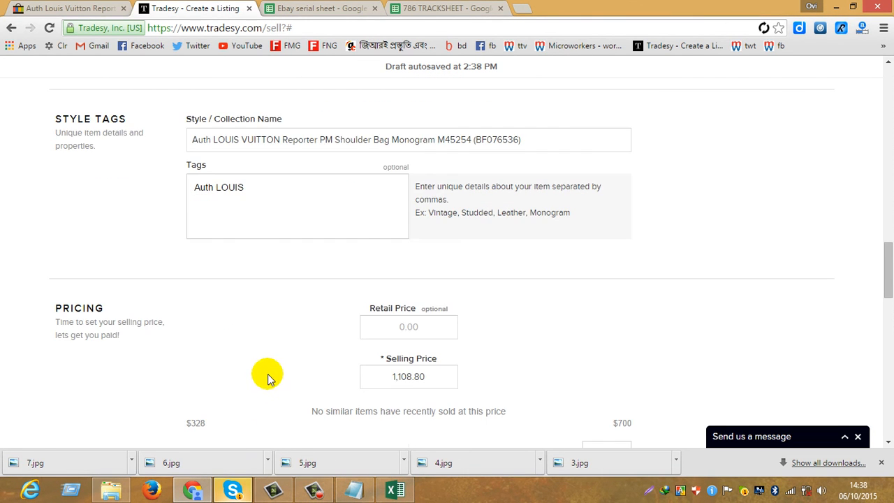
scroll(325, 326, down, 4)
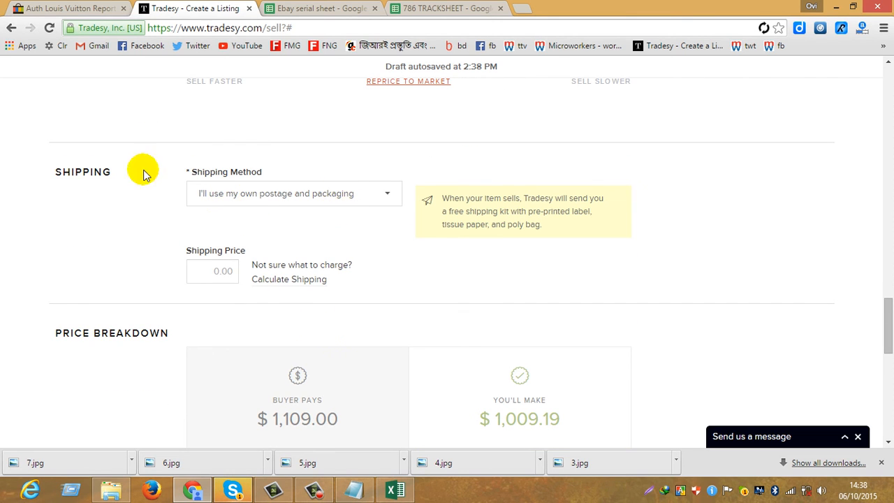
Step: Save the completed Tradesy bag listing as a draft
scroll(461, 314, down, 2)
scroll(465, 329, down, 4)
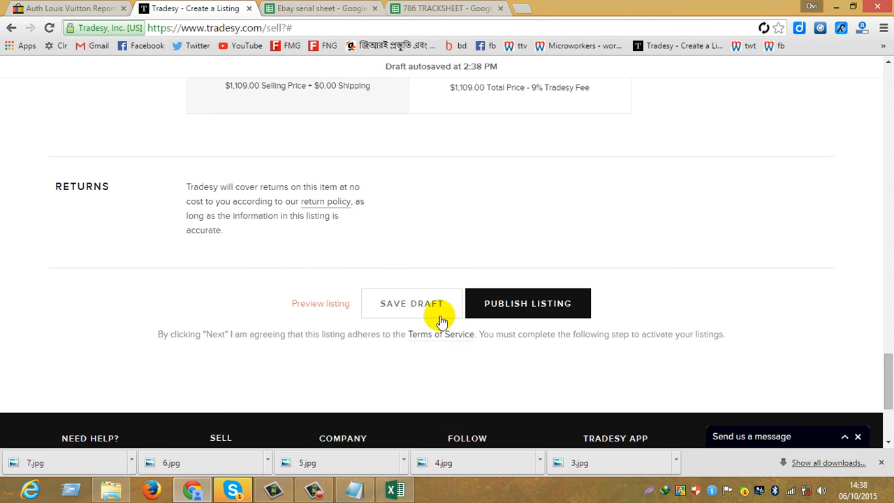
click(434, 316)
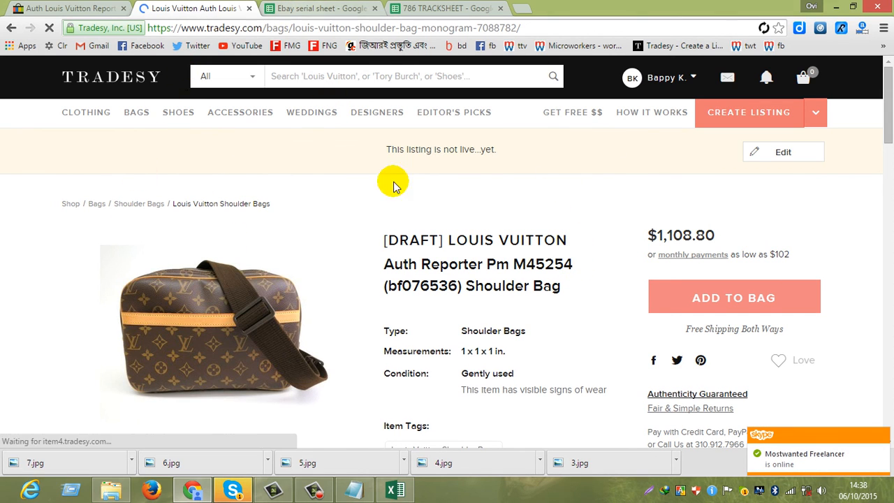
Step: Check the claimed item numbers in 786 TRACKSHEET and Ebay serial sheet, selecting the next unclaimed number in A28 of the serial sheet
click(445, 8)
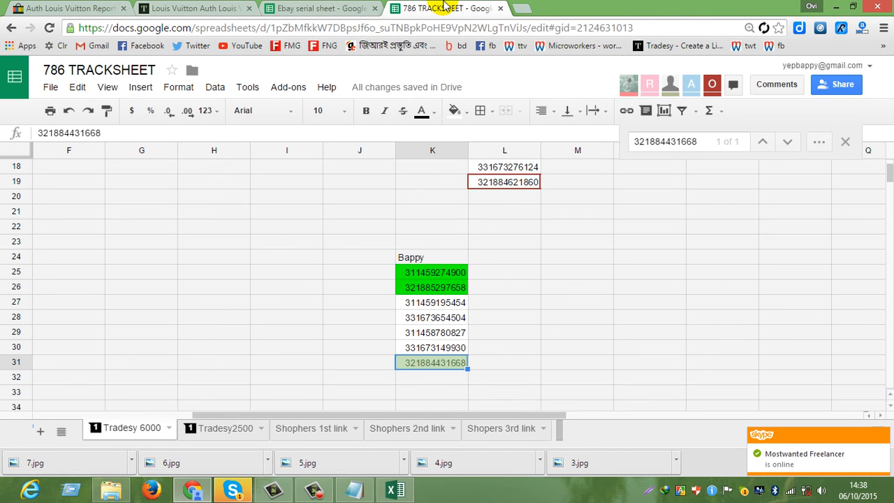
click(307, 7)
scroll(123, 305, down, 3)
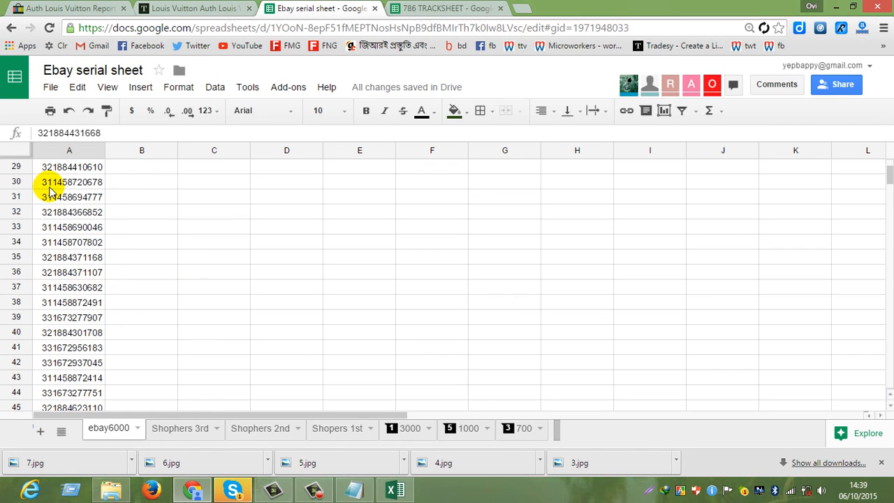
scroll(88, 226, up, 2)
click(72, 275)
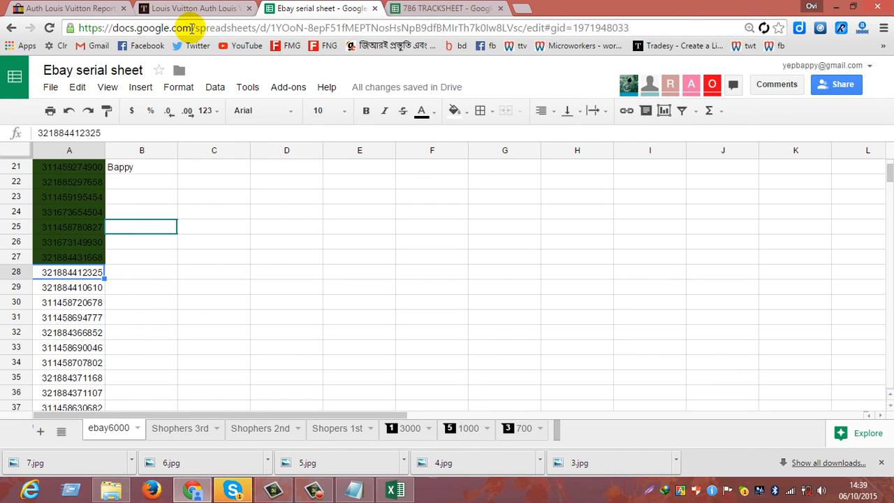
click(480, 6)
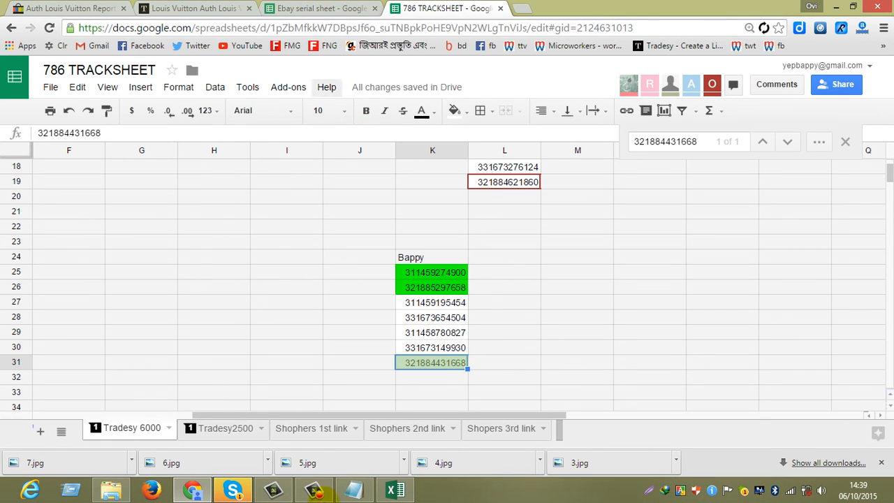
click(313, 490)
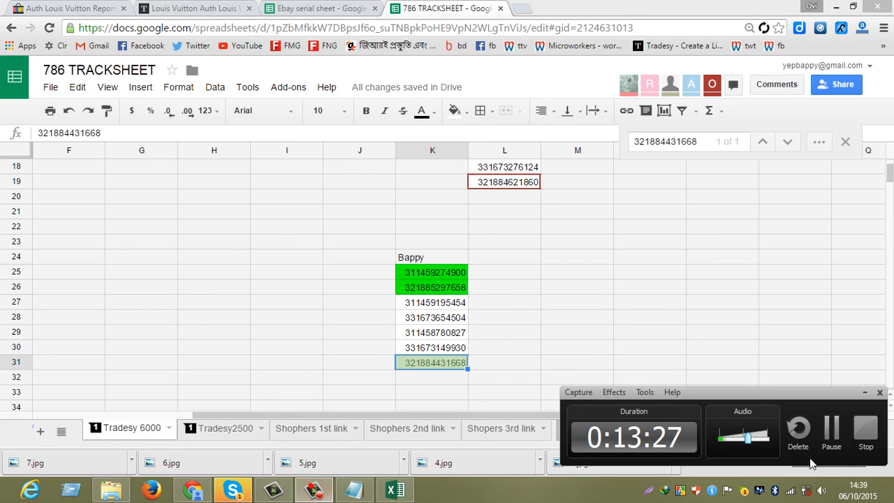